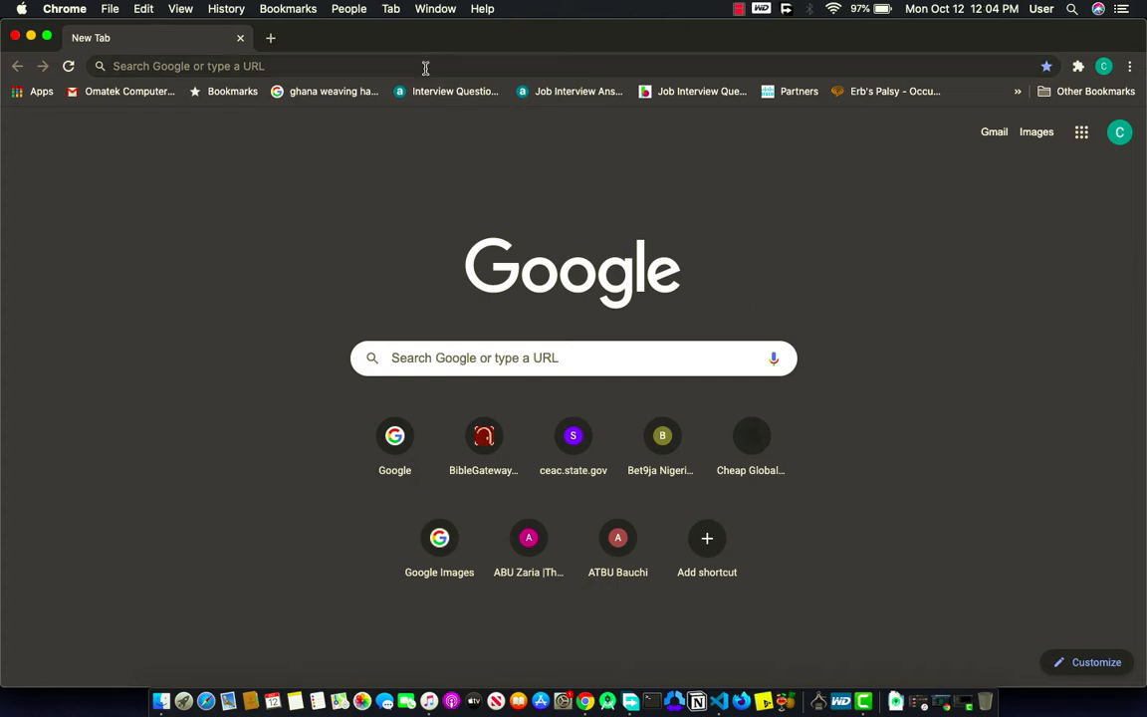
# Step: Enter play.google.com/console in Chrome's address bar, correcting typos, and load it
pyautogui.click(426, 68)
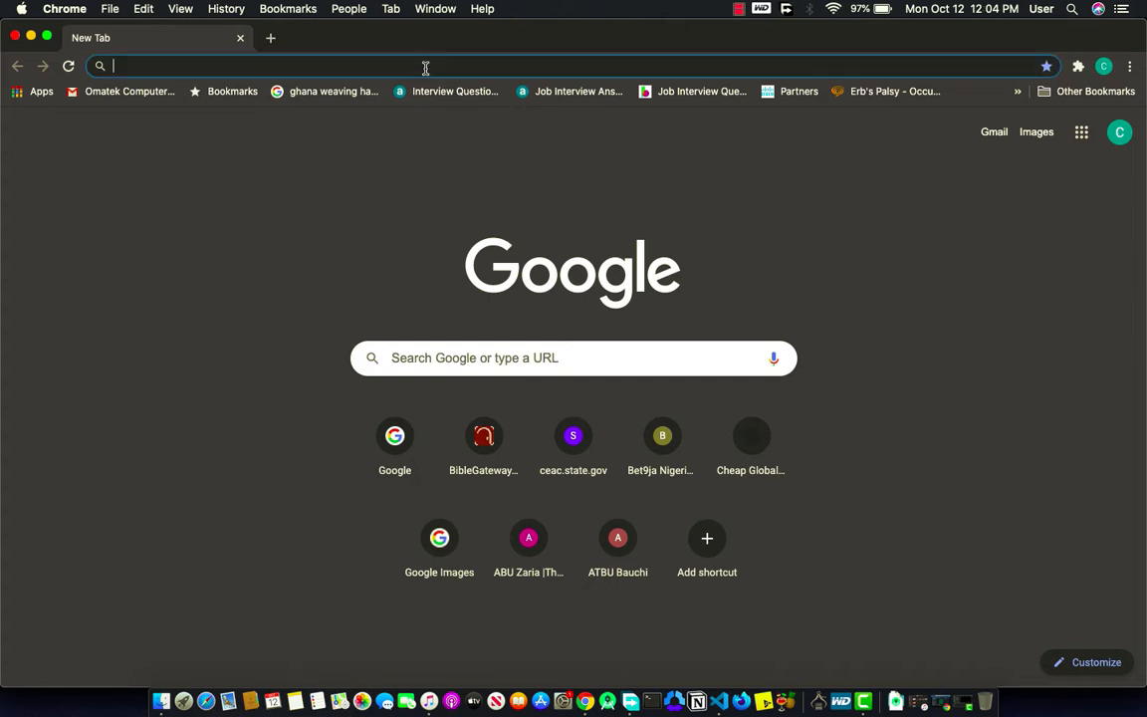
pyautogui.write('pla')
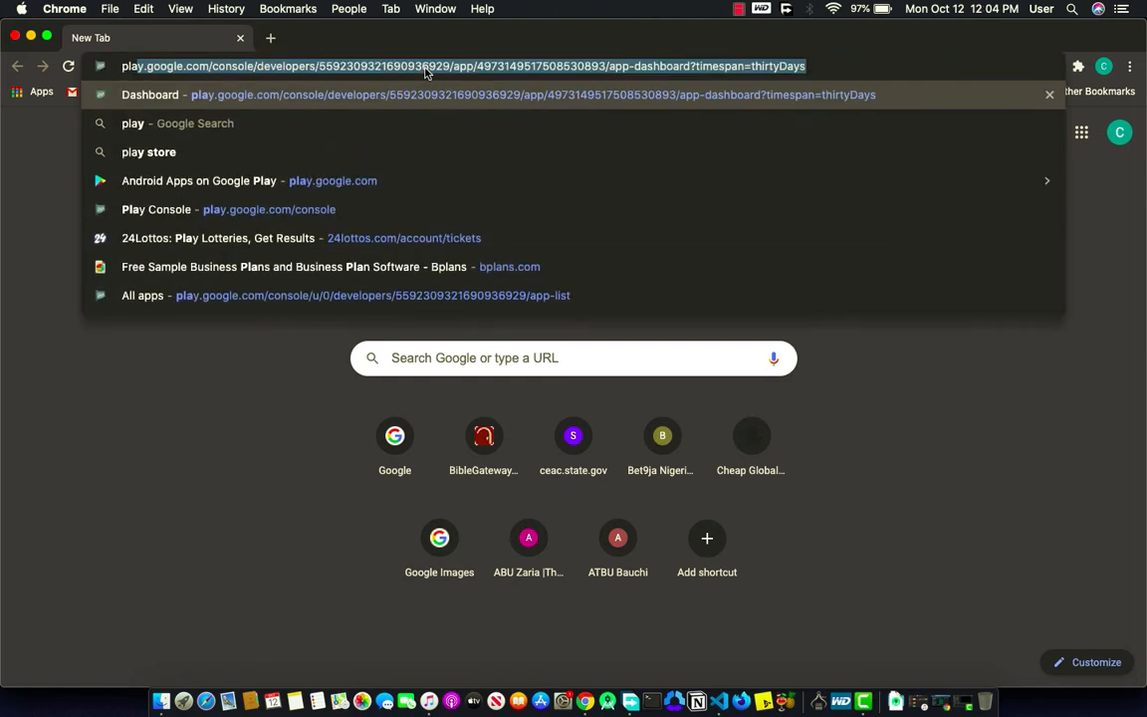
pyautogui.write('y,')
pyautogui.press('BackSpace')
pyautogui.write('.')
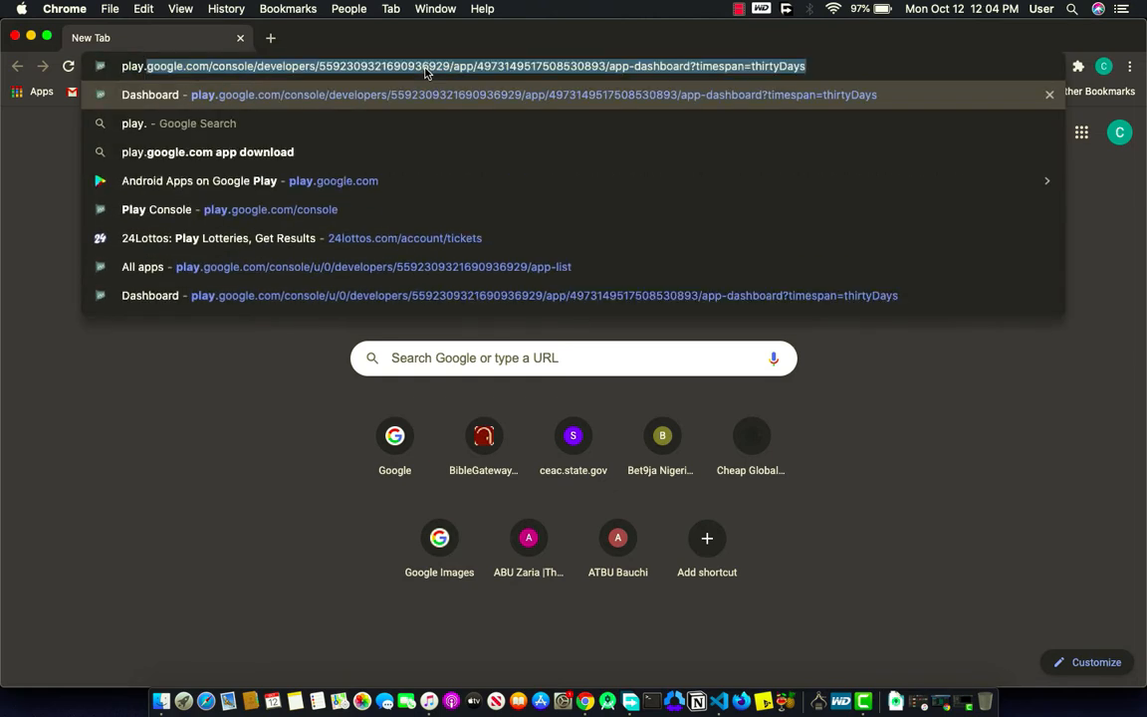
pyautogui.write('goog')
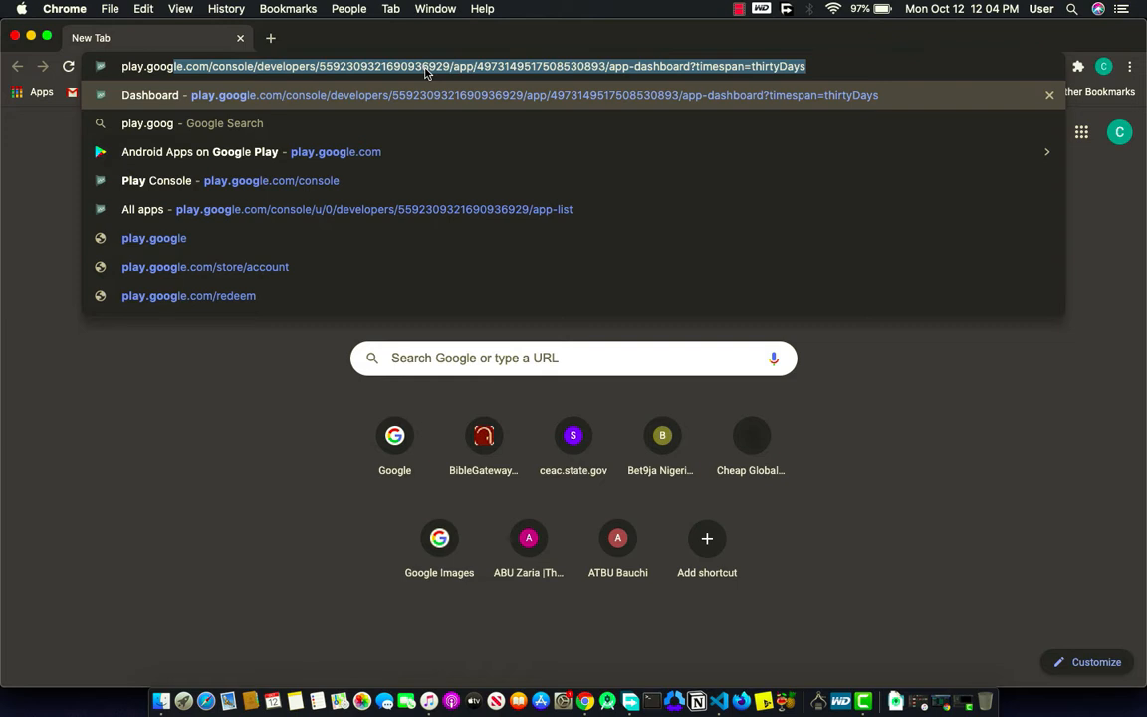
pyautogui.write('g.r')
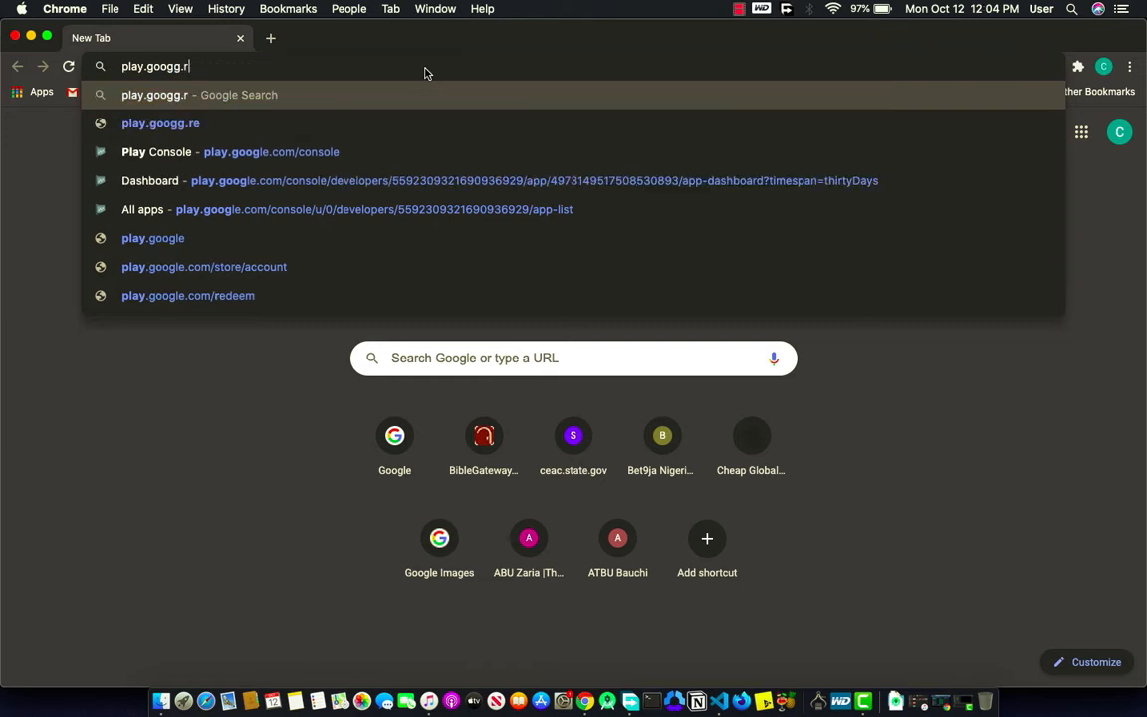
pyautogui.press('BackSpace')
pyautogui.press('BackSpace')
pyautogui.press('BackSpace')
pyautogui.write('le.')
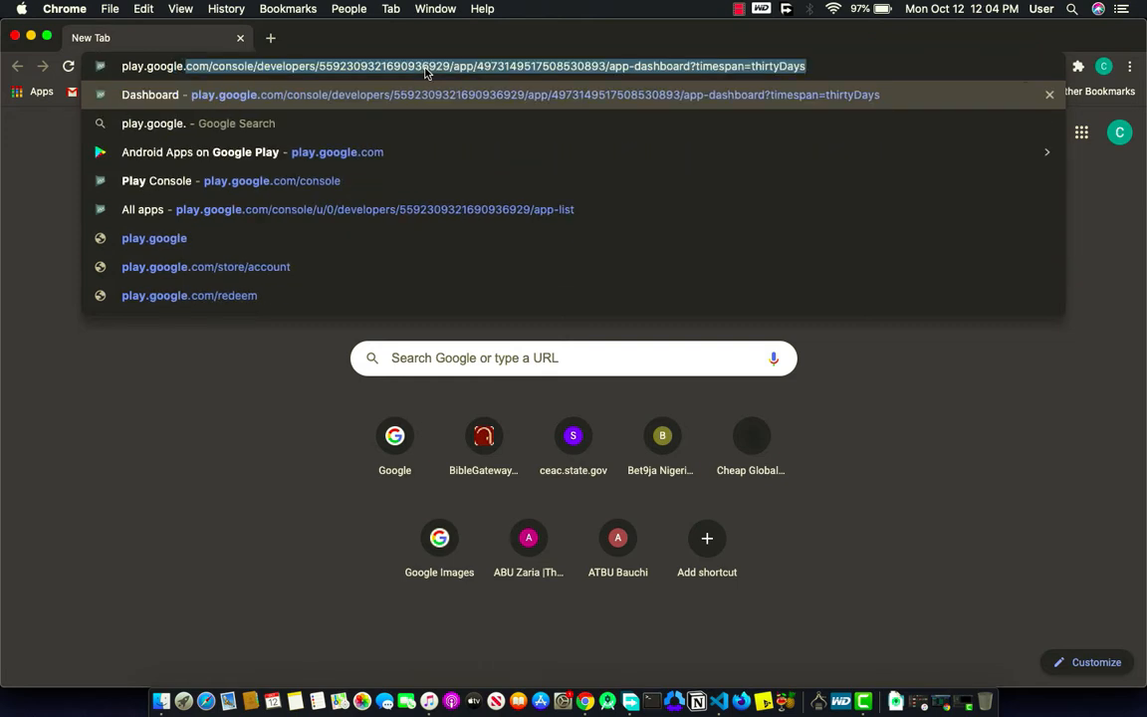
pyautogui.write('com/com')
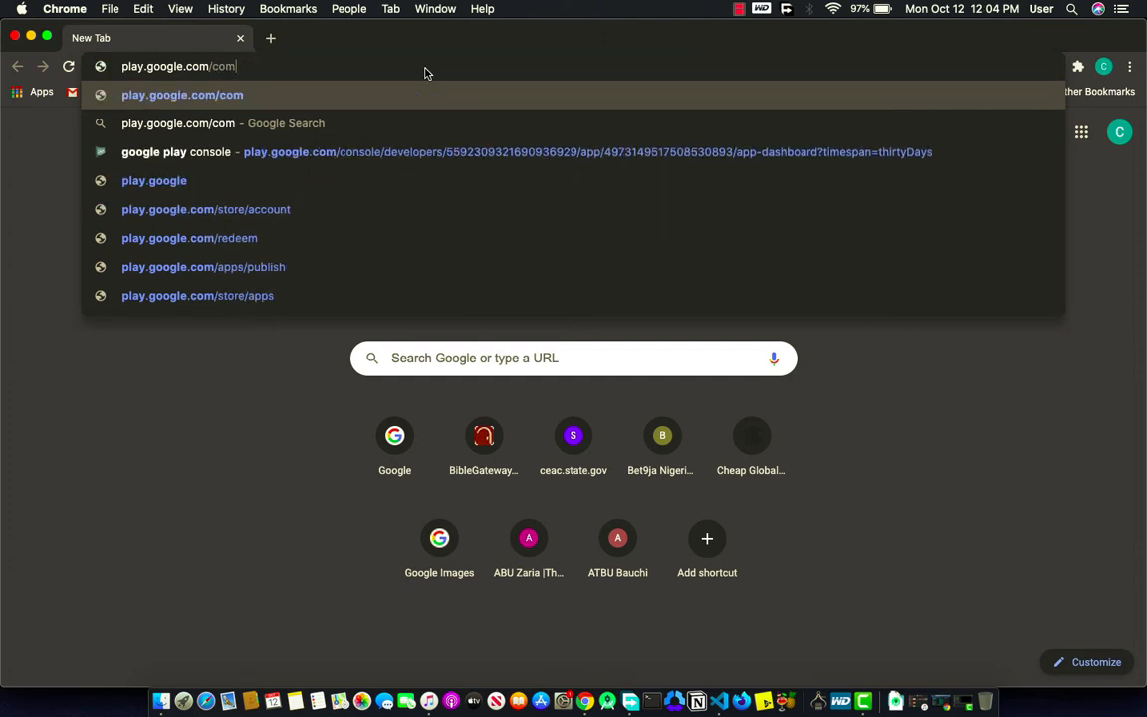
pyautogui.press('BackSpace')
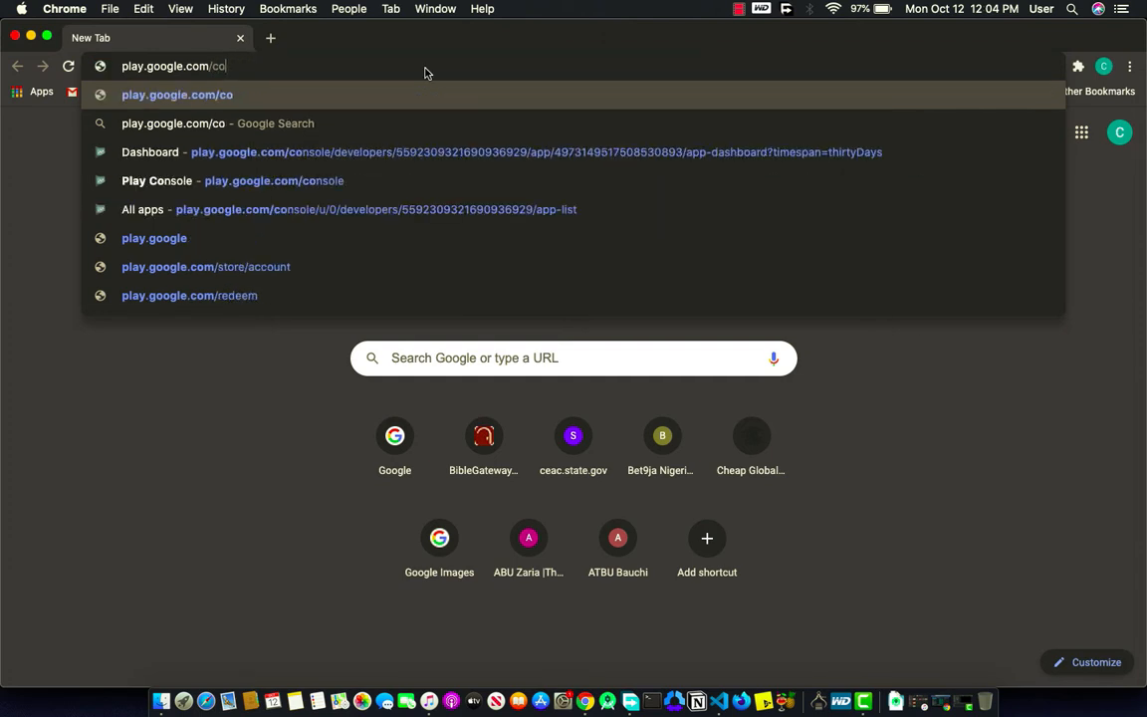
pyautogui.write('nsole')
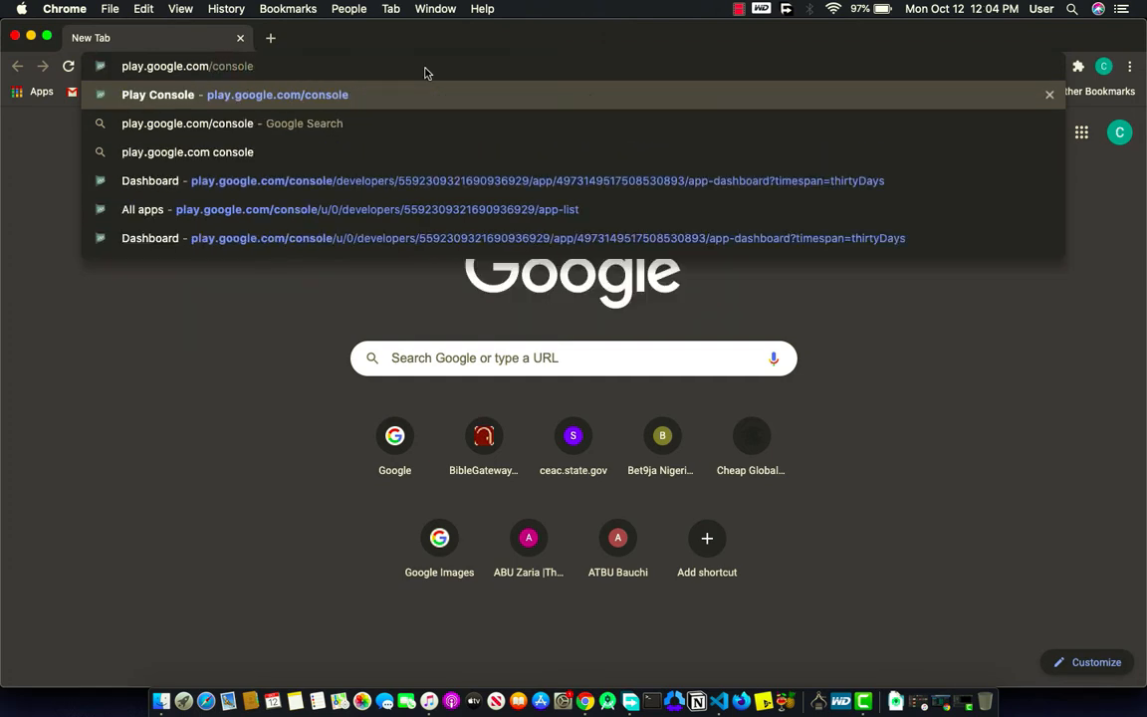
pyautogui.press('Return')
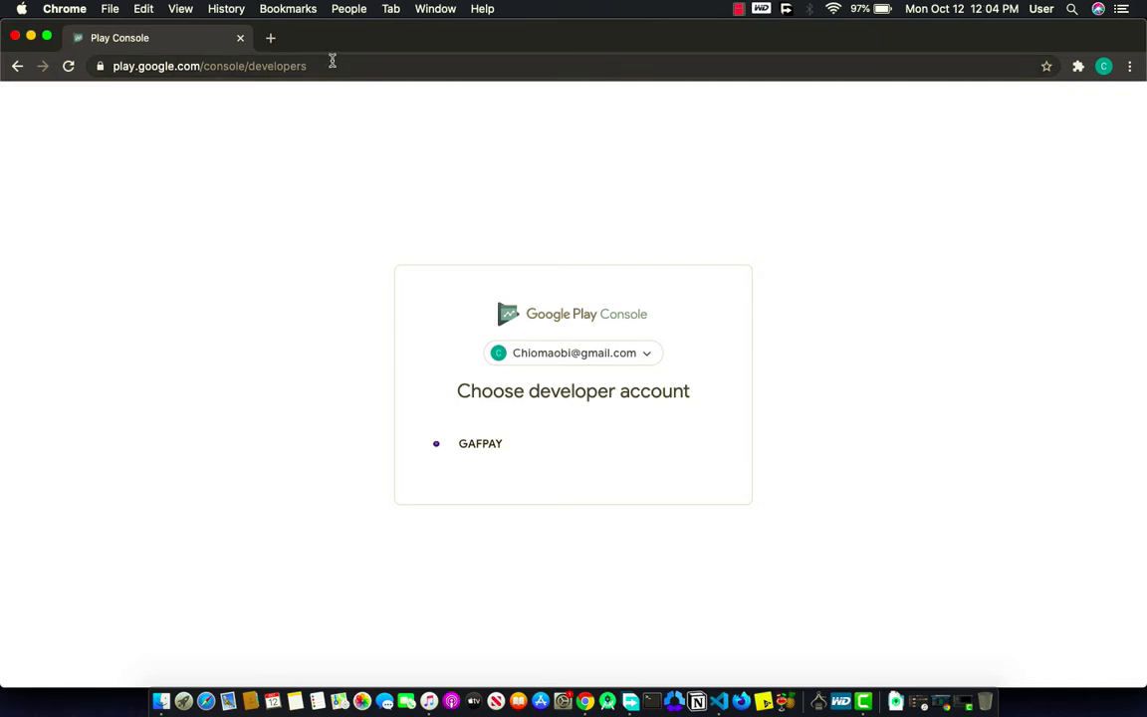
# Step: Pick GAFPAY on the Choose developer account screen to reach its All apps page
pyautogui.click(255, 64)
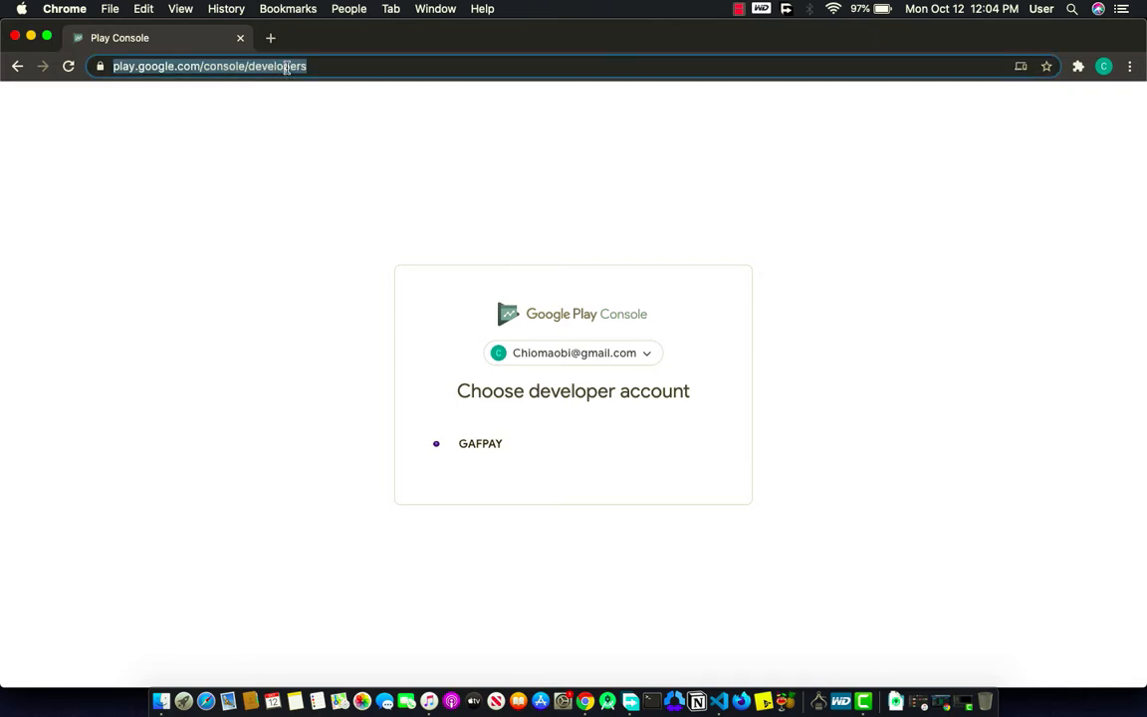
pyautogui.click(505, 495)
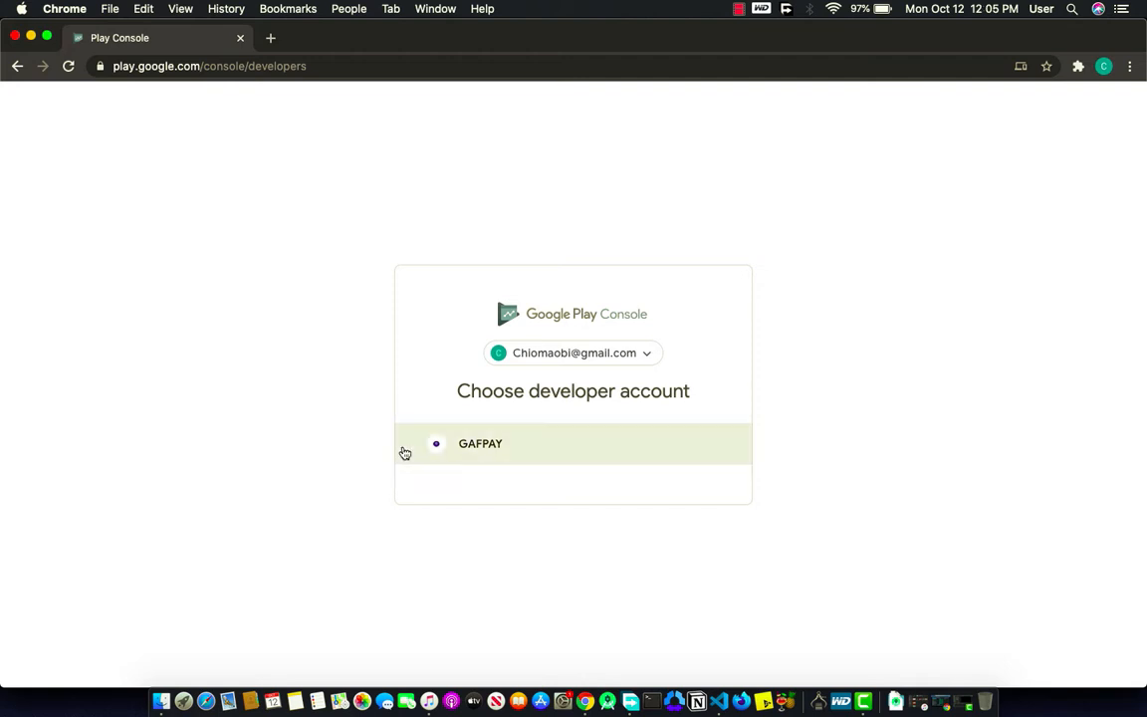
pyautogui.click(517, 448)
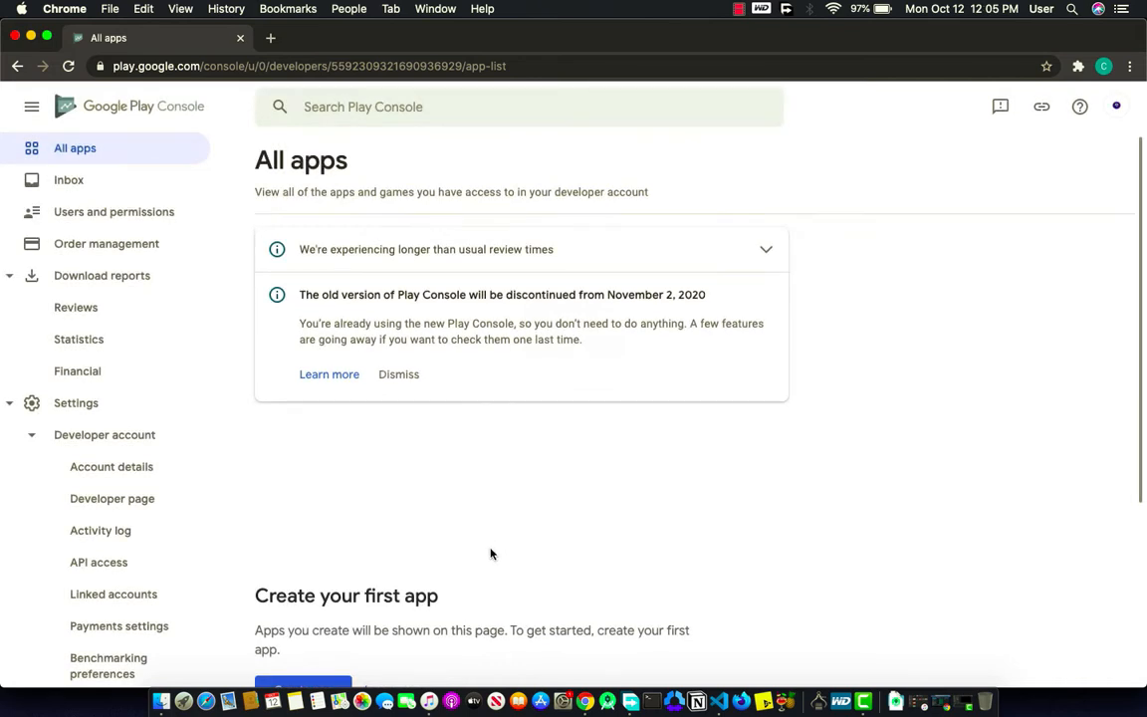
# Step: Start a new app with the Create app button on the empty All apps page
pyautogui.scroll(-5, 493, 564)
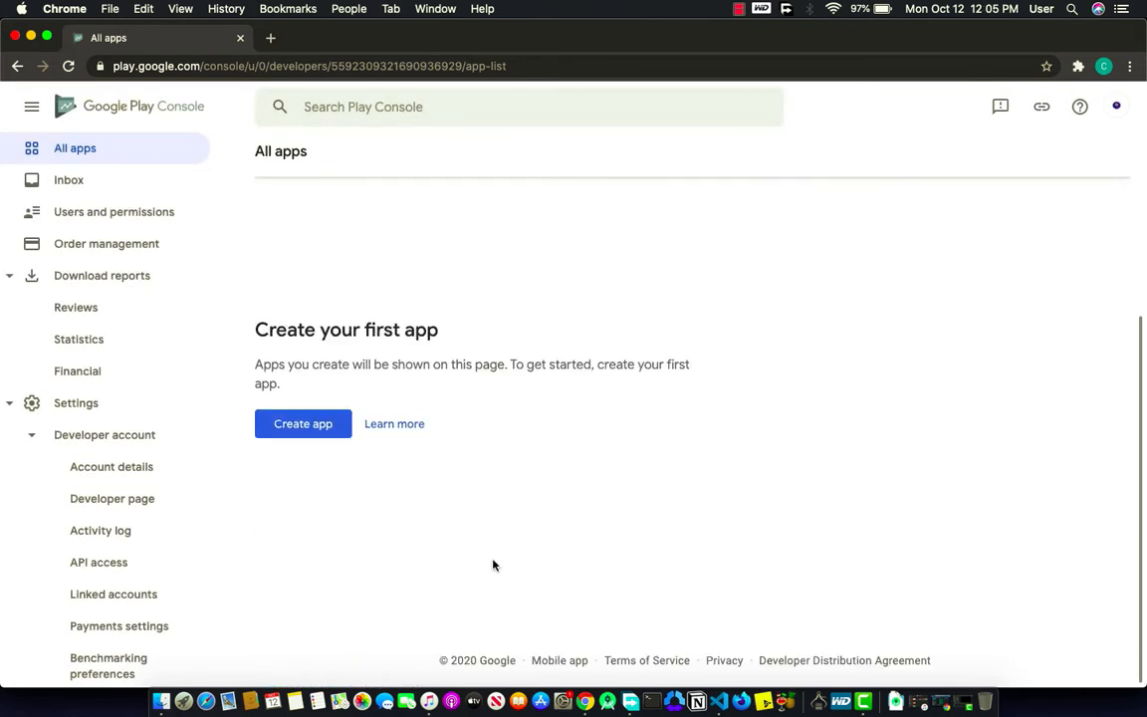
pyautogui.scroll(4, 493, 565)
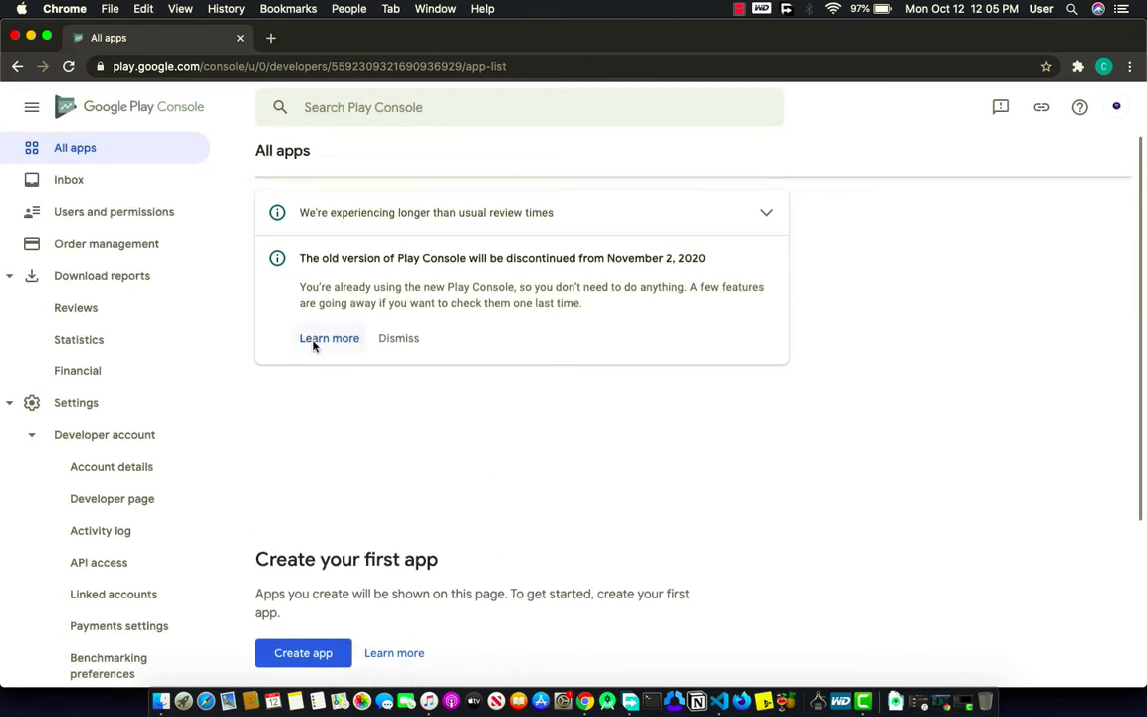
pyautogui.scroll(2, 392, 502)
pyautogui.scroll(-3, 462, 522)
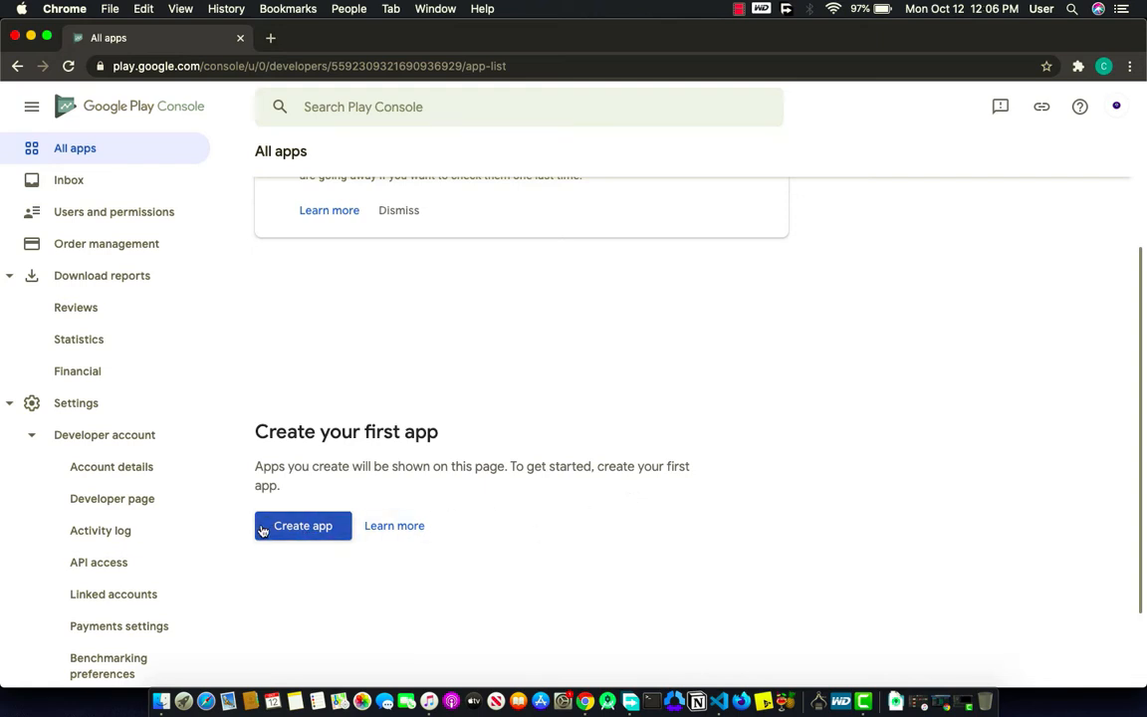
pyautogui.click(262, 530)
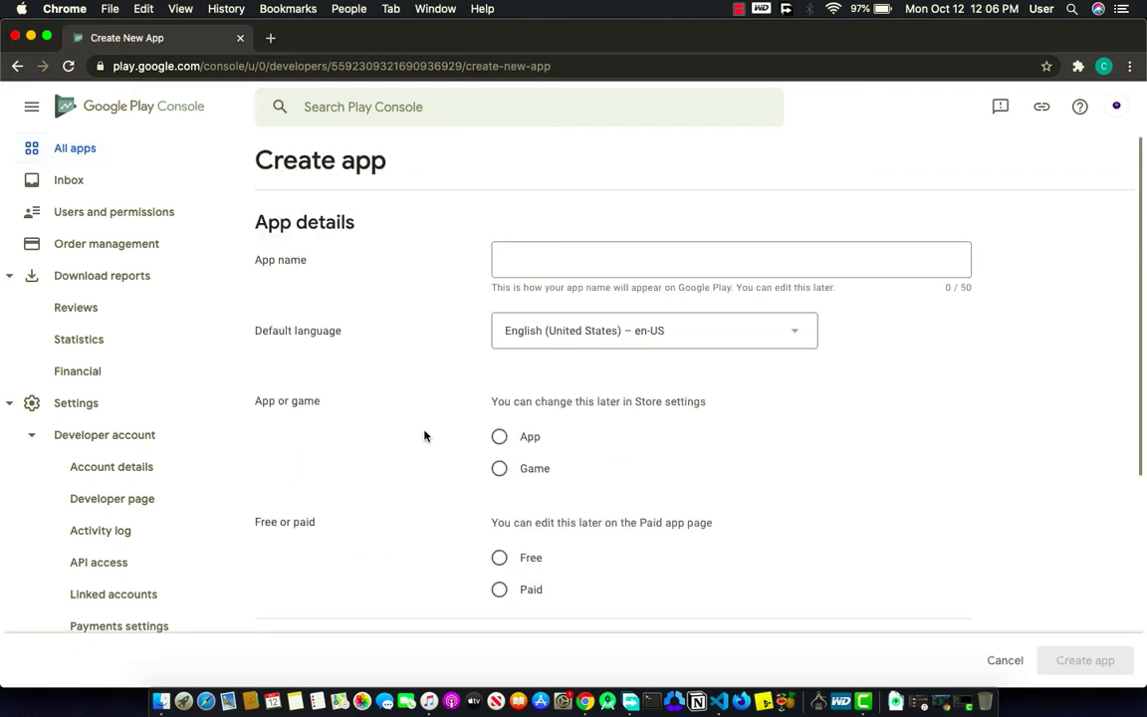
# Step: Fill in the new app as Gafpay, English (United States), type App, Free
pyautogui.click(566, 257)
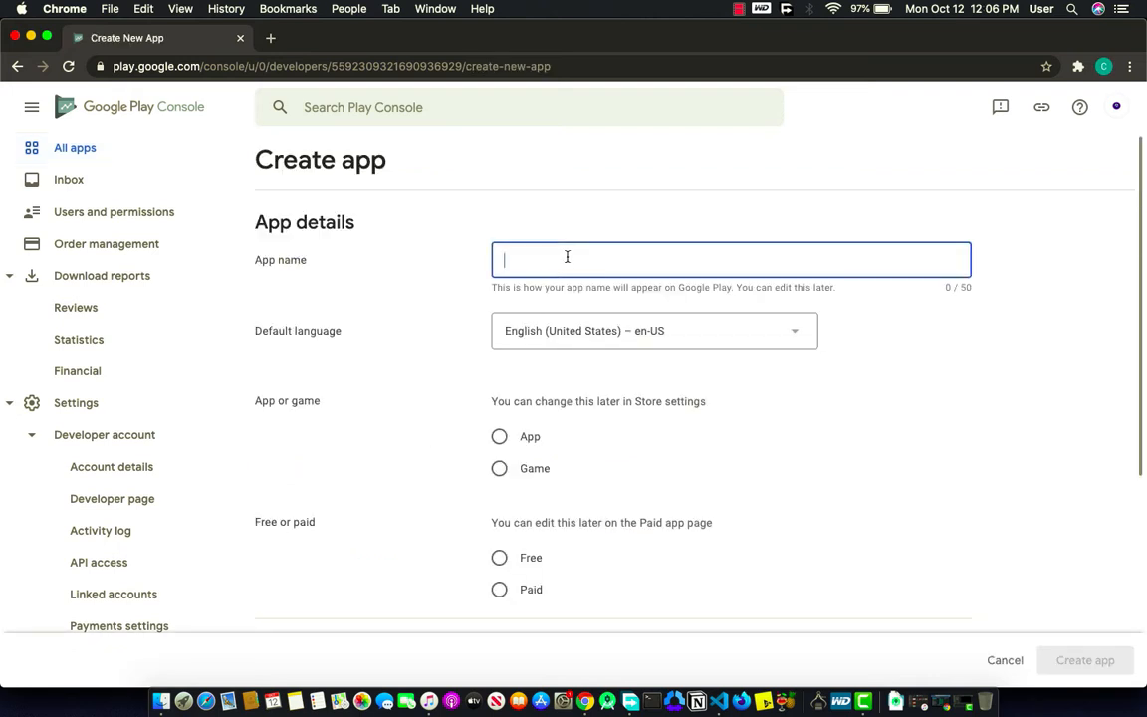
pyautogui.write('Gaf')
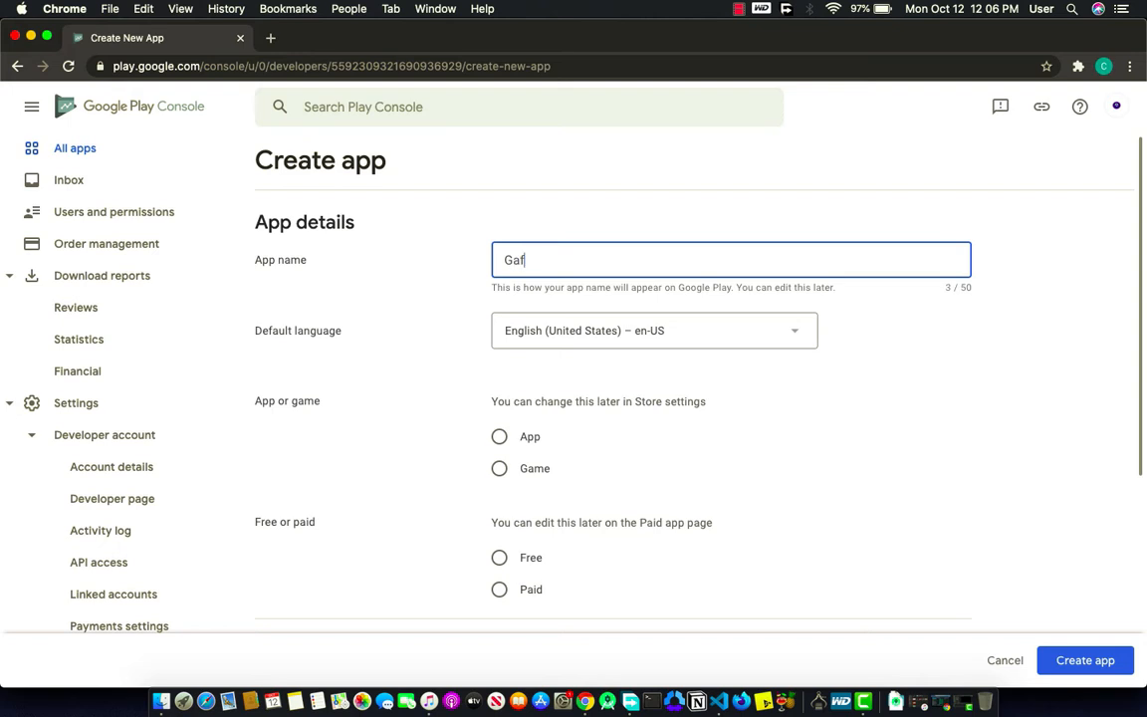
pyautogui.write('pay')
pyautogui.click(648, 331)
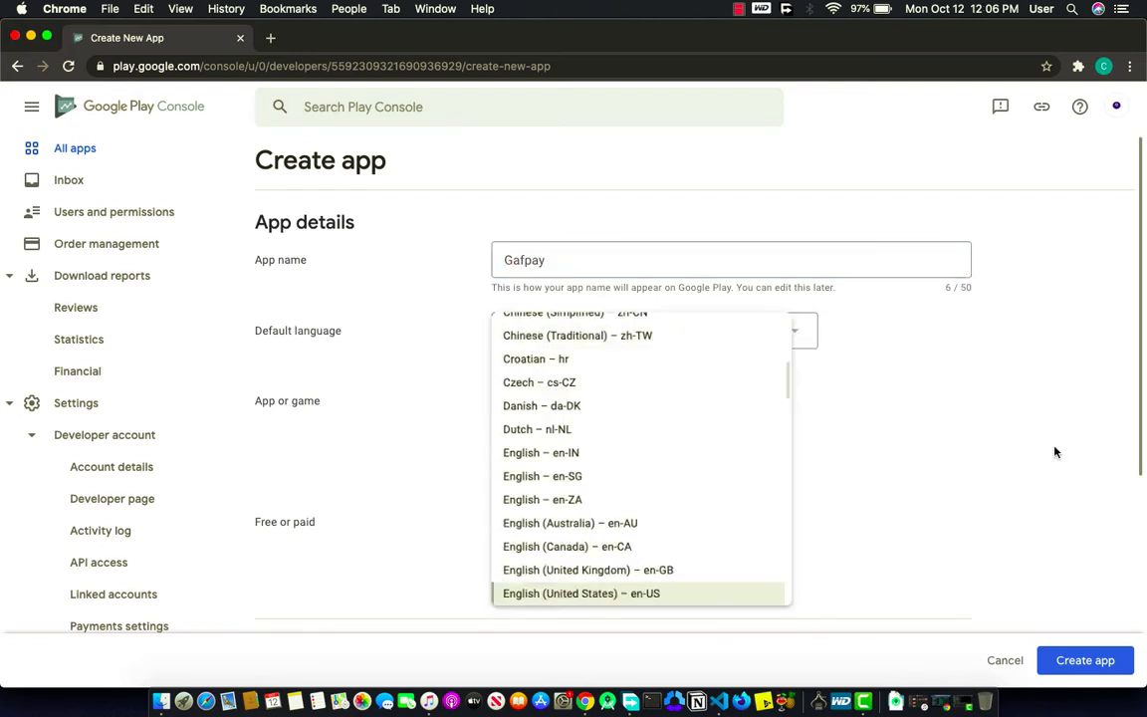
pyautogui.click(948, 400)
pyautogui.scroll(-1, 691, 358)
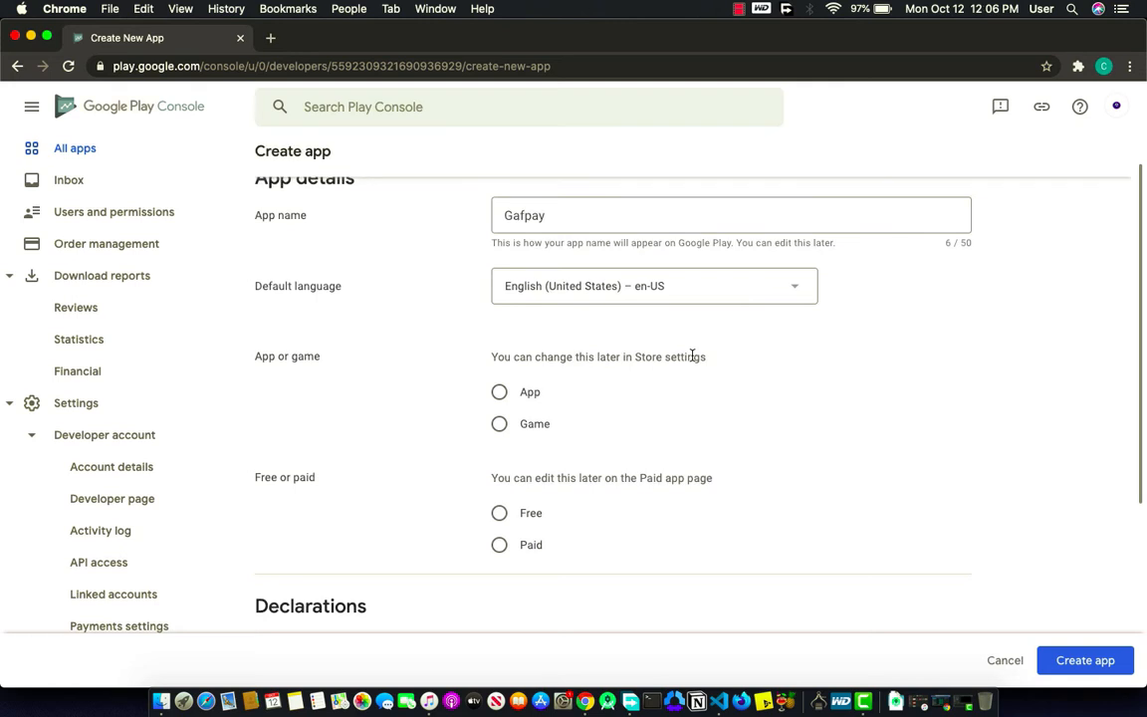
pyautogui.click(501, 394)
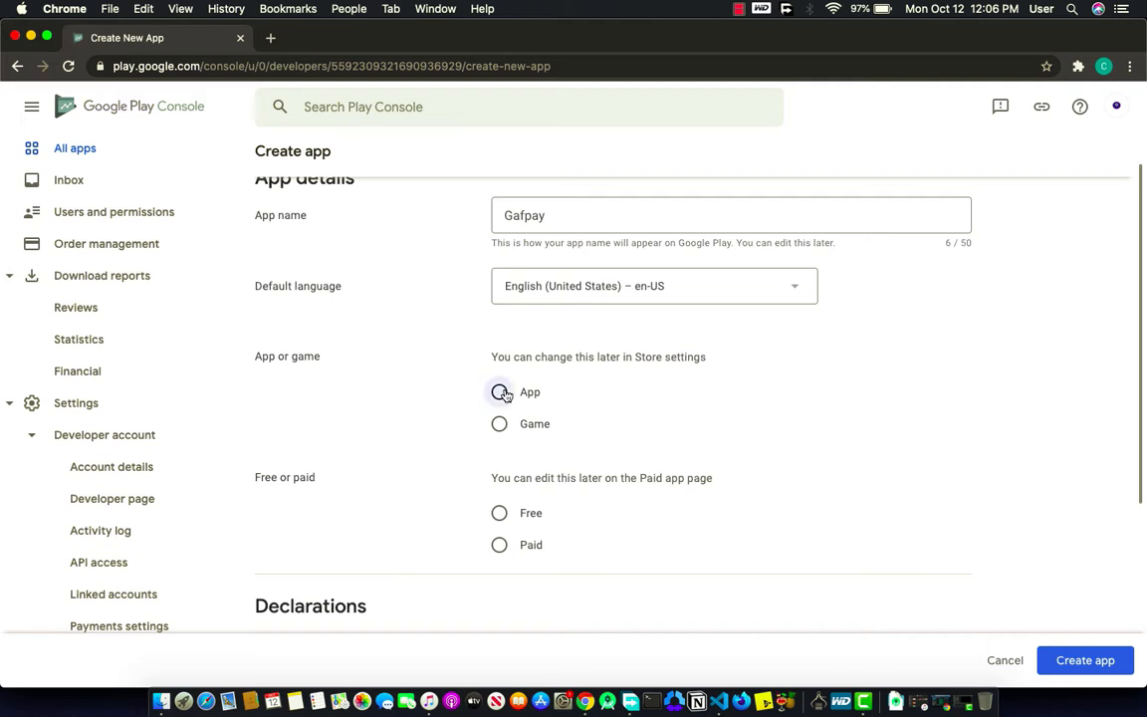
pyautogui.click(499, 513)
pyautogui.scroll(-3, 500, 517)
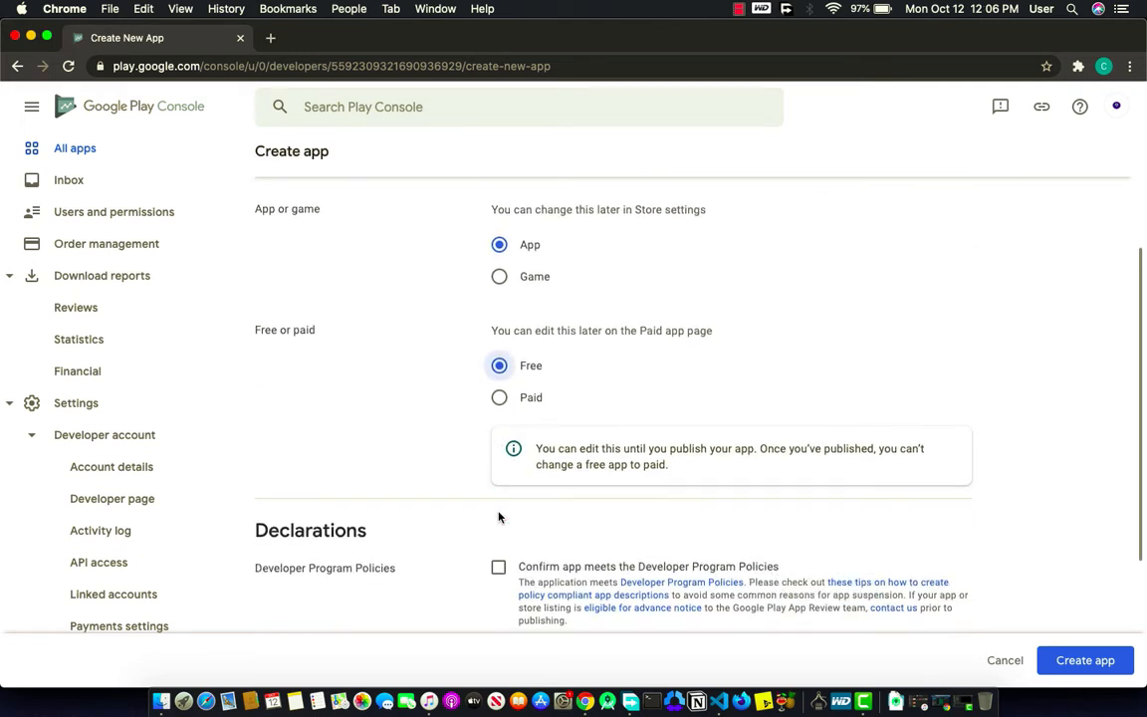
# Step: Tick the Developer Program Policies and US export laws declarations and create the Gafpay app
pyautogui.scroll(-3, 499, 515)
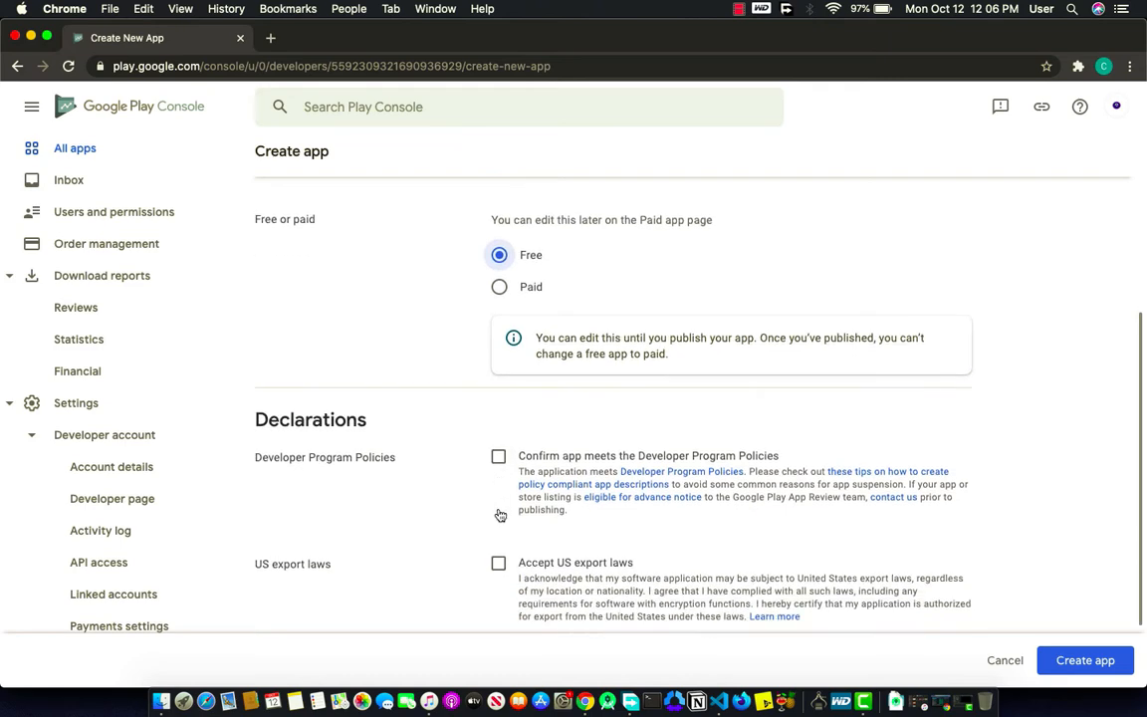
pyautogui.scroll(-1, 489, 511)
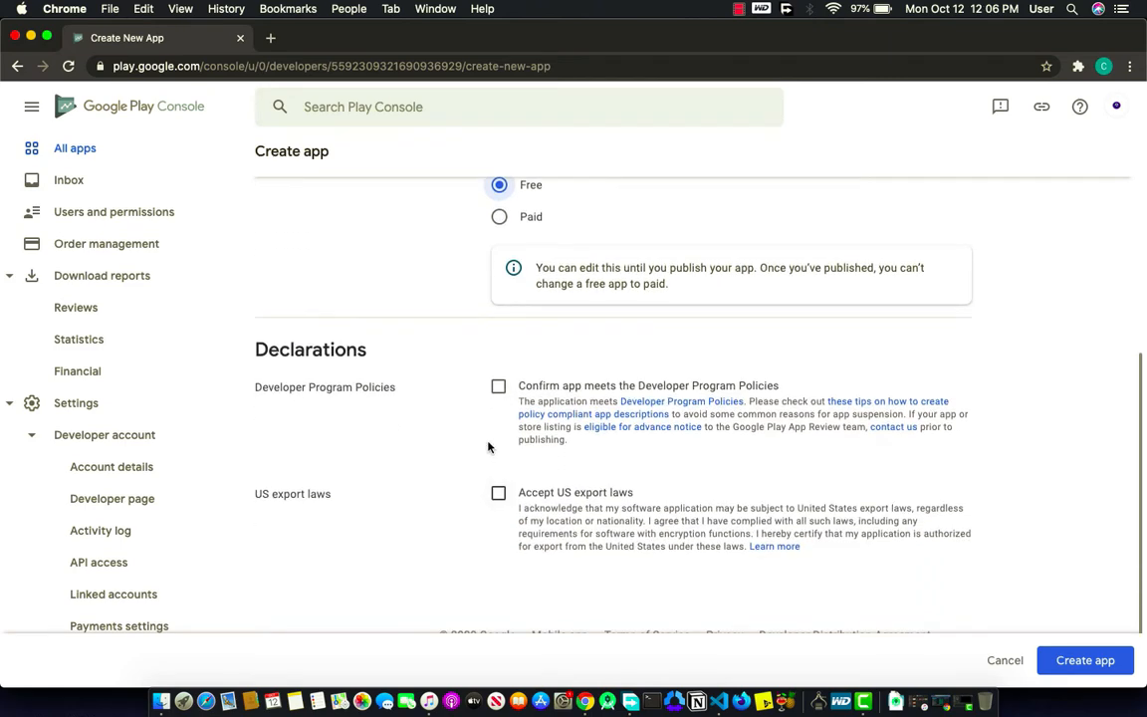
pyautogui.click(498, 388)
pyautogui.scroll(-1, 502, 584)
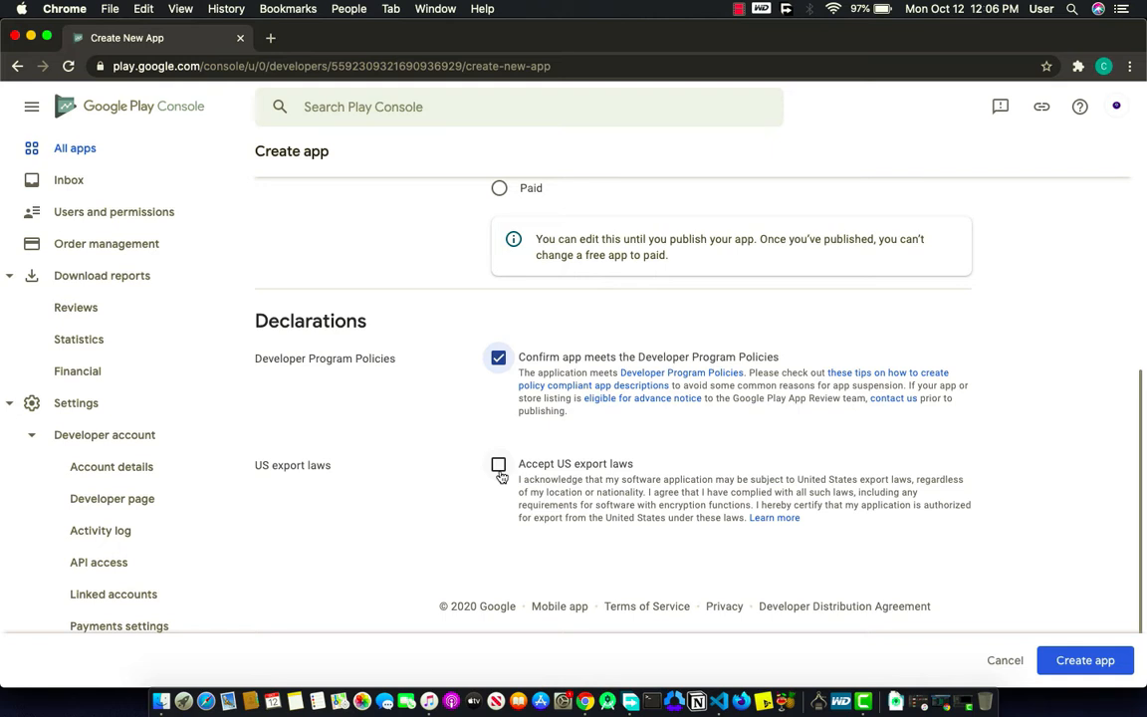
pyautogui.click(499, 466)
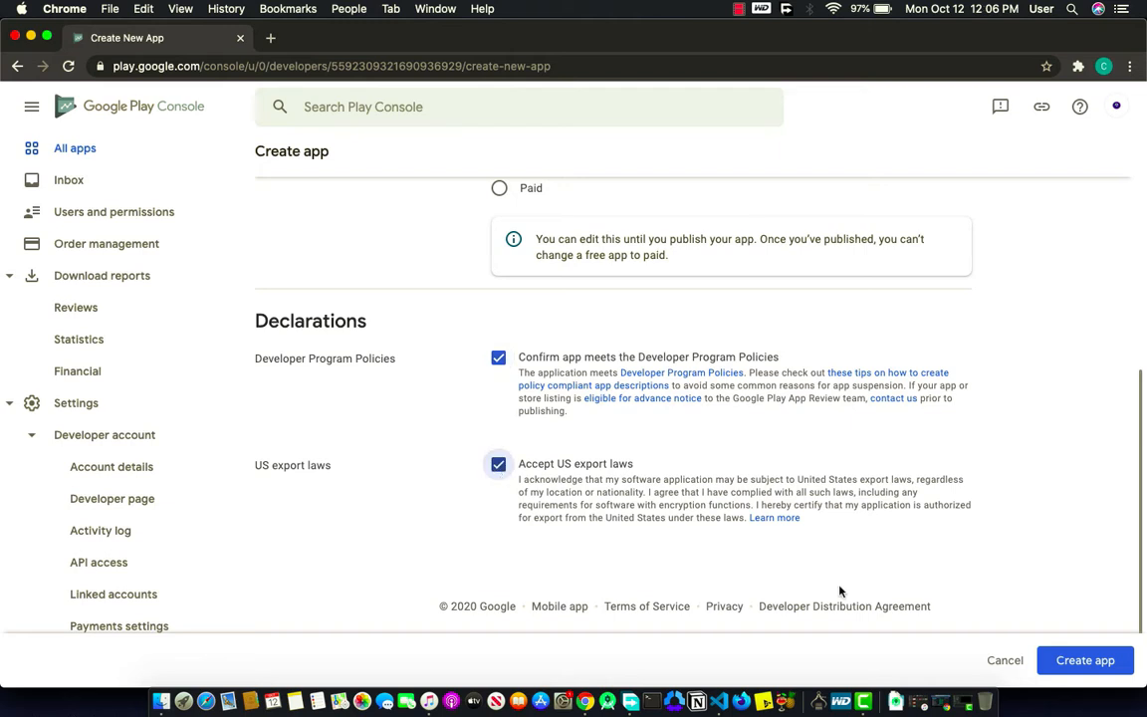
pyautogui.click(1068, 665)
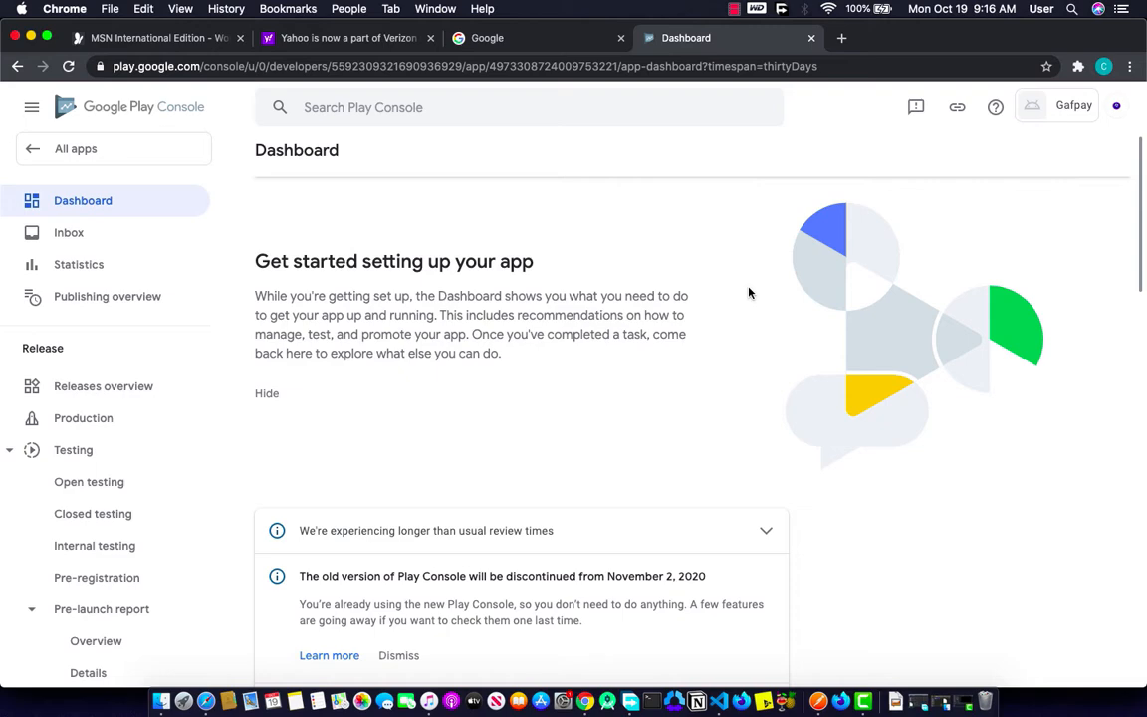
# Step: Save App access as 'All functionality is available without special access'
pyautogui.scroll(-3, 677, 329)
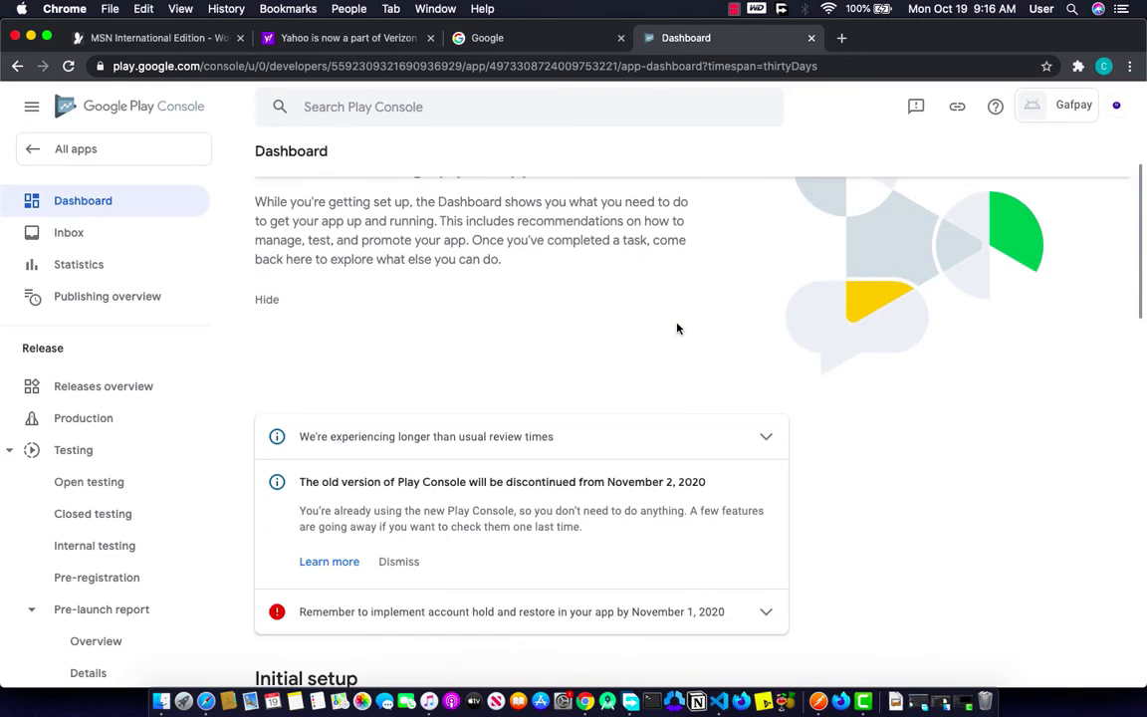
pyautogui.scroll(-5, 677, 328)
pyautogui.scroll(5, 677, 328)
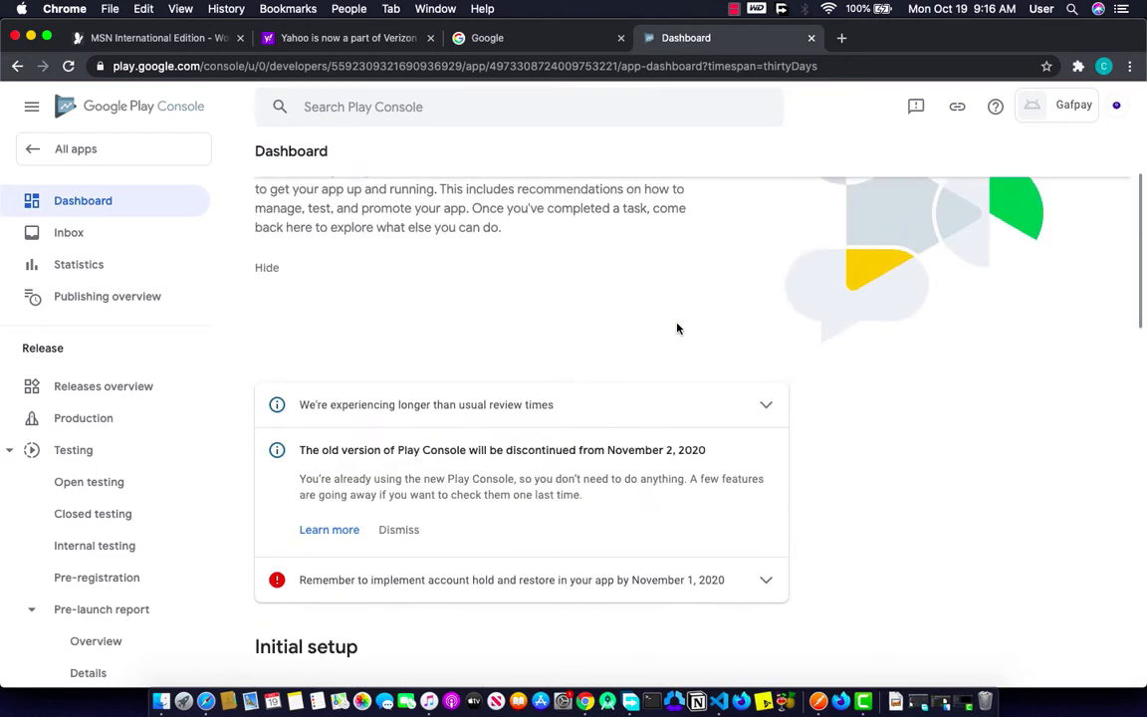
pyautogui.scroll(-5, 677, 329)
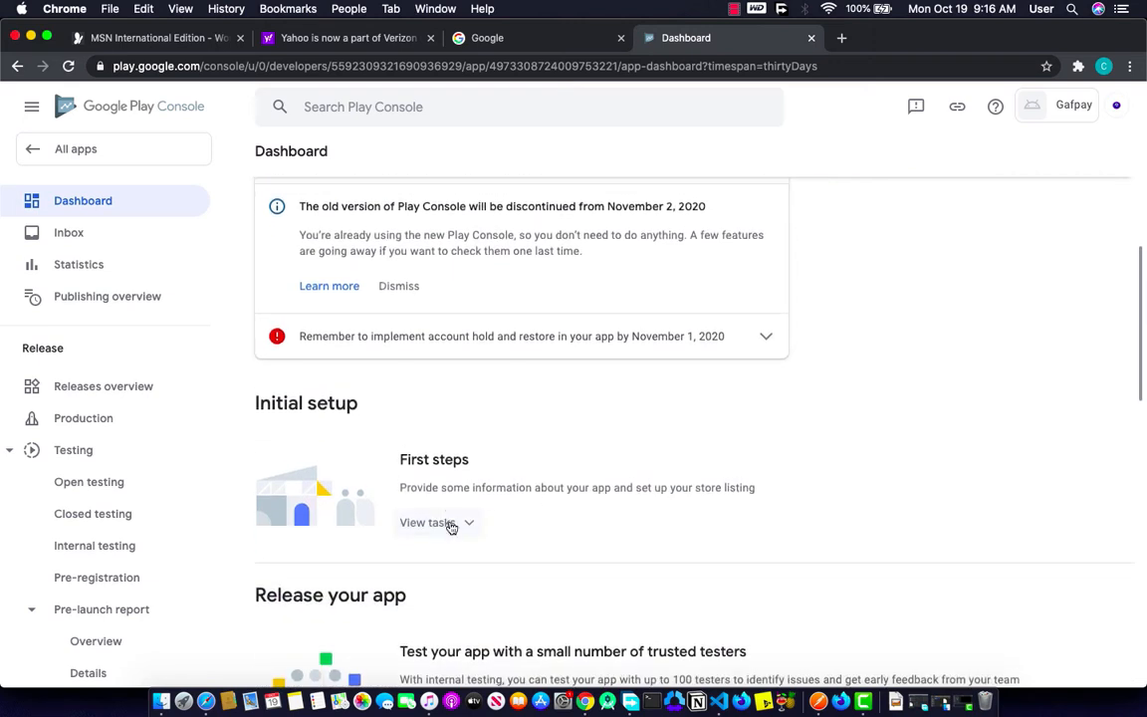
pyautogui.click(450, 525)
pyautogui.scroll(-2, 453, 525)
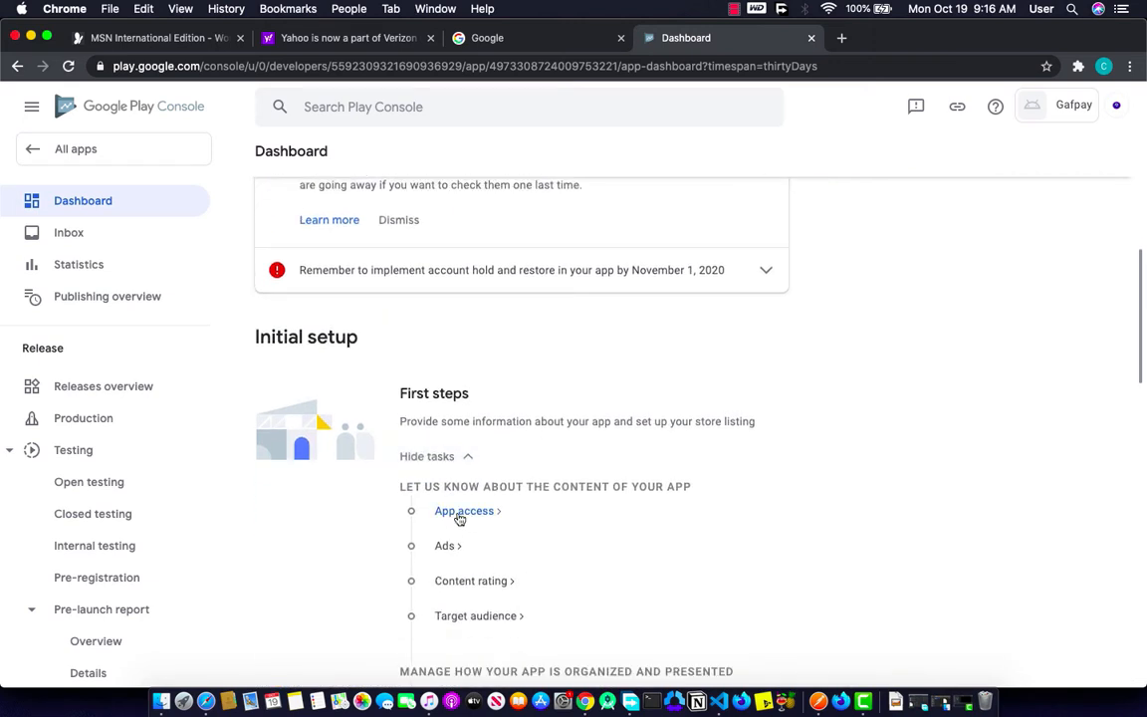
pyautogui.click(459, 510)
pyautogui.click(261, 340)
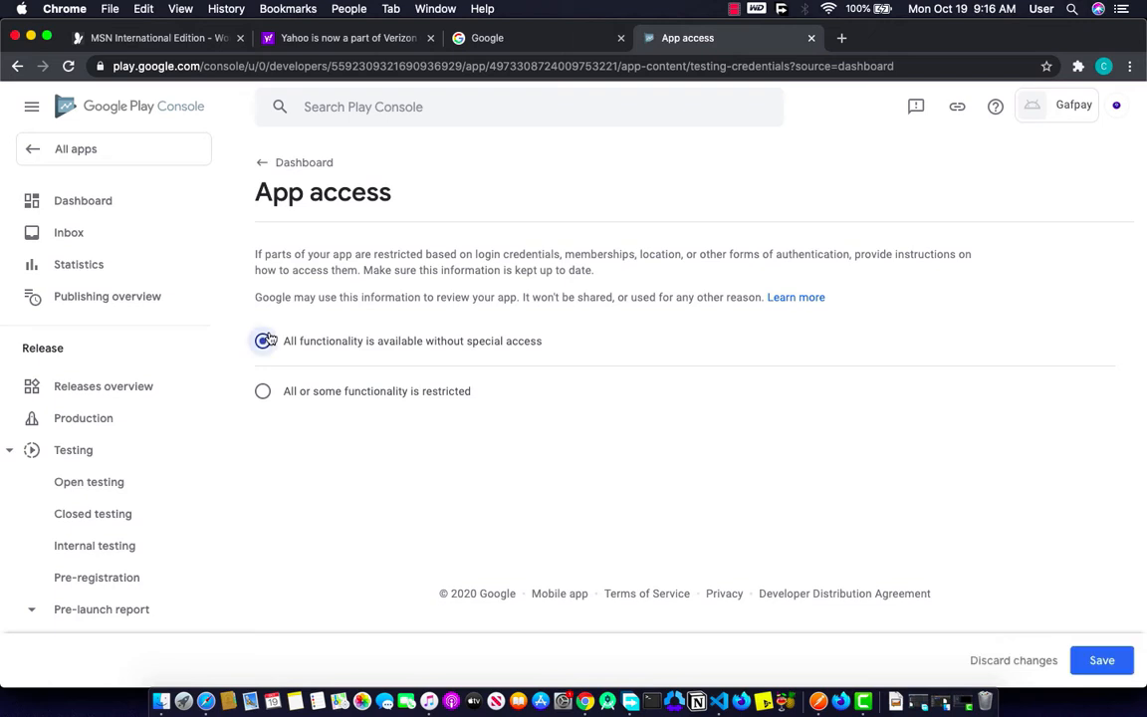
pyautogui.click(1100, 669)
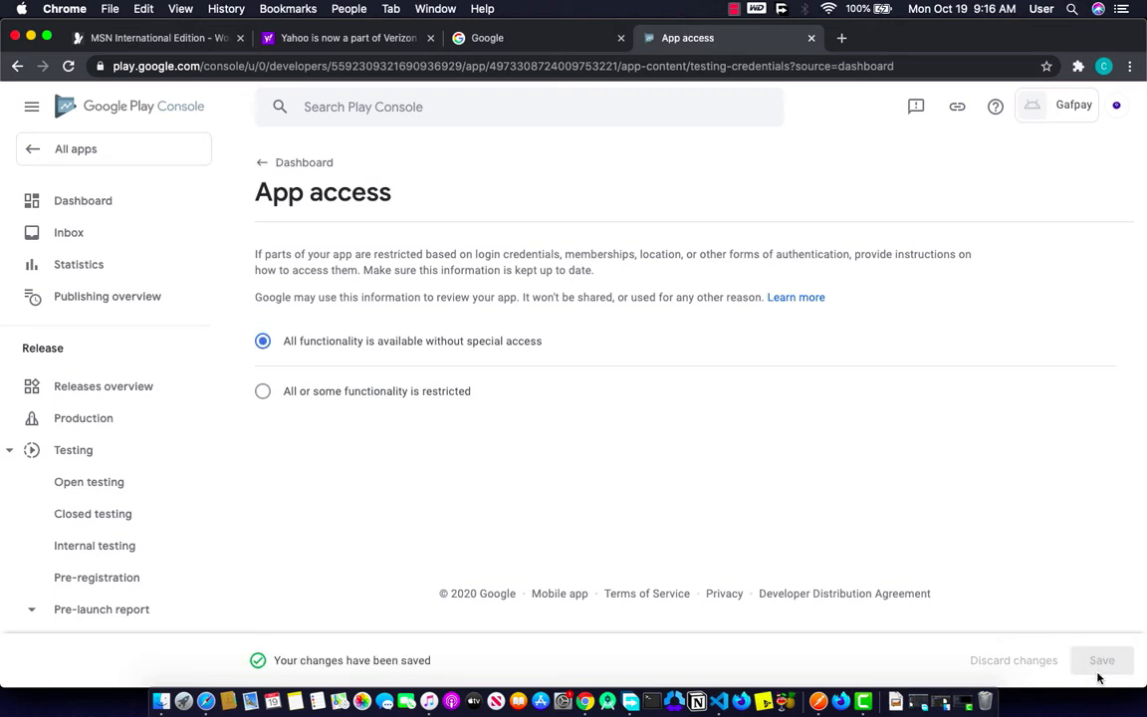
# Step: Save the Ads declaration as No, the app contains no ads
pyautogui.click(305, 162)
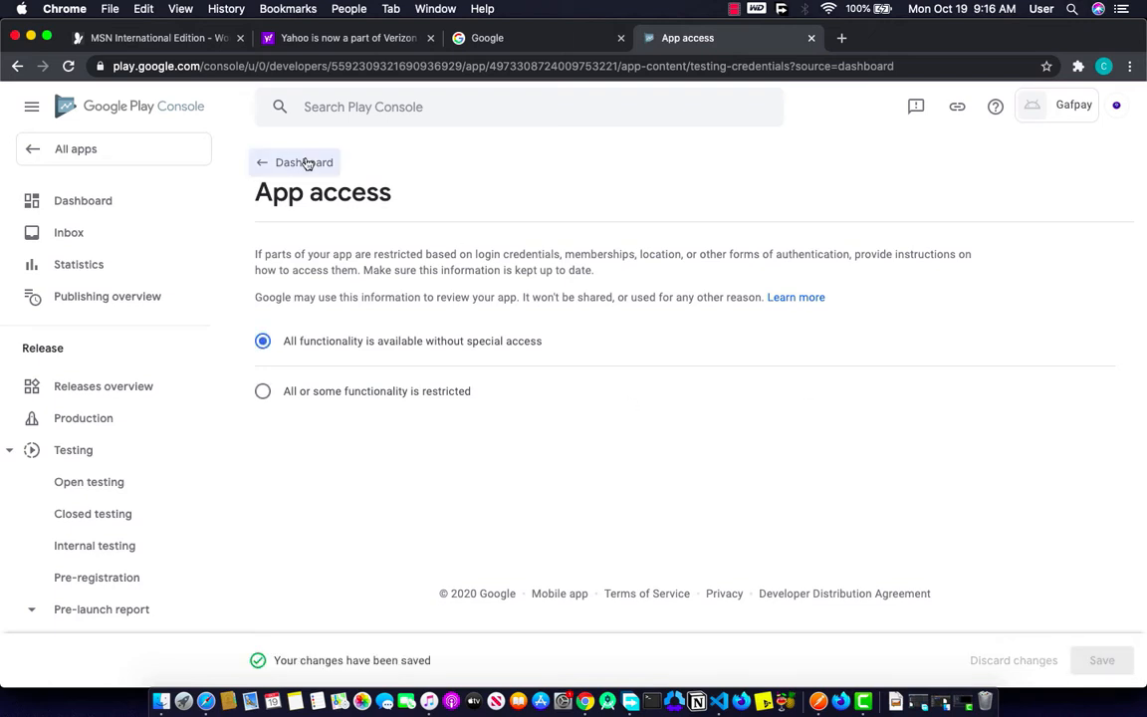
pyautogui.scroll(-3, 461, 553)
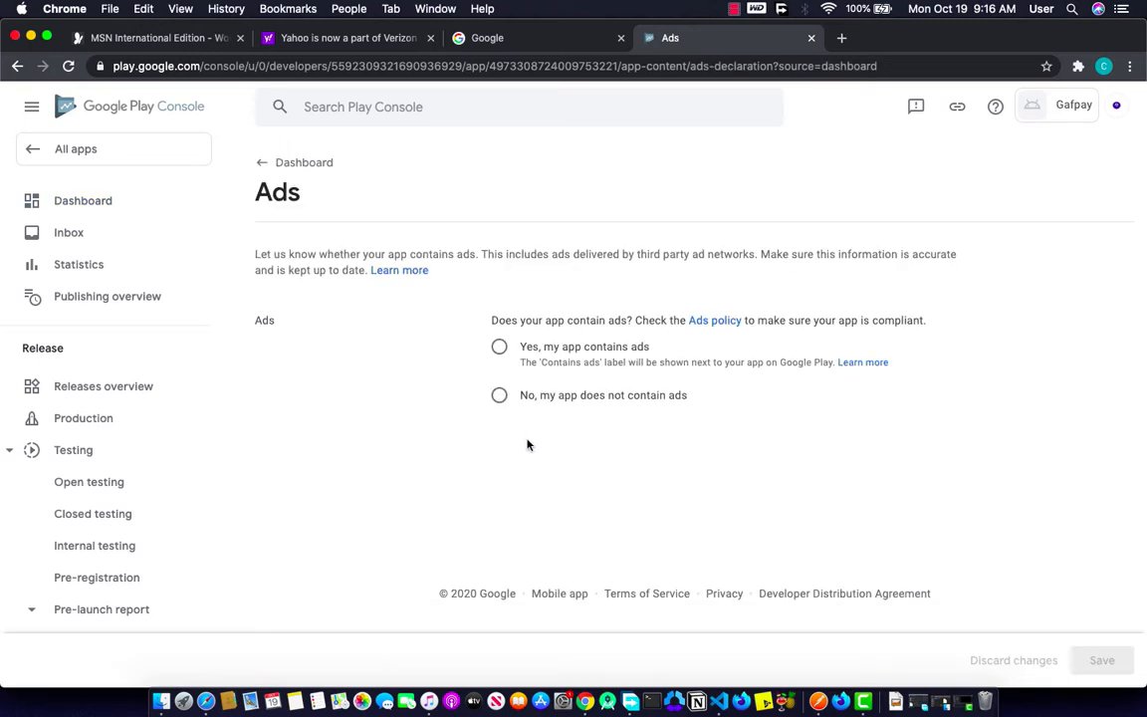
pyautogui.click(499, 396)
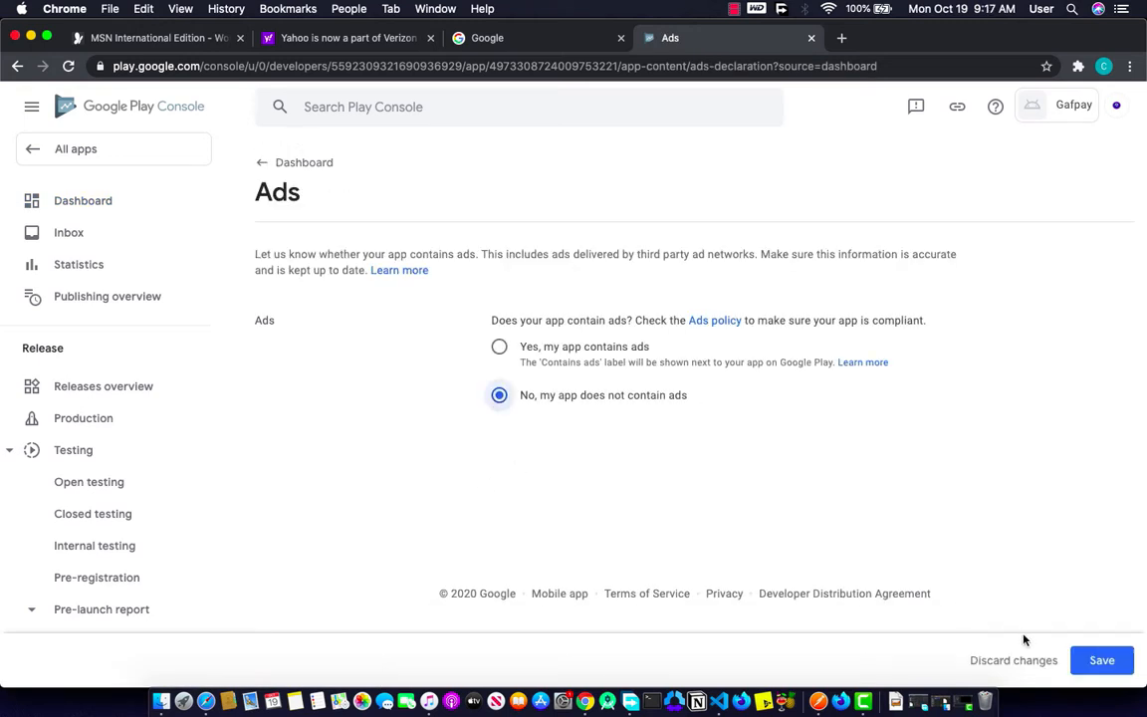
pyautogui.click(1102, 660)
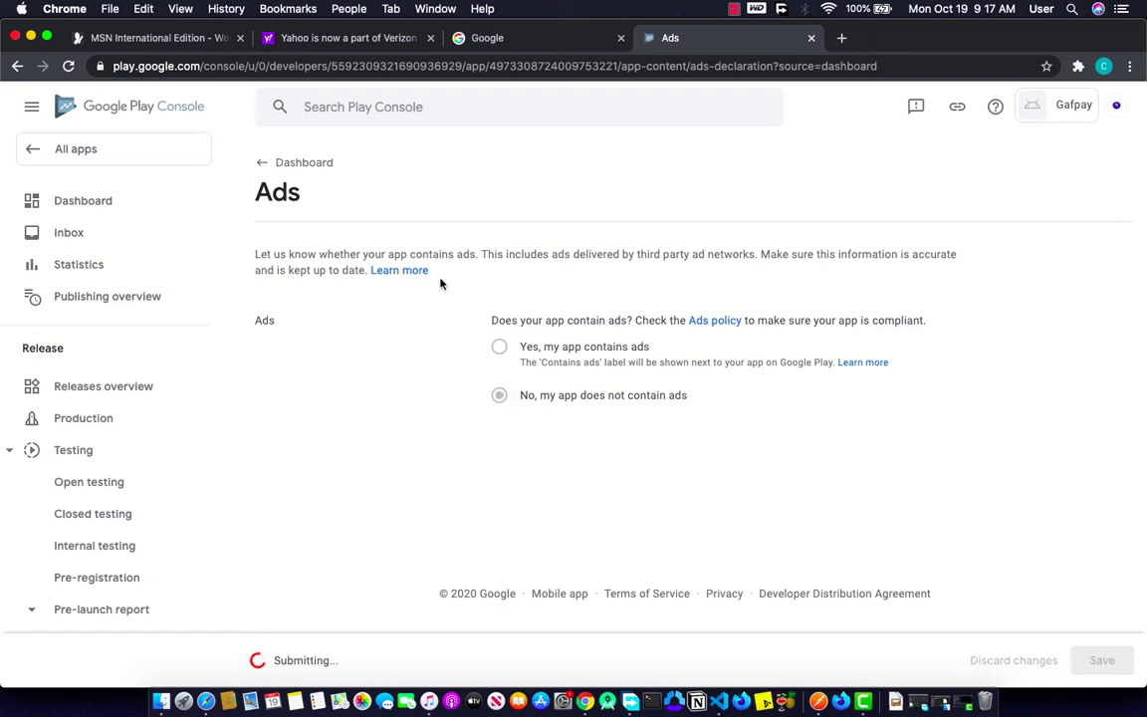
pyautogui.click(294, 164)
# Step: Open the Content rating task and start its questionnaire
pyautogui.scroll(-3, 413, 458)
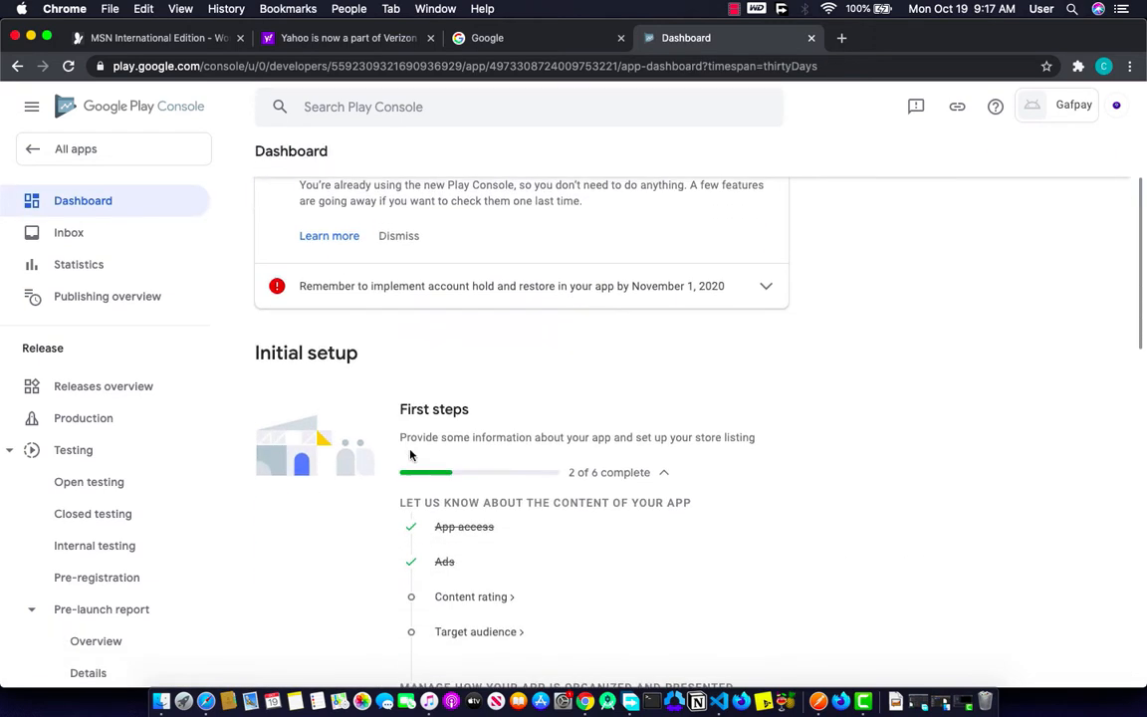
pyautogui.click(472, 597)
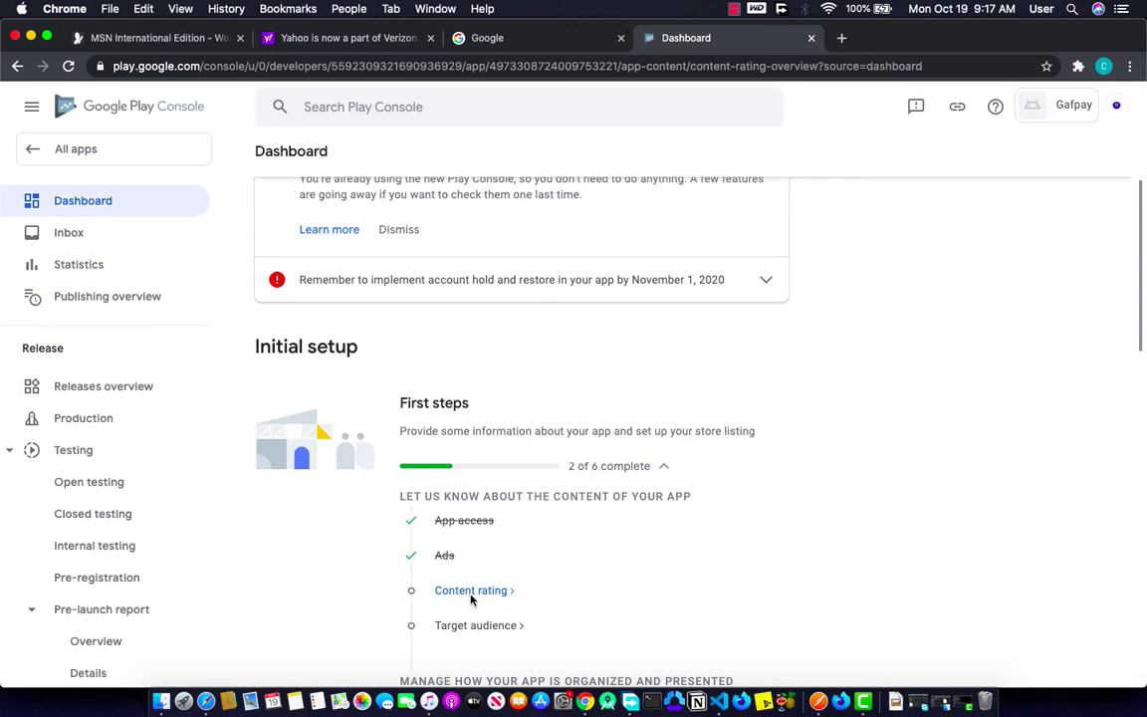
pyautogui.press('super+bracketleft')
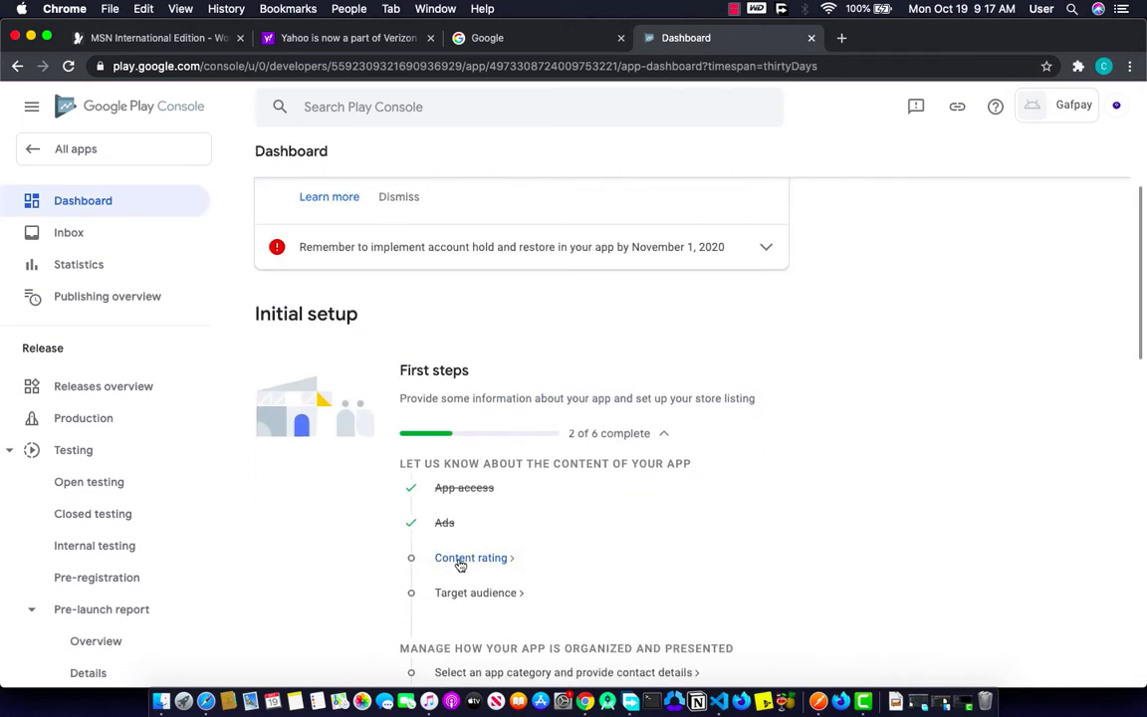
pyautogui.click(458, 561)
pyautogui.click(351, 450)
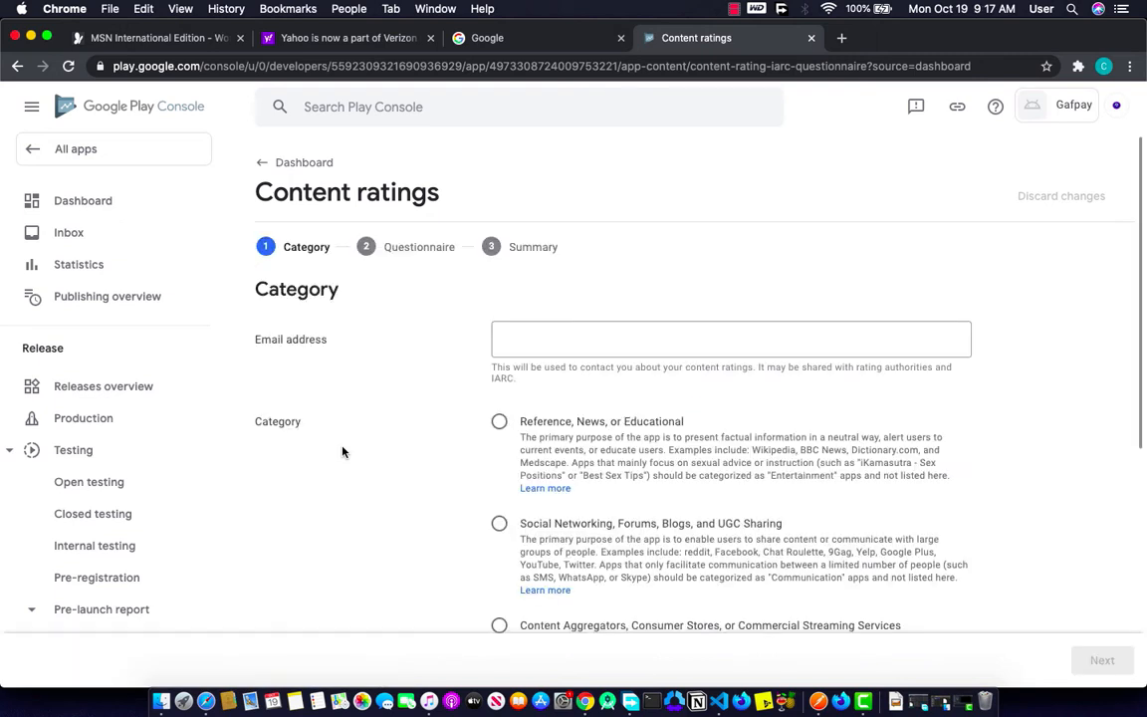
pyautogui.click(546, 350)
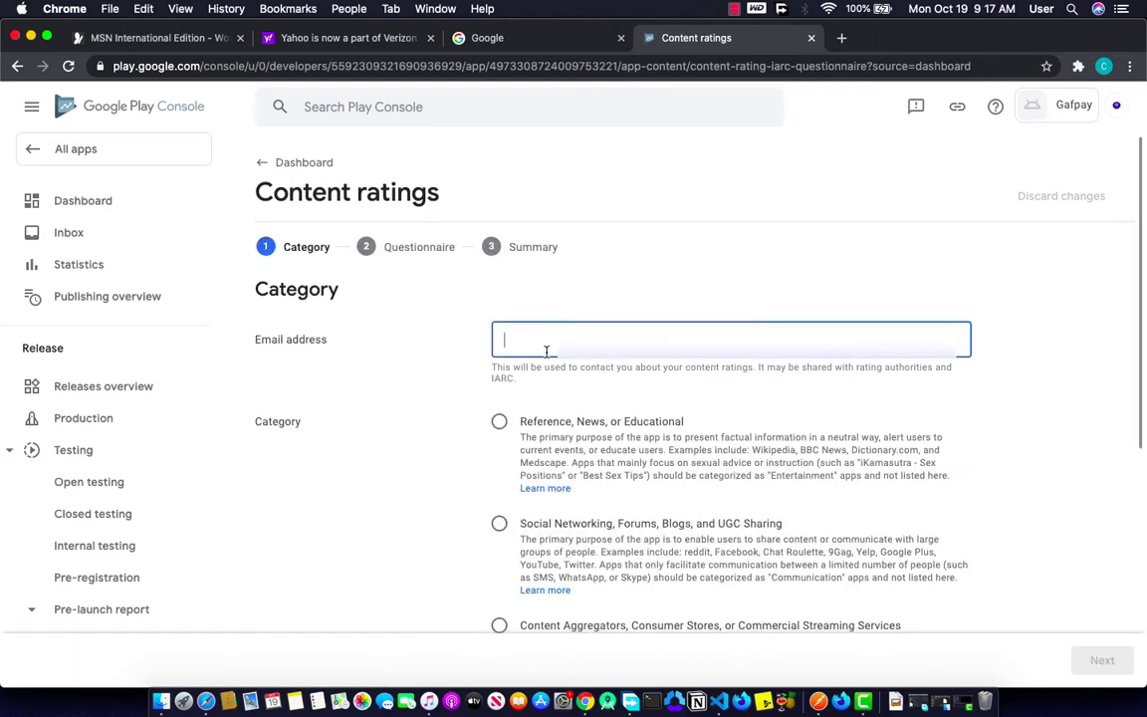
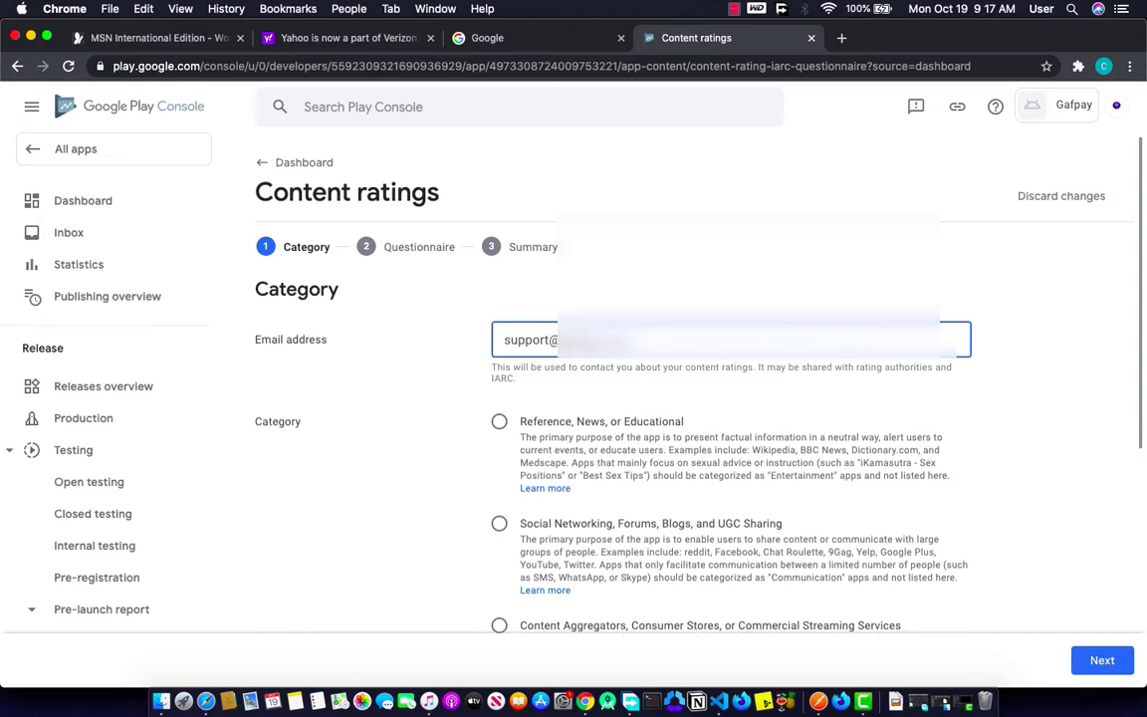
pyautogui.scroll(-4, 545, 430)
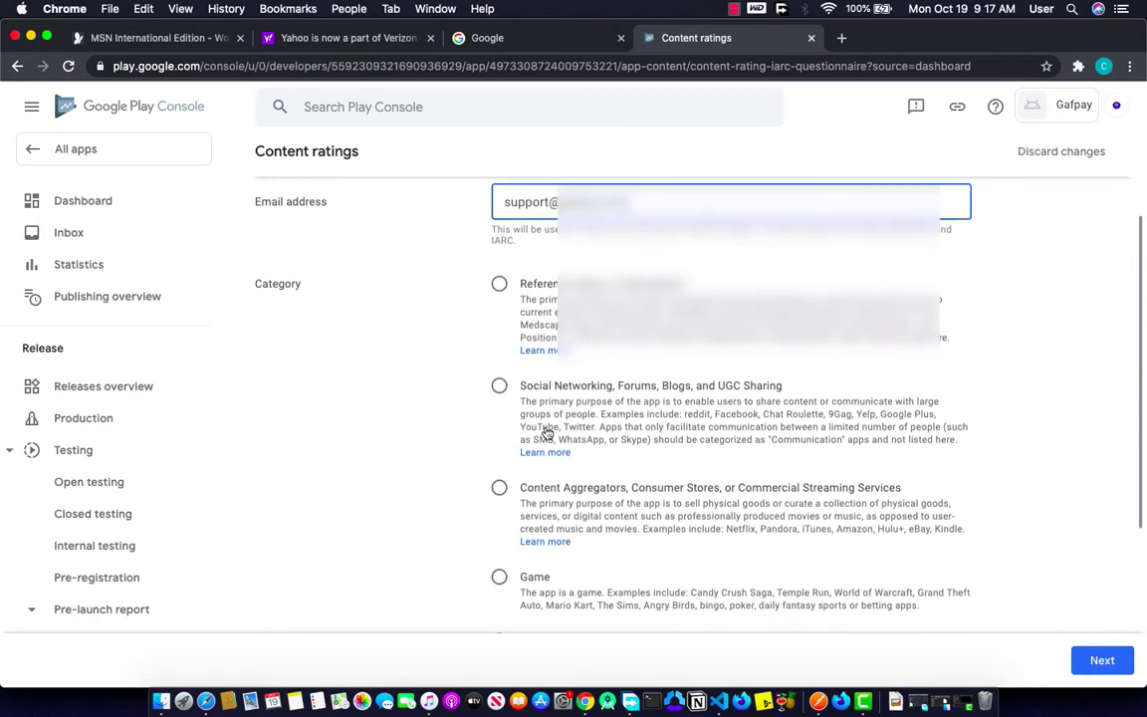
pyautogui.scroll(2, 547, 432)
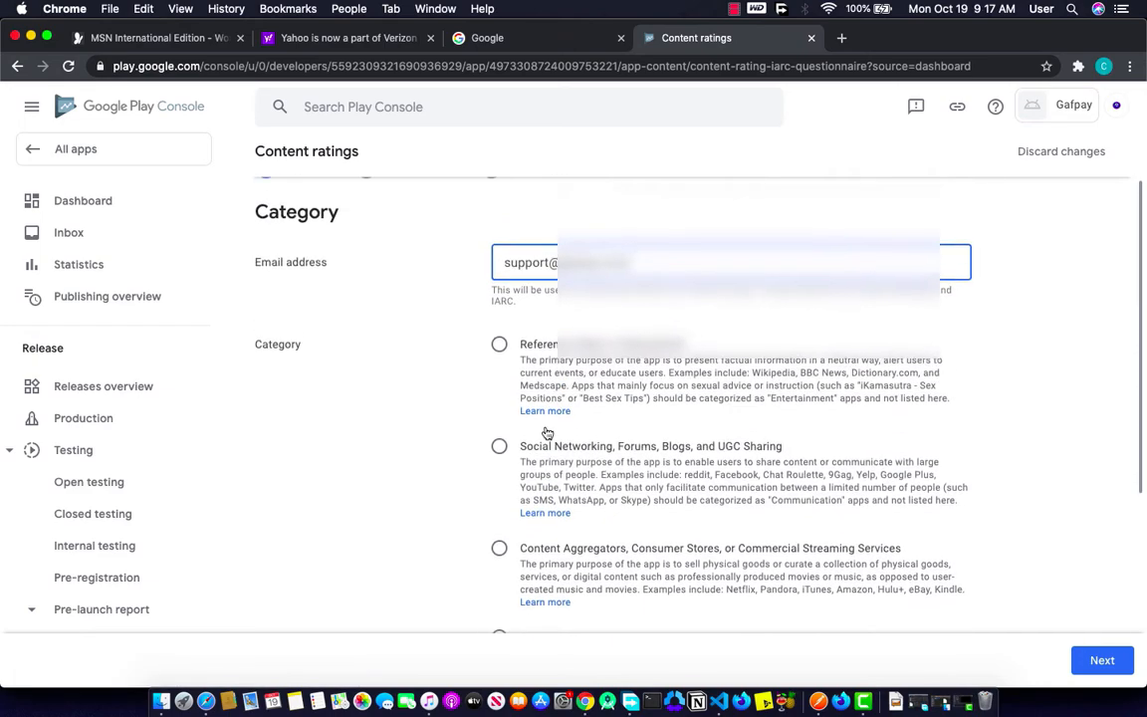
pyautogui.scroll(-4, 545, 431)
pyautogui.scroll(-3, 546, 430)
pyautogui.click(499, 463)
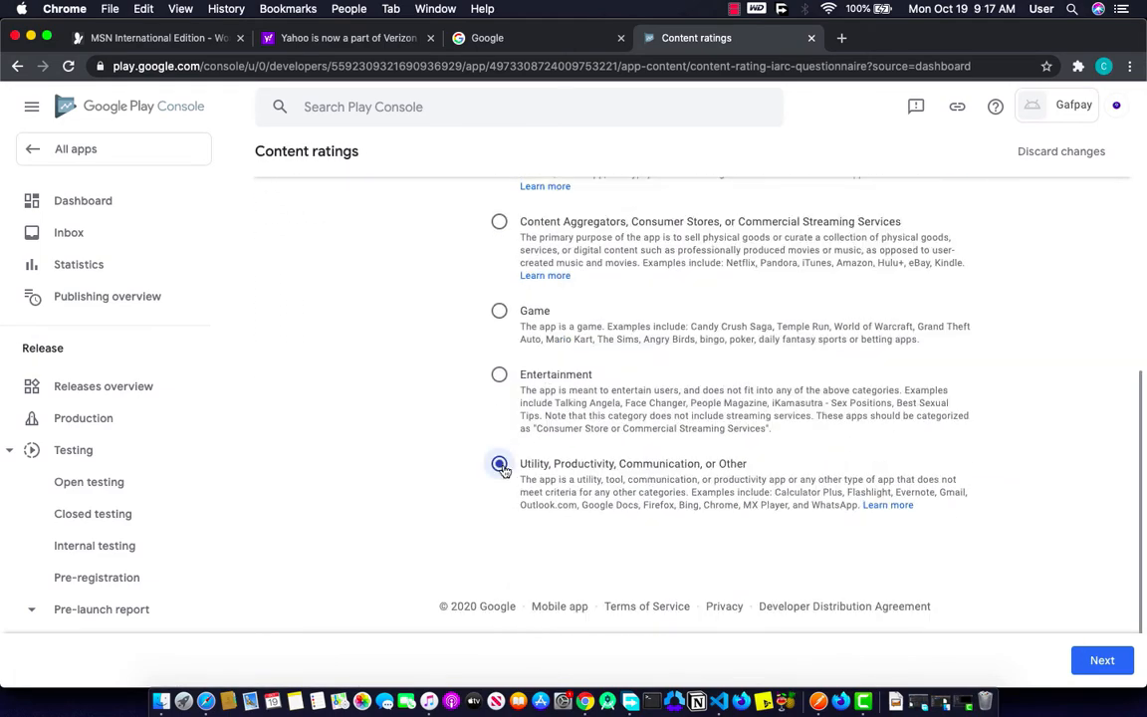
pyautogui.click(1084, 659)
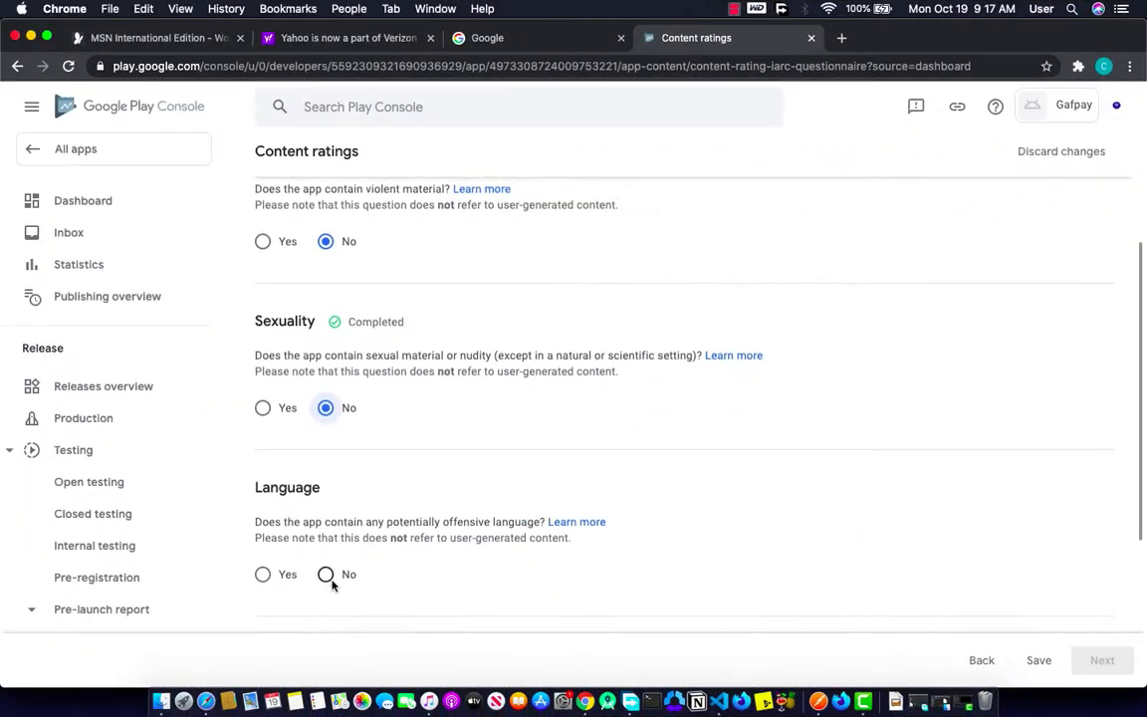
# Step: Answer No to all eight content rating questions, from offensive language to web browser
pyautogui.click(326, 575)
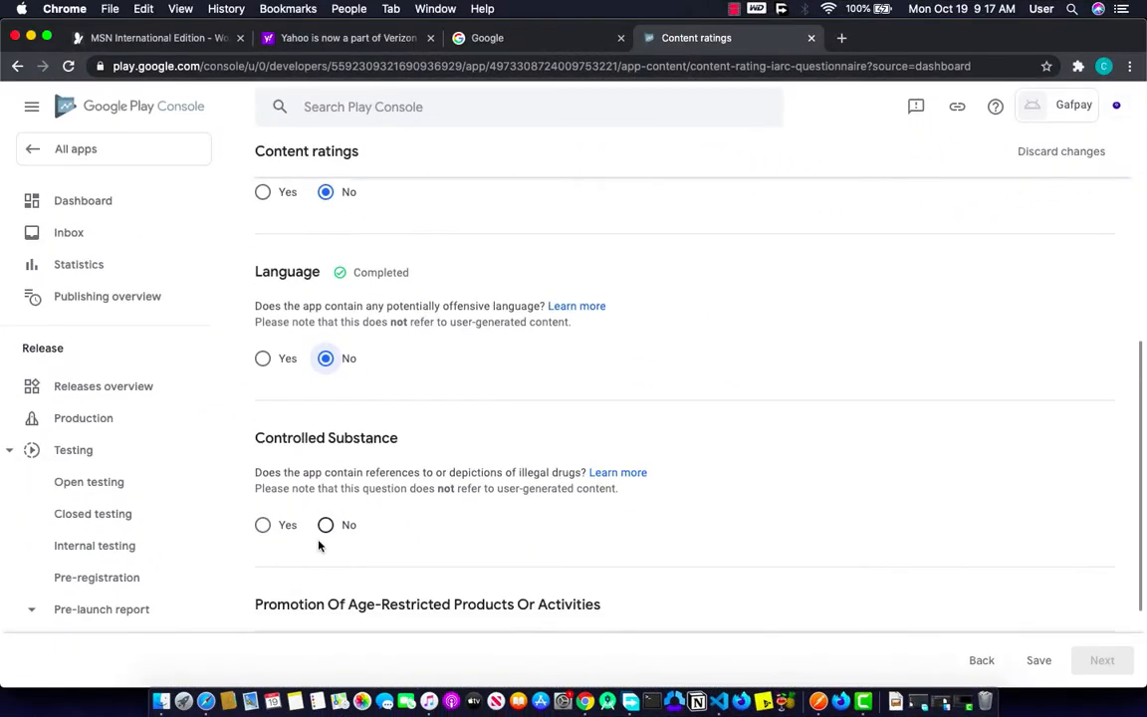
pyautogui.click(325, 504)
pyautogui.click(327, 510)
pyautogui.click(325, 501)
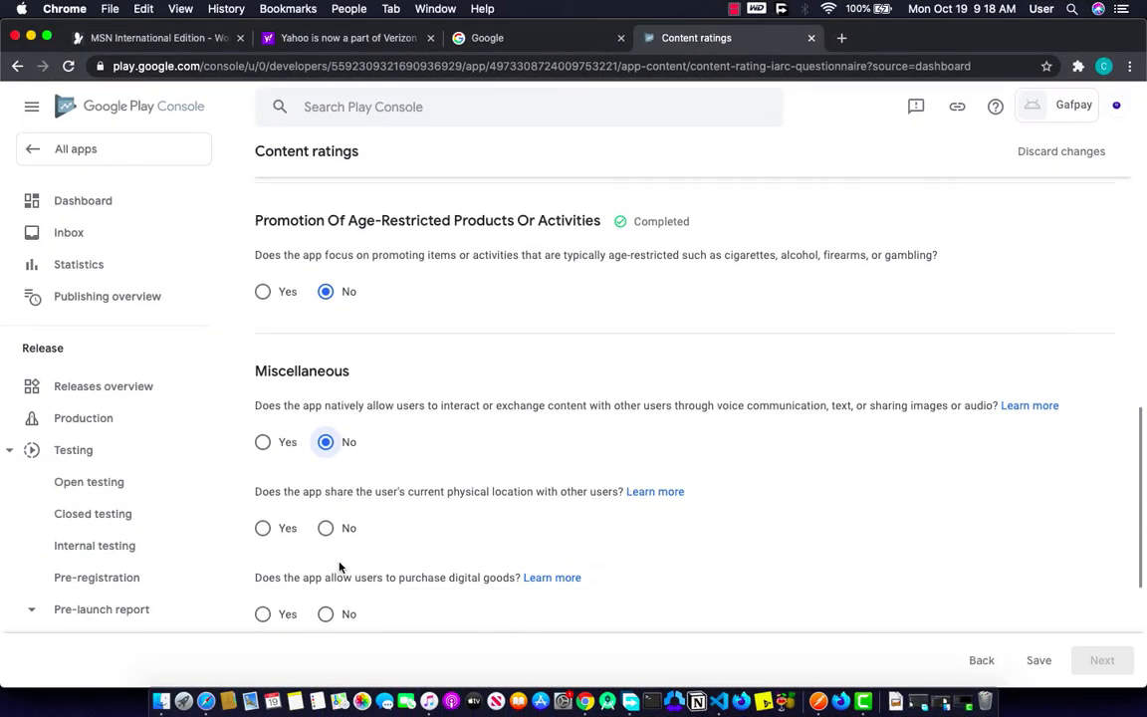
pyautogui.click(333, 538)
pyautogui.click(327, 550)
pyautogui.click(330, 573)
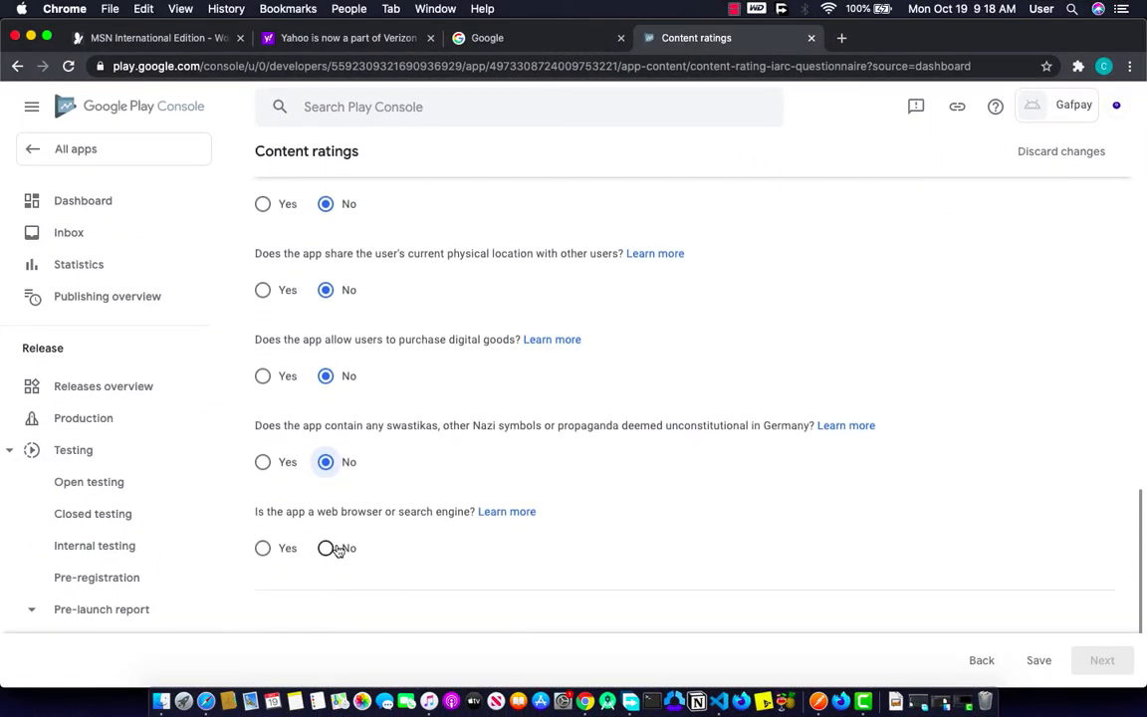
pyautogui.click(330, 546)
# Step: Save the questionnaire answers and continue to the rating Summary
pyautogui.scroll(15, 558, 398)
pyautogui.click(768, 615)
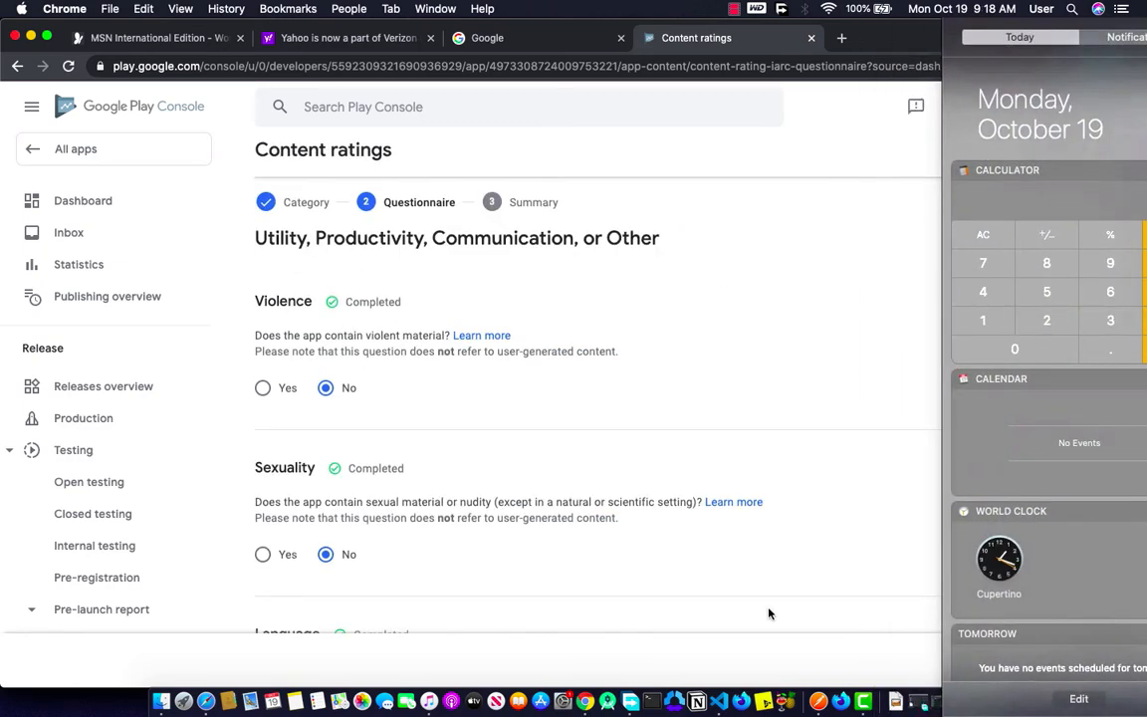
pyautogui.click(1037, 660)
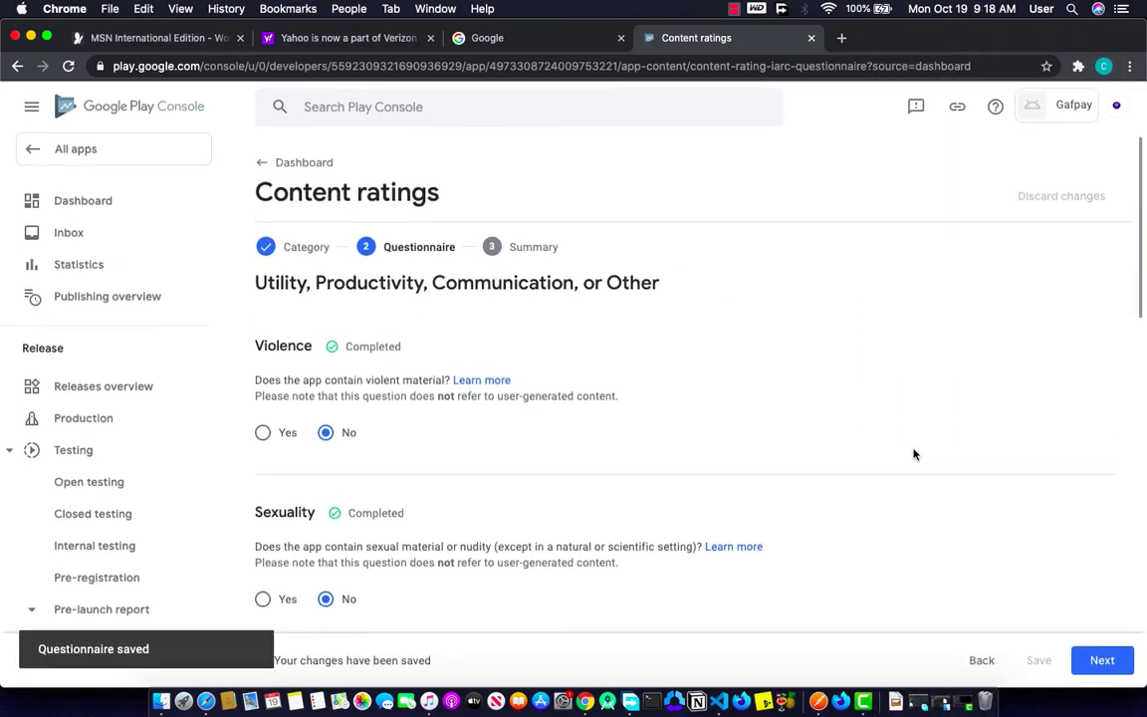
pyautogui.click(1099, 660)
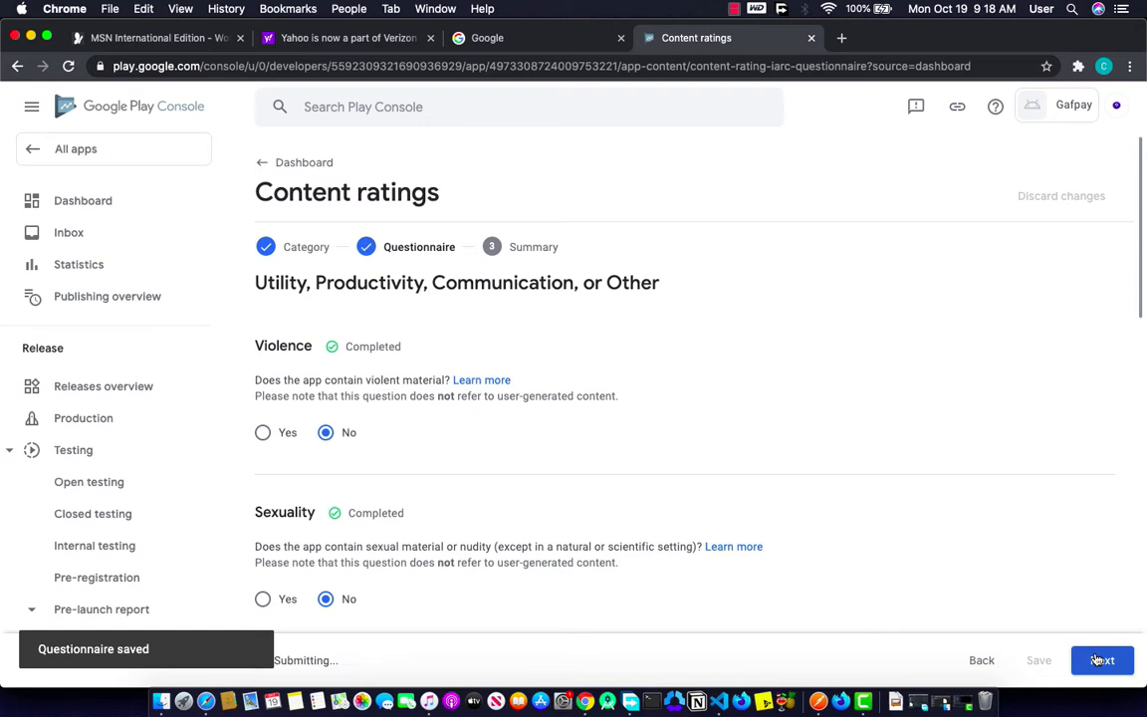
# Step: Submit the content rating and check the Dashboard's First steps, now 3 of 6
pyautogui.scroll(-5, 824, 505)
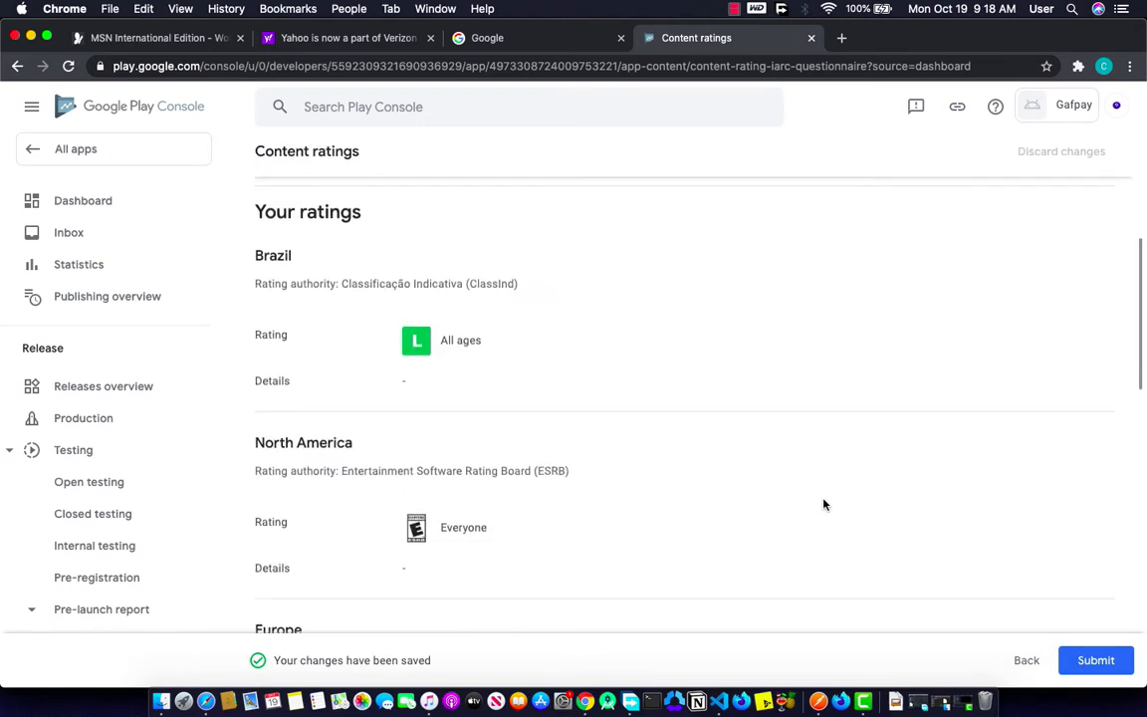
pyautogui.scroll(1, 823, 505)
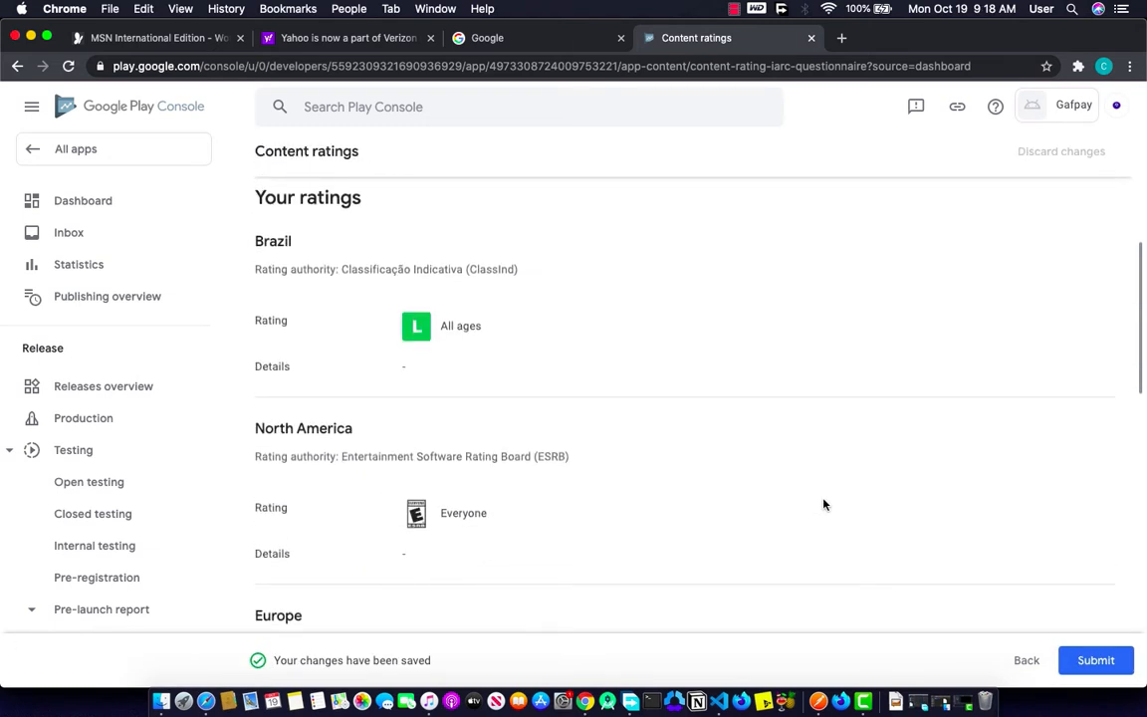
pyautogui.scroll(-10, 823, 505)
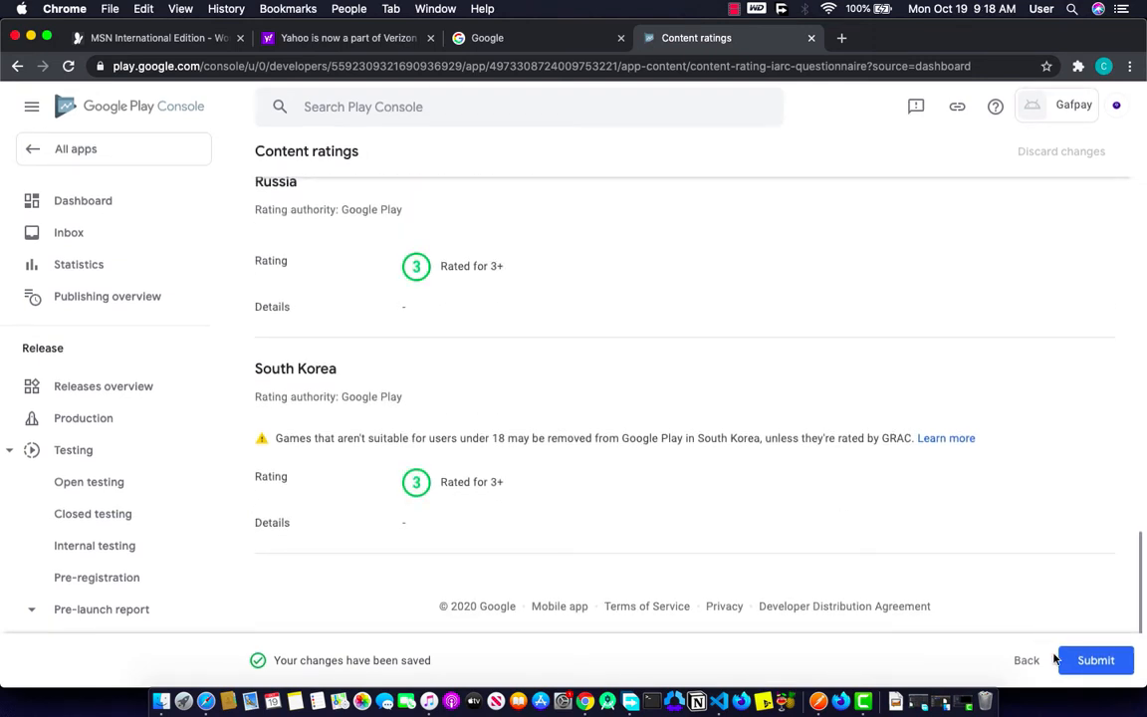
pyautogui.click(1096, 662)
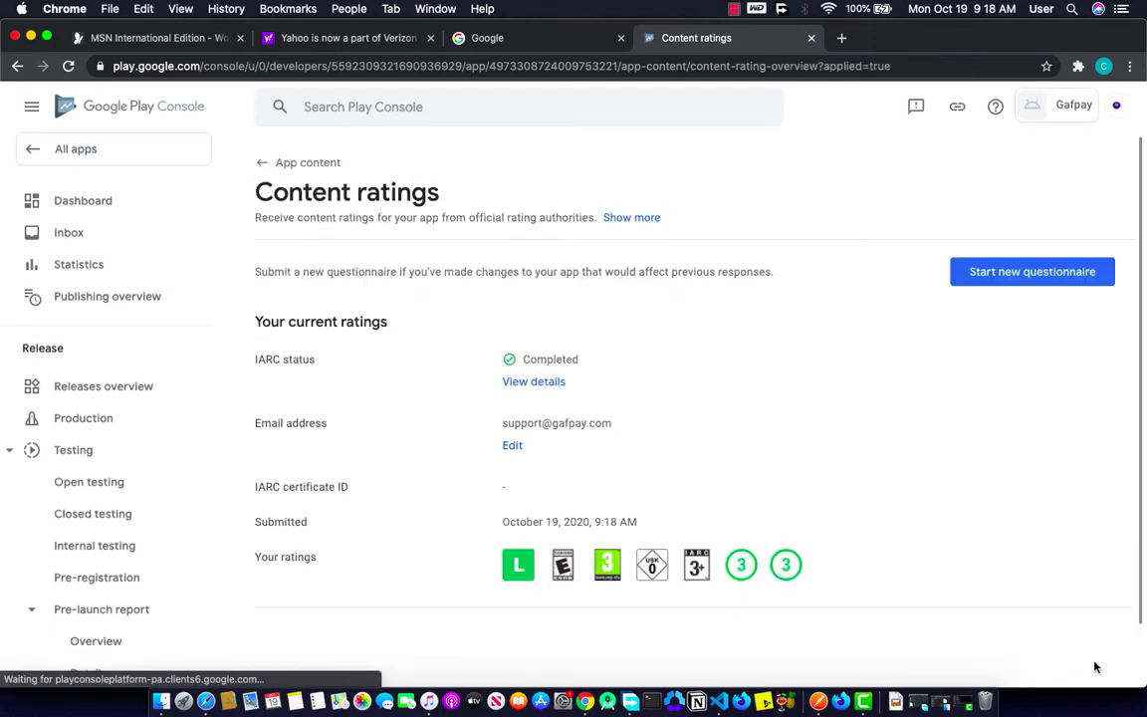
pyautogui.click(299, 162)
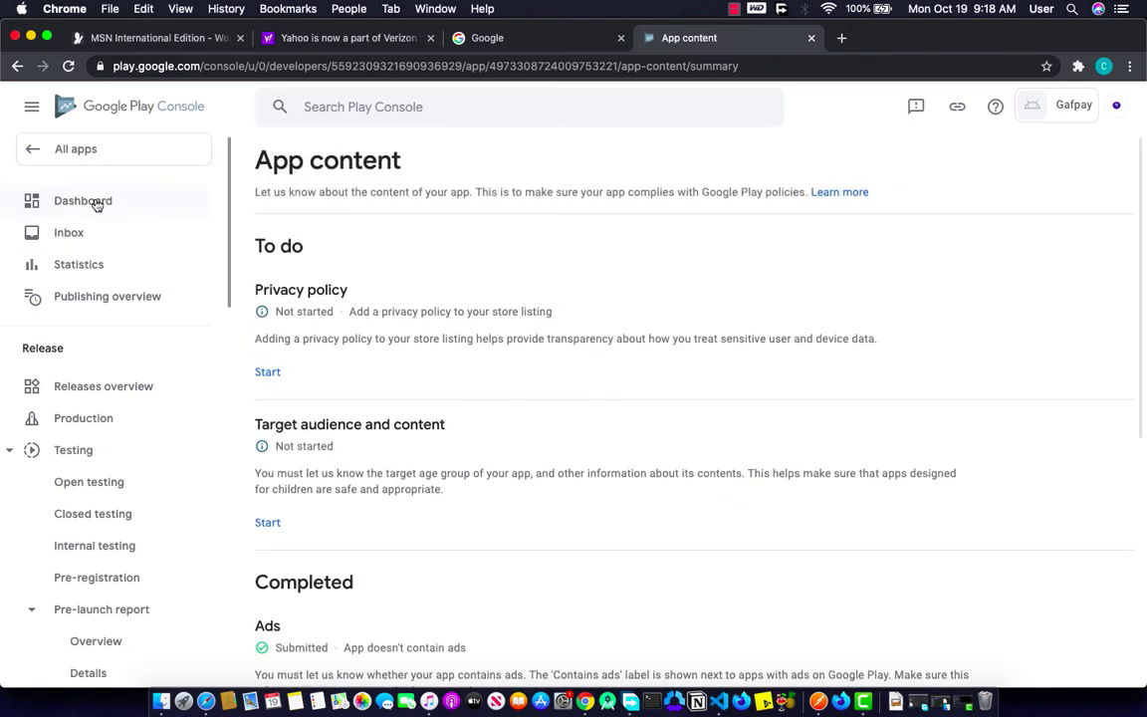
pyautogui.click(96, 202)
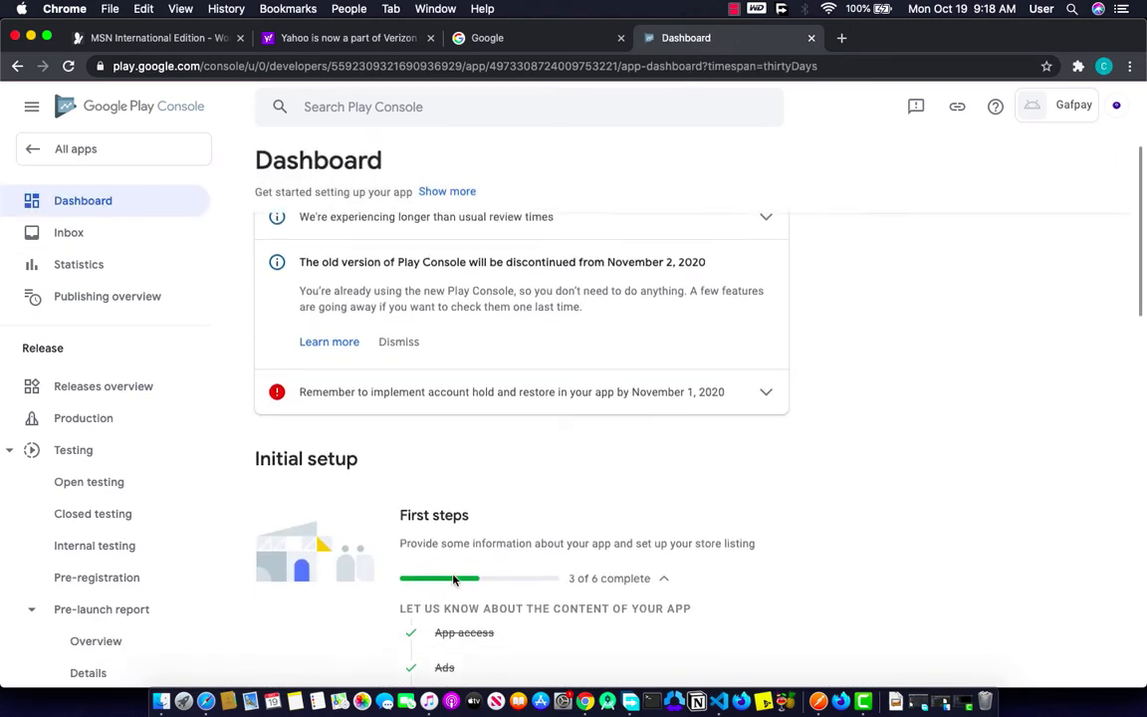
pyautogui.scroll(-4, 453, 567)
# Step: Save Target audience as ages 16-17 and 18+, answering Yes to appeal to children
pyautogui.click(455, 533)
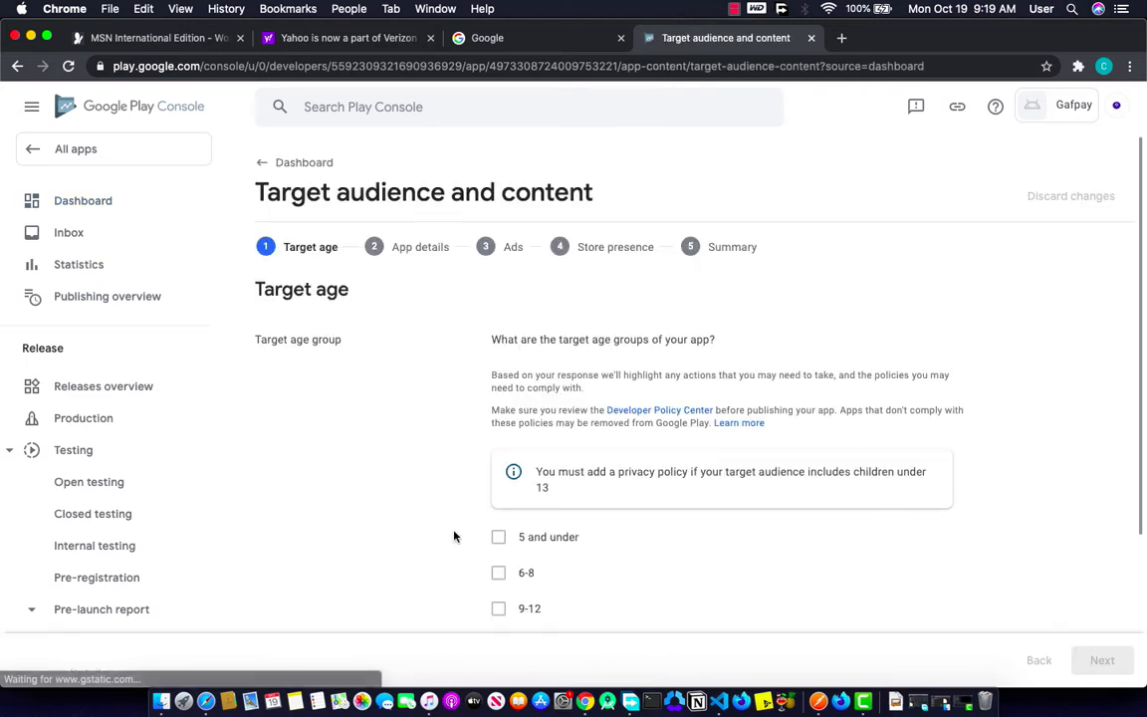
pyautogui.scroll(-3, 507, 557)
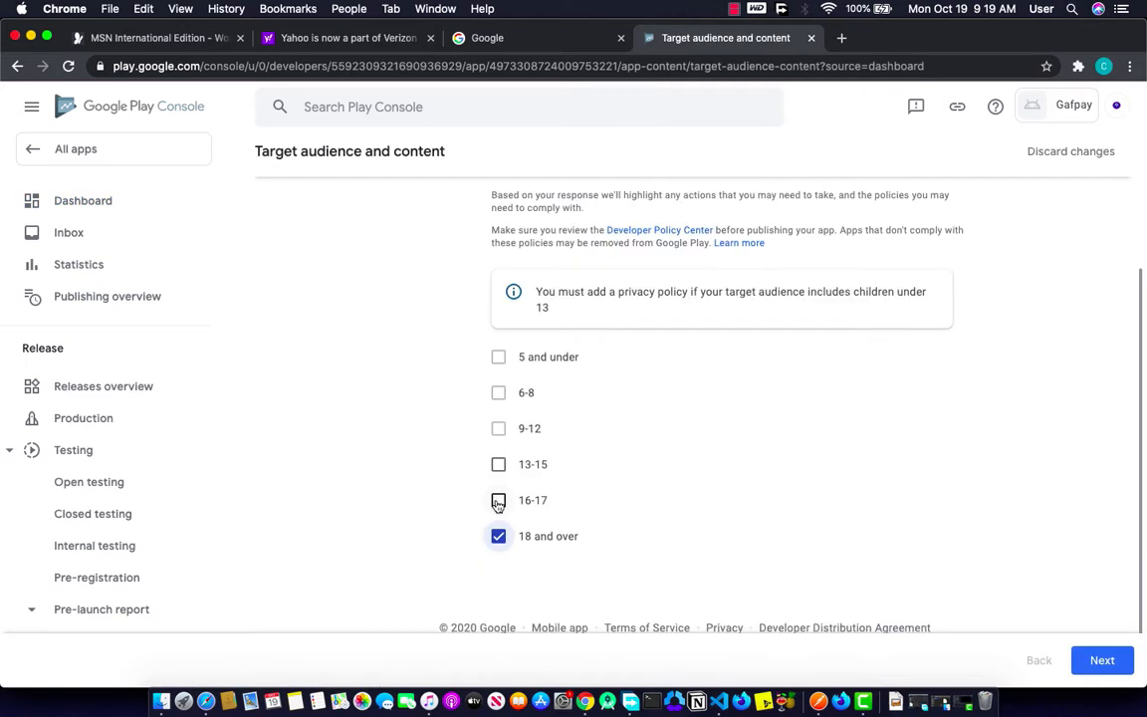
pyautogui.scroll(2, 498, 503)
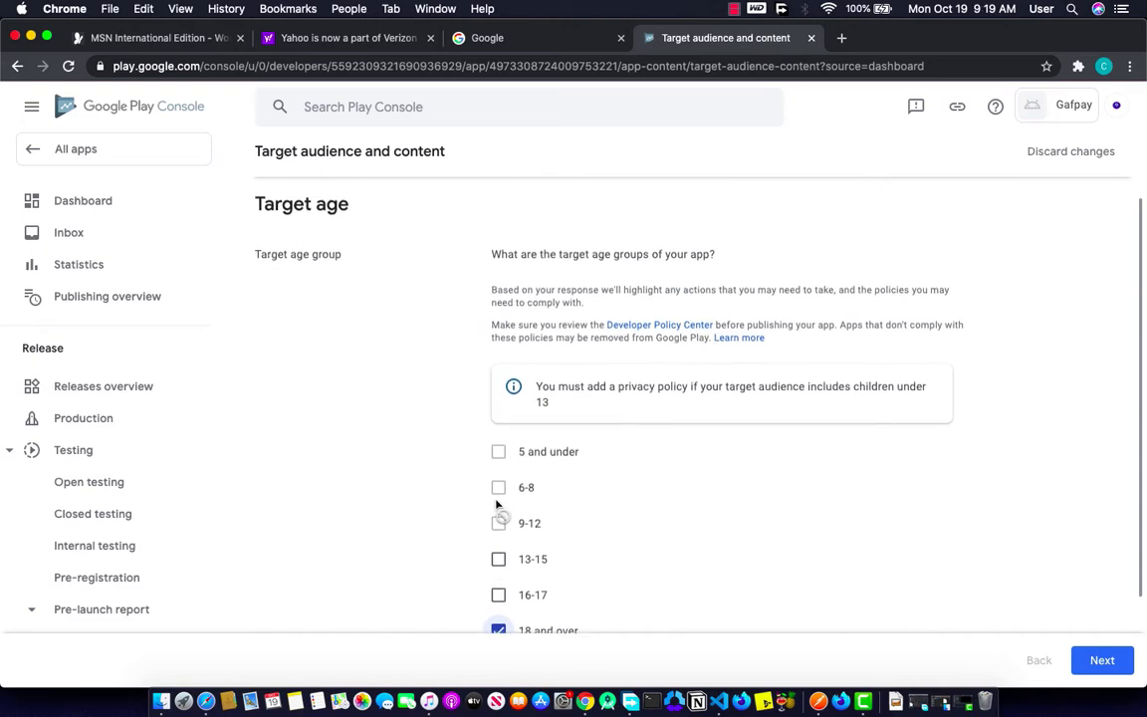
pyautogui.click(500, 601)
pyautogui.scroll(-5, 505, 607)
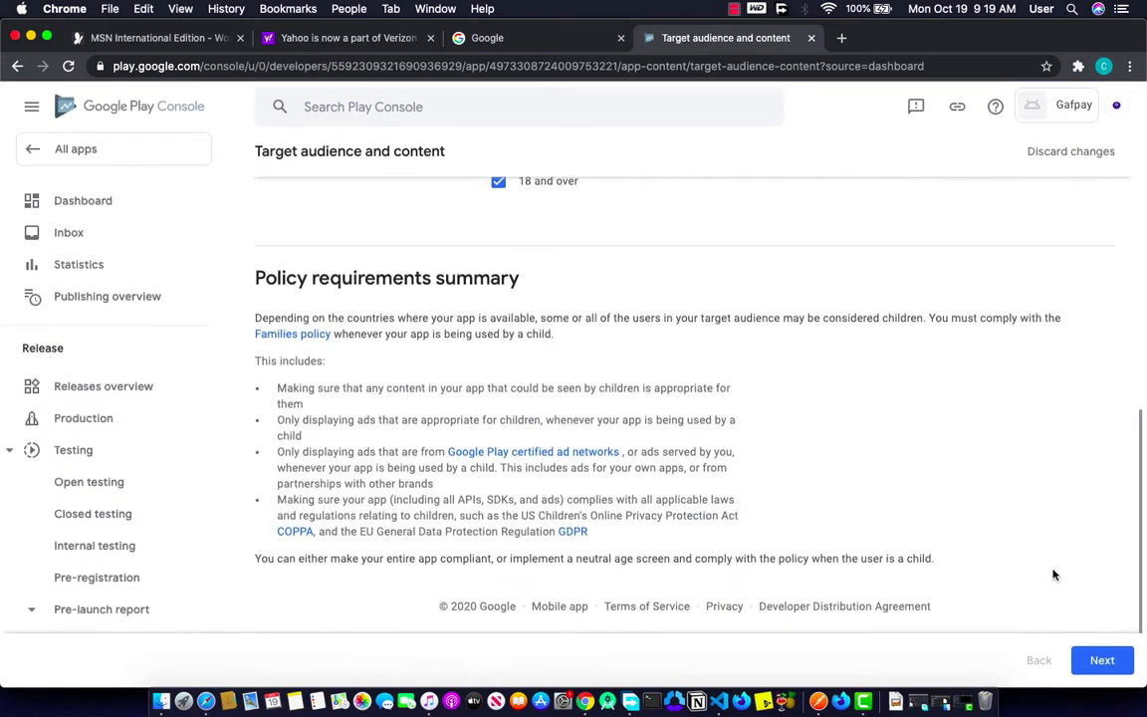
pyautogui.click(1090, 658)
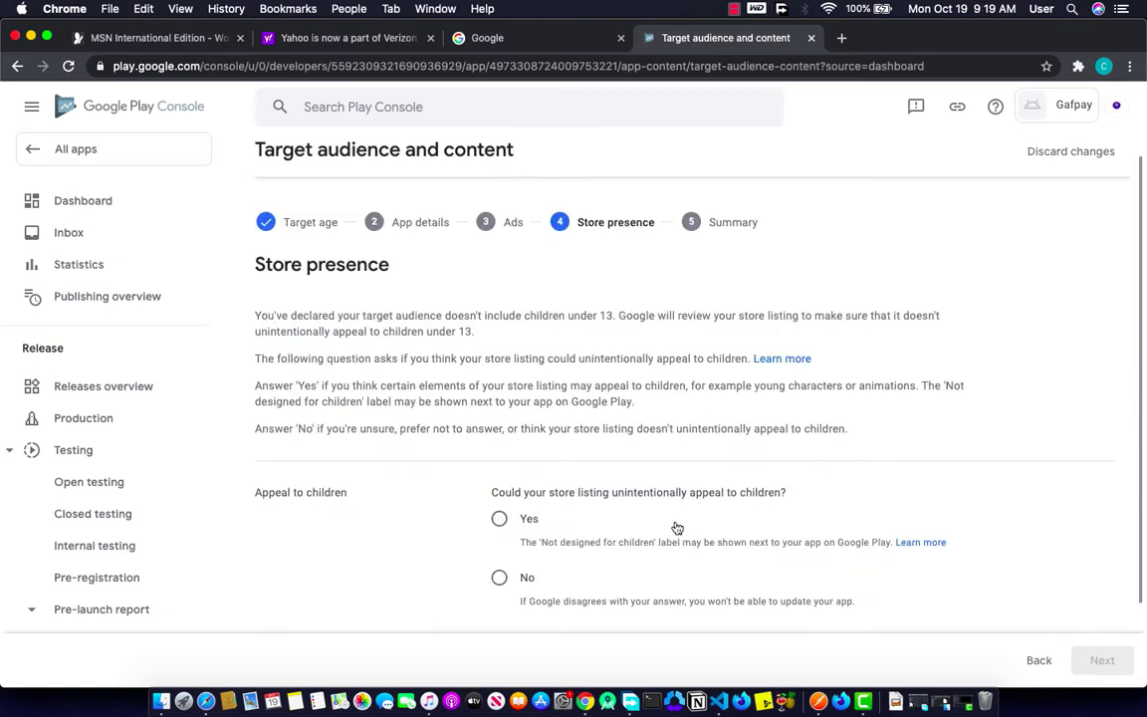
pyautogui.scroll(-2, 674, 528)
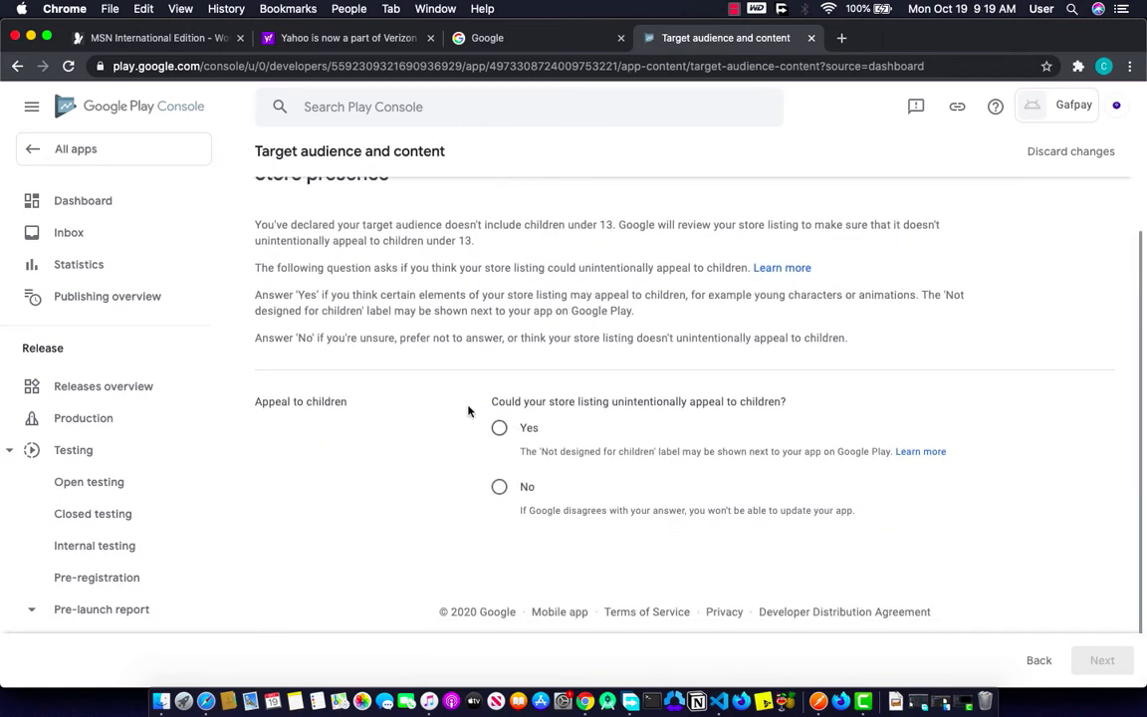
pyautogui.click(551, 422)
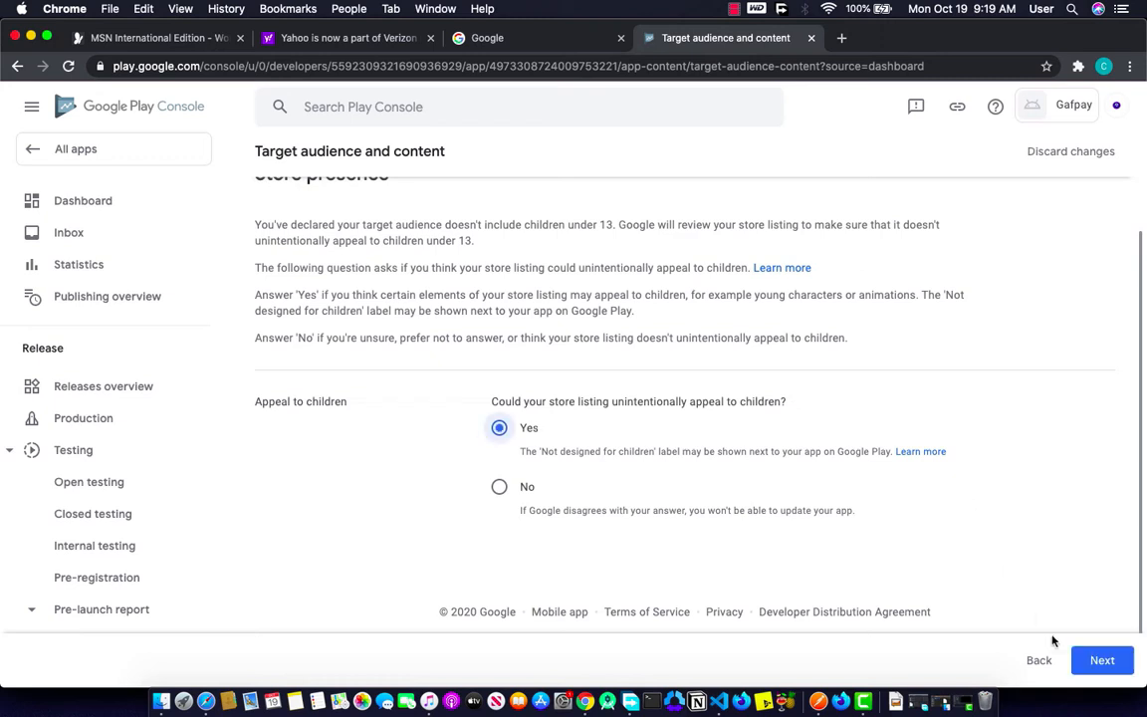
pyautogui.click(1102, 662)
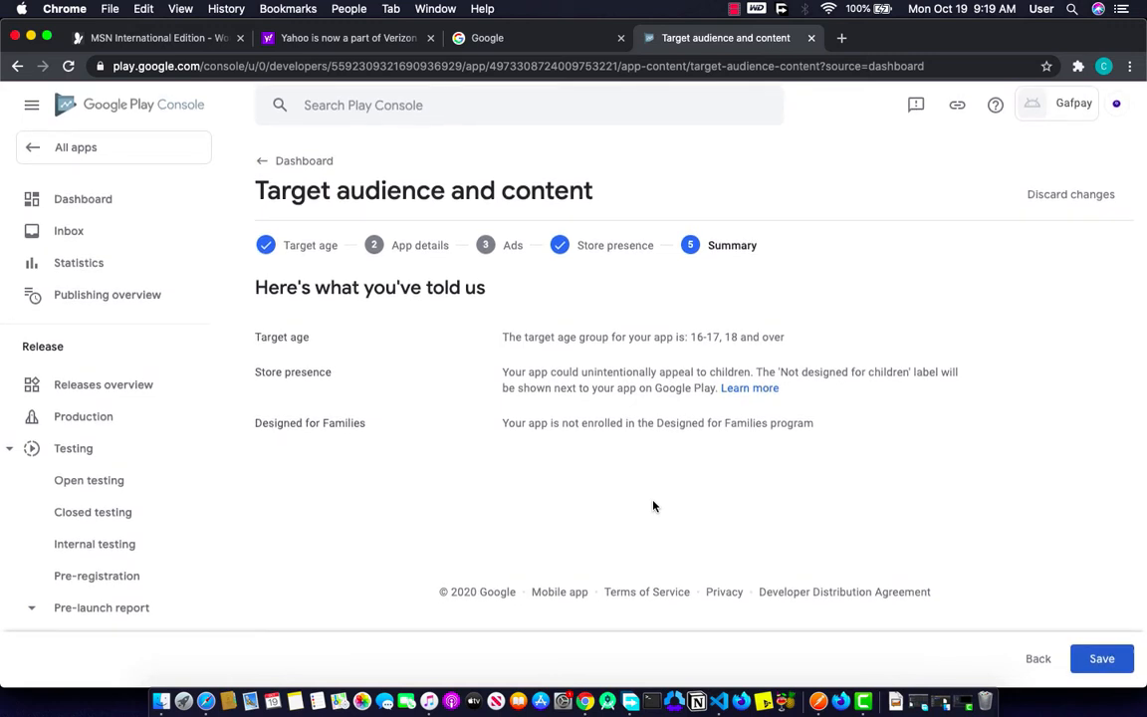
pyautogui.click(1084, 661)
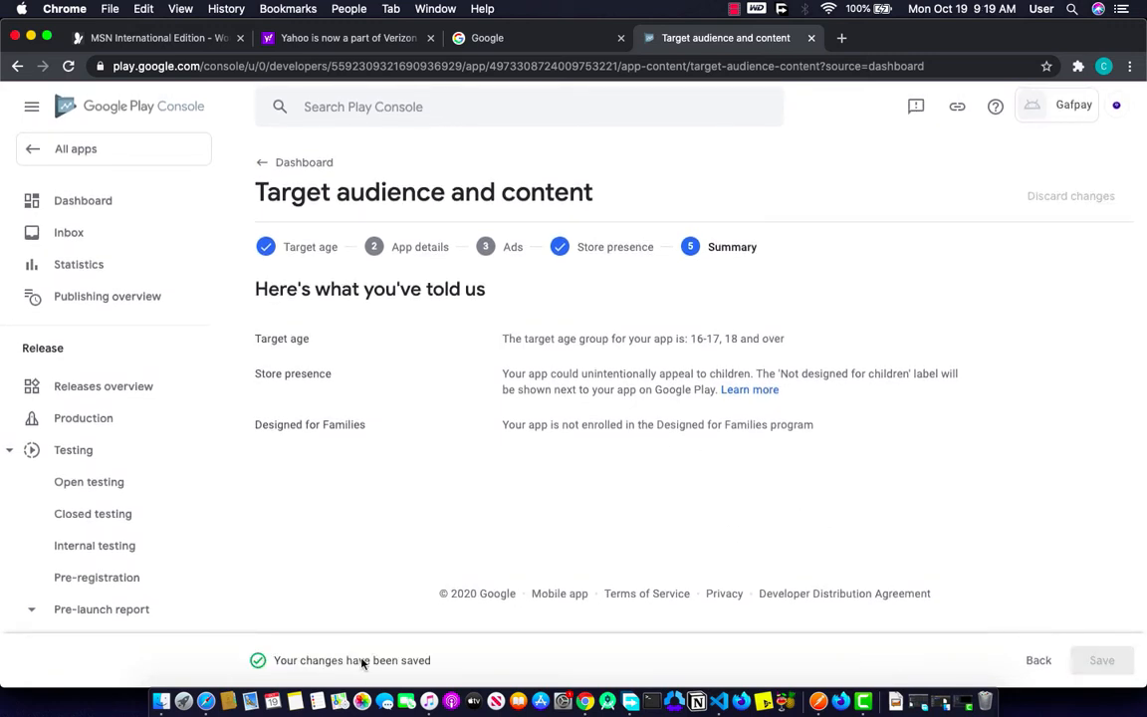
# Step: Go from the Dashboard to the app category and contact details Store settings page
pyautogui.click(302, 160)
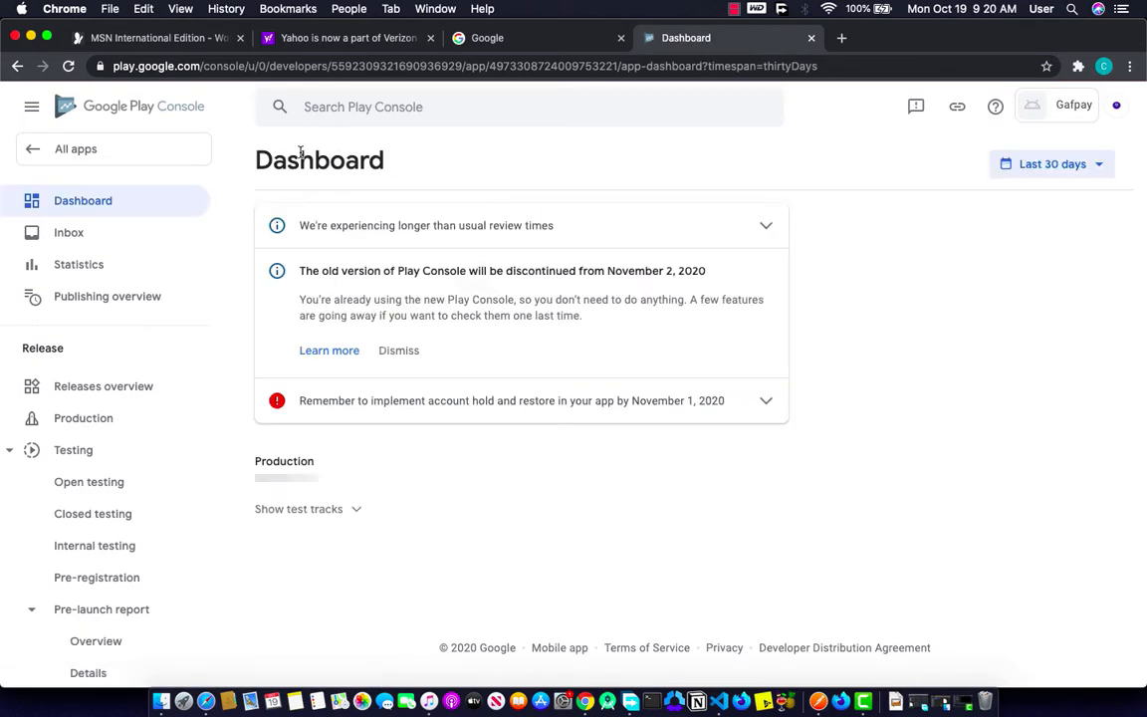
pyautogui.scroll(-5, 435, 453)
pyautogui.scroll(-1, 436, 453)
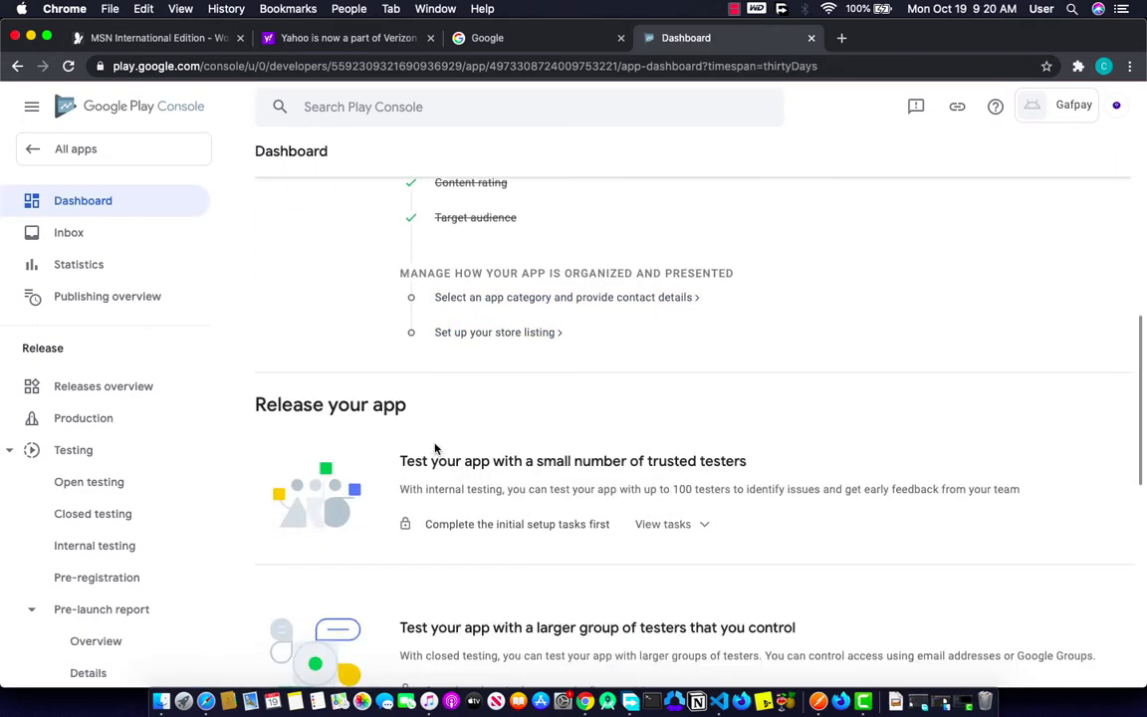
pyautogui.click(546, 295)
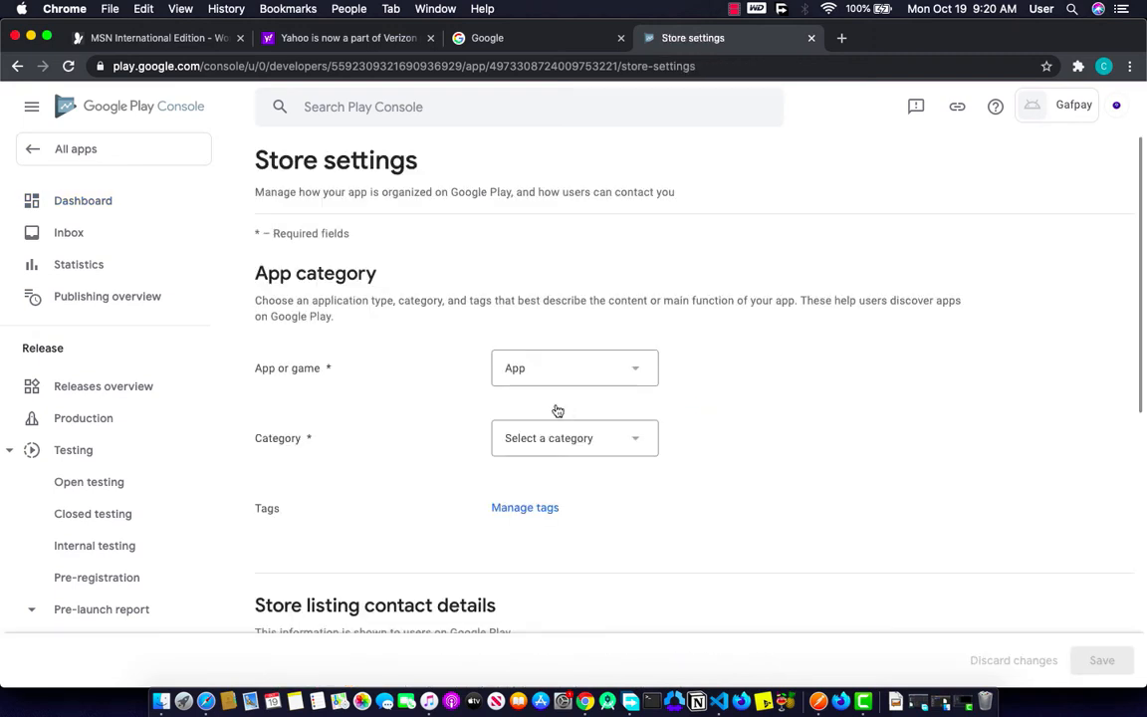
# Step: Choose Productivity from the app Category list in Store settings
pyautogui.click(558, 442)
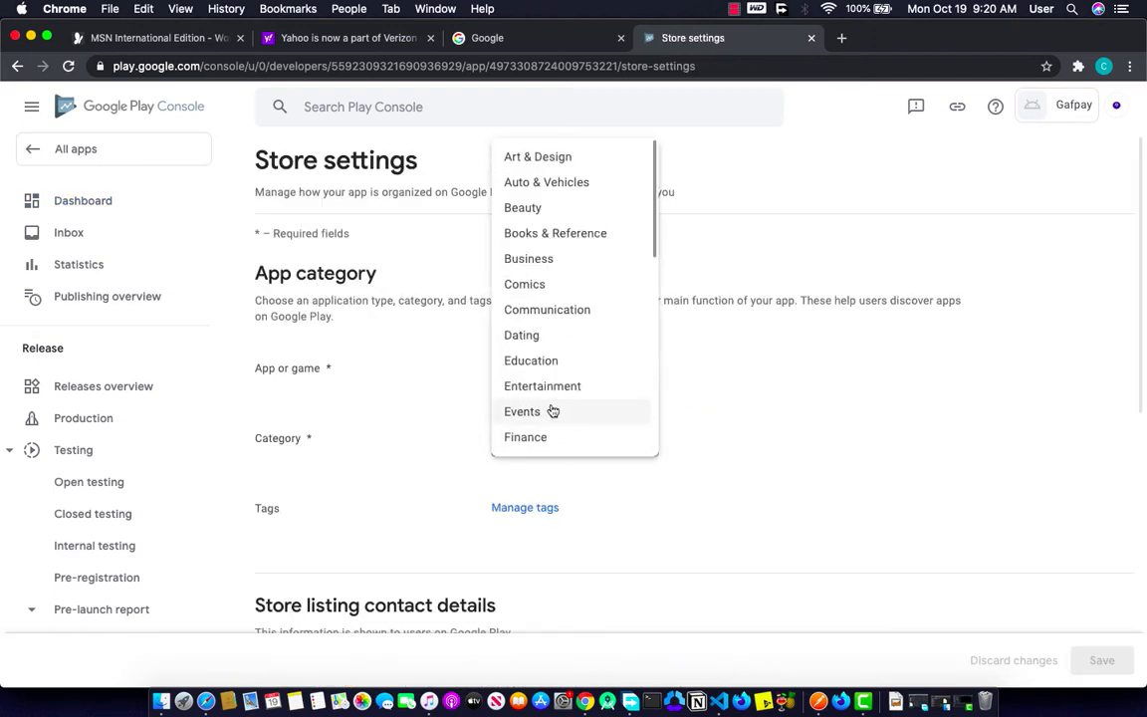
pyautogui.scroll(-5, 552, 409)
pyautogui.scroll(2, 561, 362)
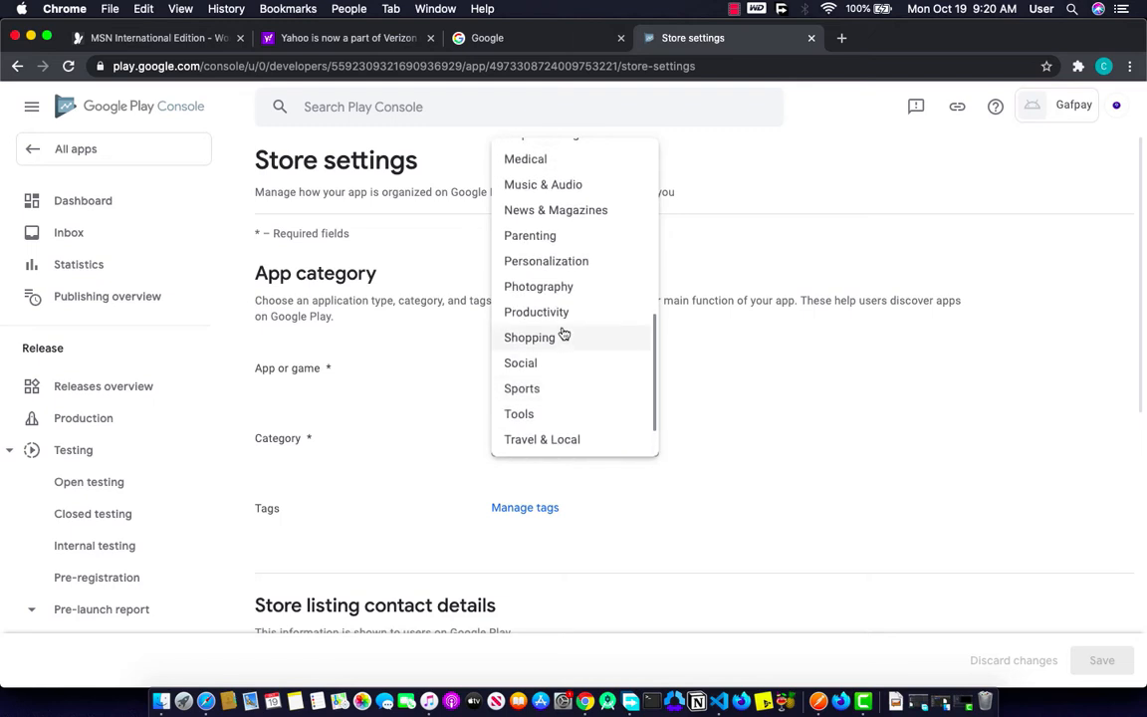
pyautogui.scroll(5, 557, 322)
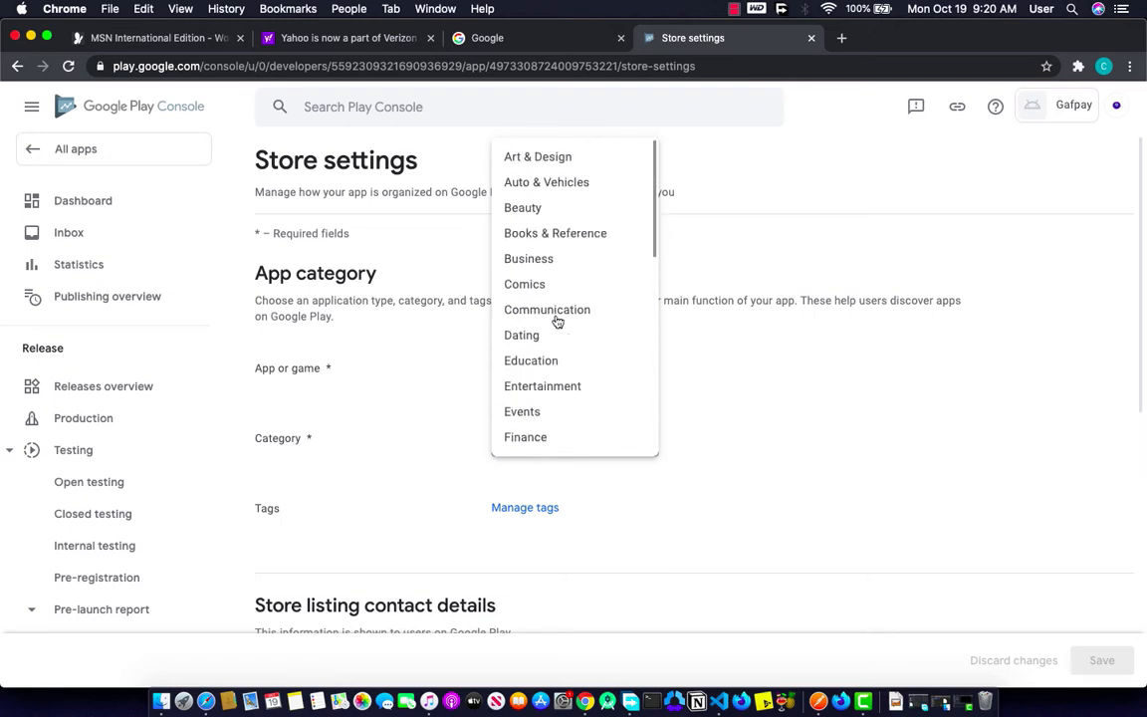
pyautogui.scroll(-4, 558, 321)
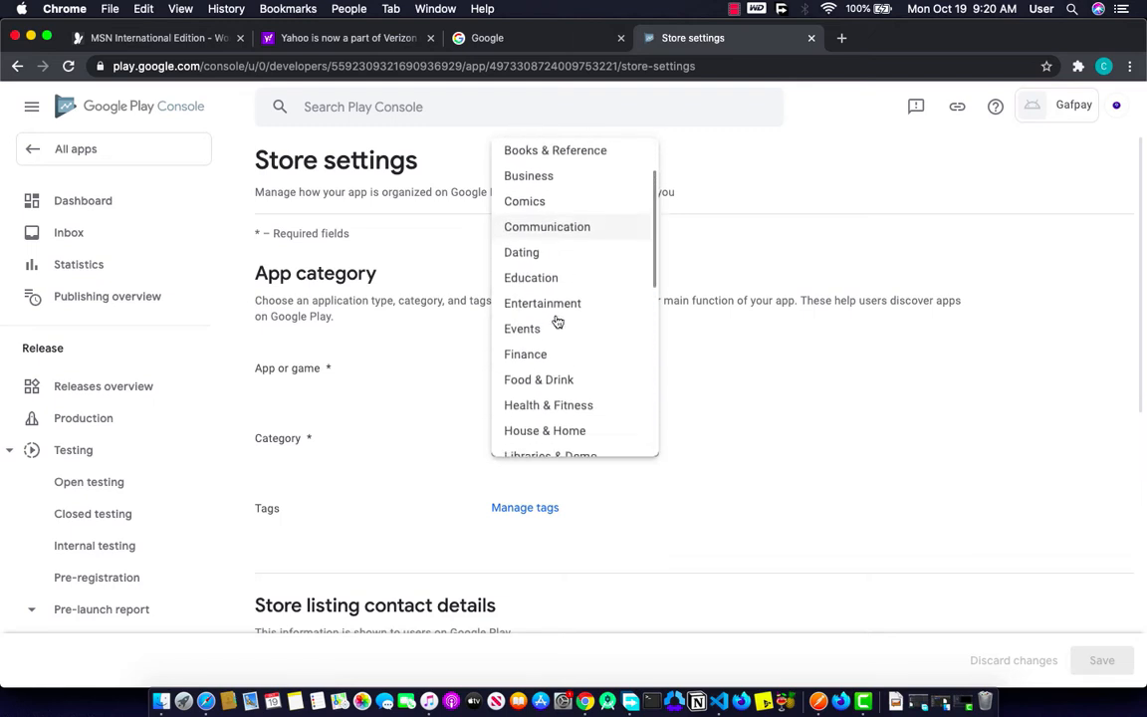
pyautogui.scroll(-5, 557, 321)
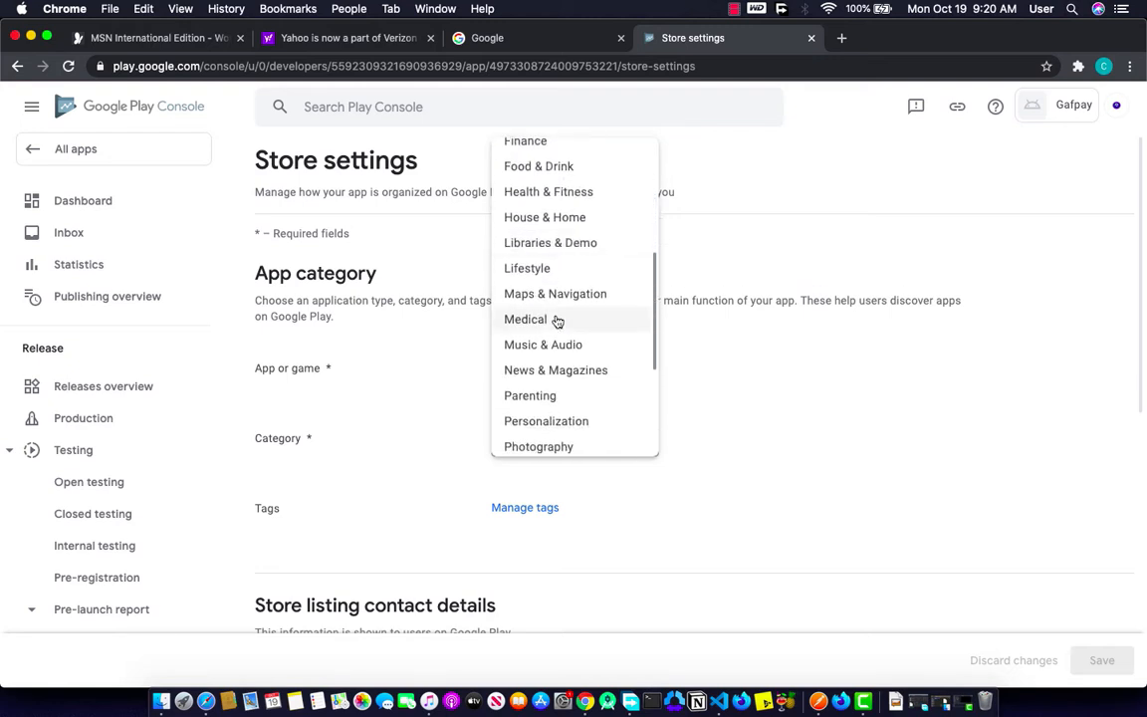
pyautogui.click(547, 396)
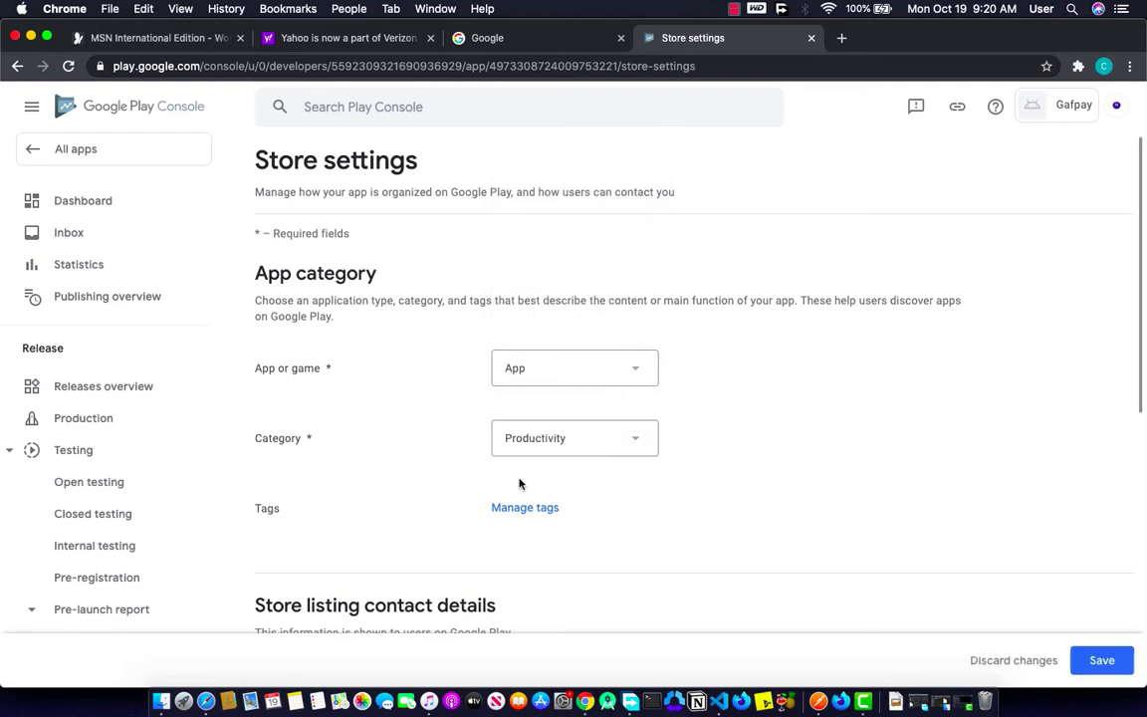
pyautogui.scroll(-1, 520, 481)
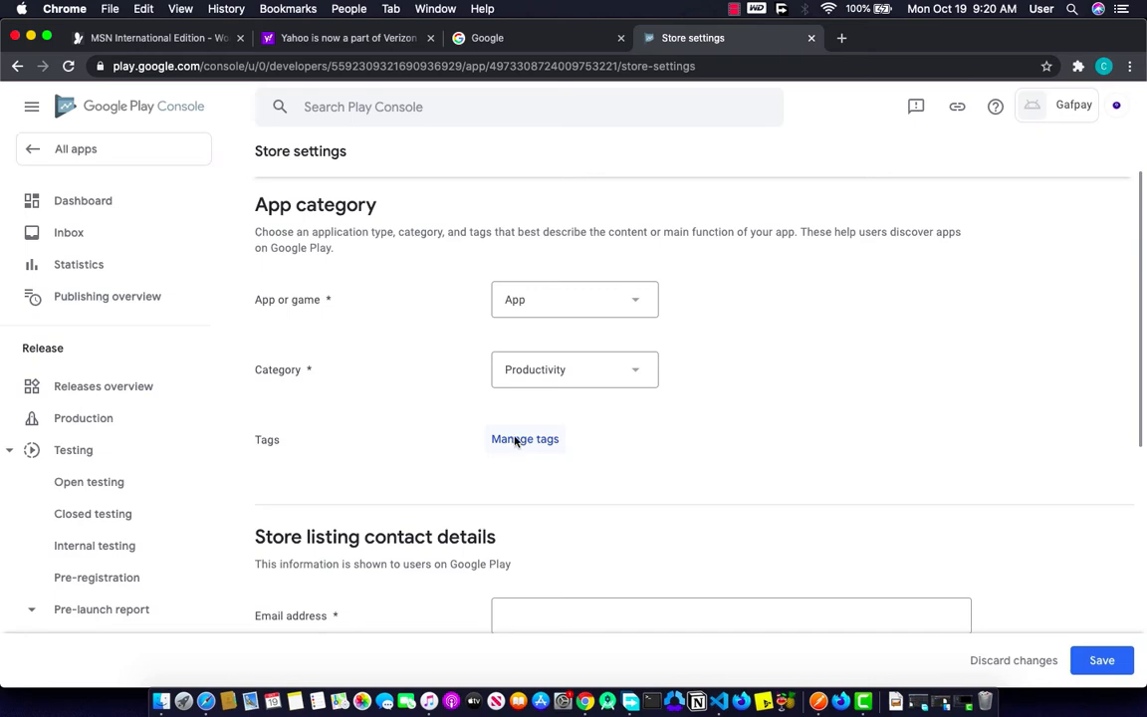
# Step: Tick the Tools tag in the Manage tags list
pyautogui.click(516, 441)
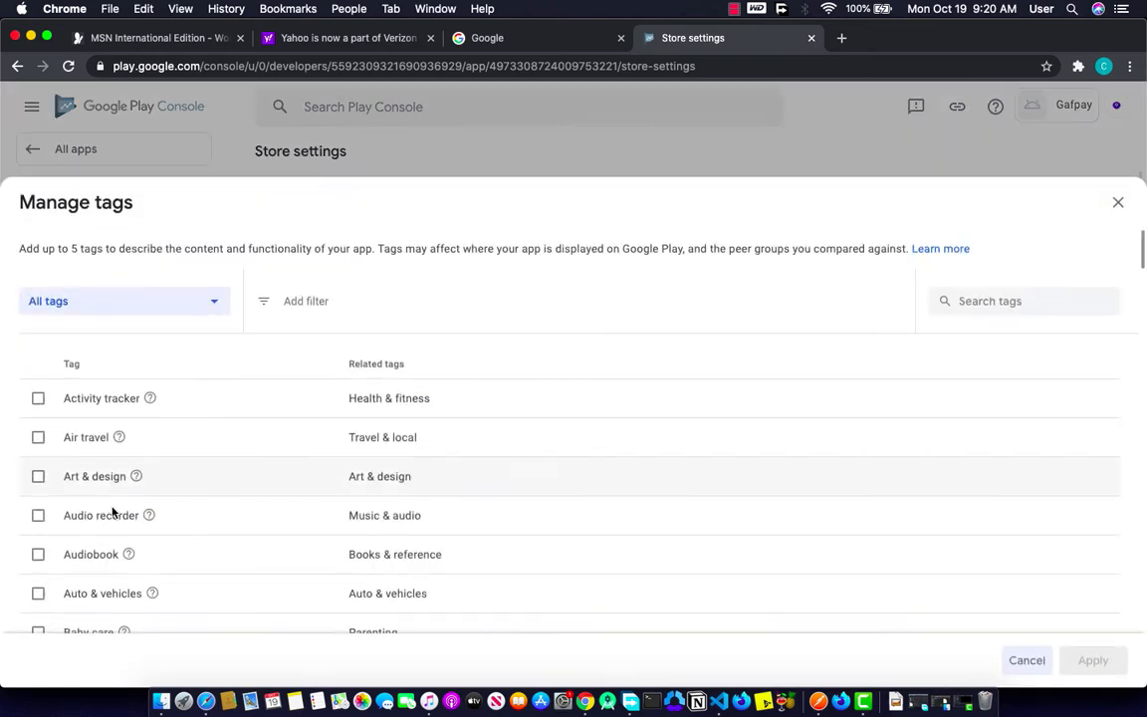
pyautogui.scroll(-20, 110, 513)
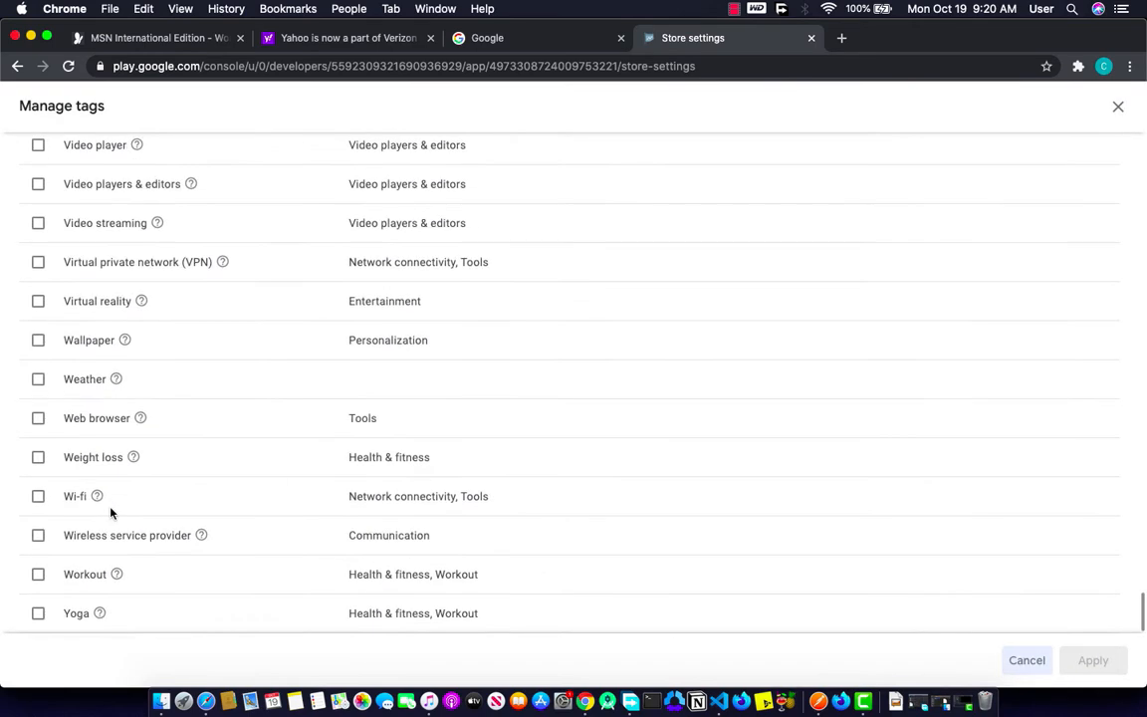
pyautogui.scroll(3, 110, 513)
pyautogui.scroll(4, 111, 513)
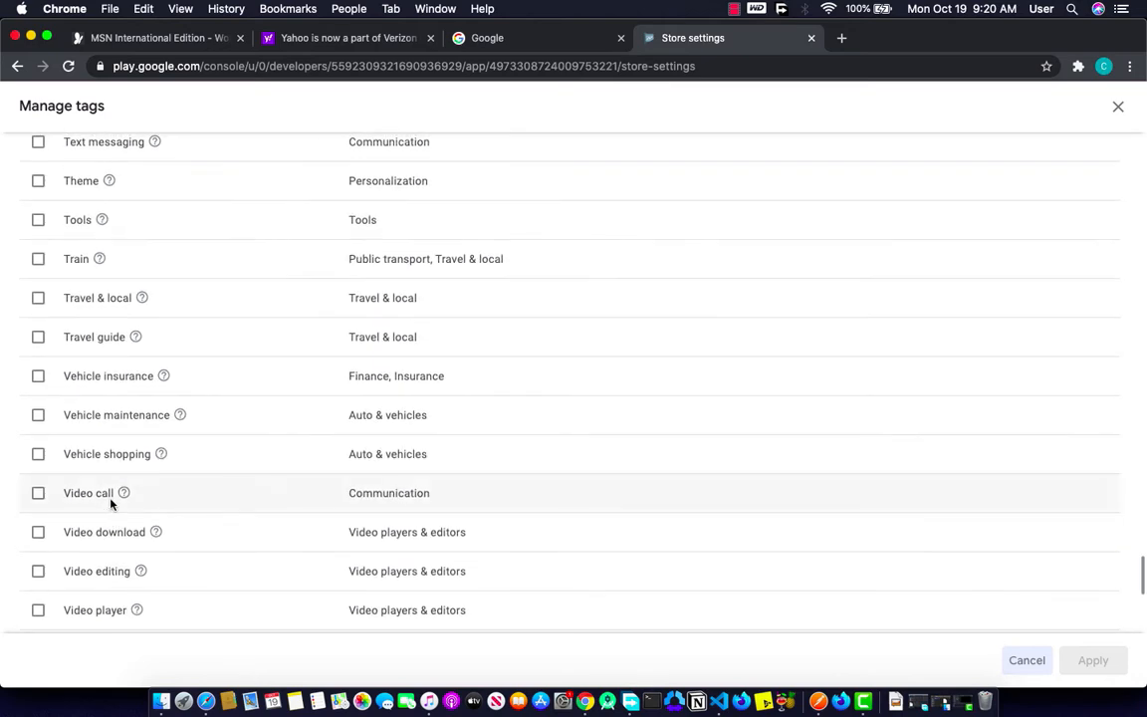
pyautogui.click(38, 220)
pyautogui.scroll(-8, 120, 467)
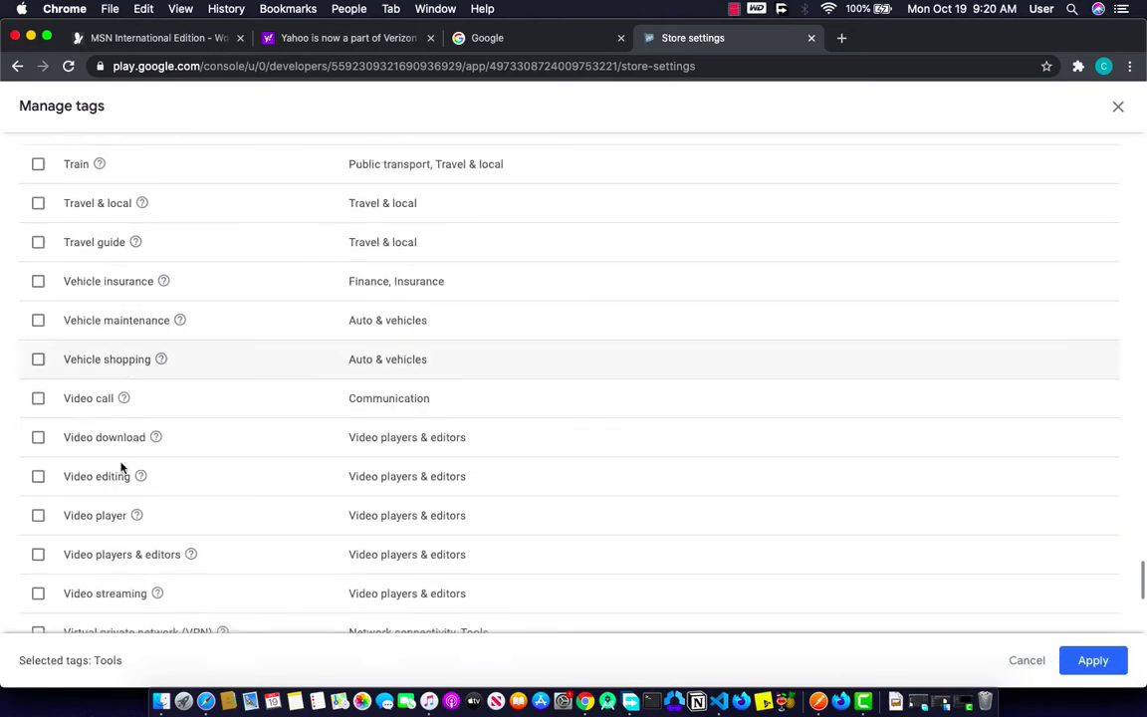
pyautogui.scroll(20, 121, 467)
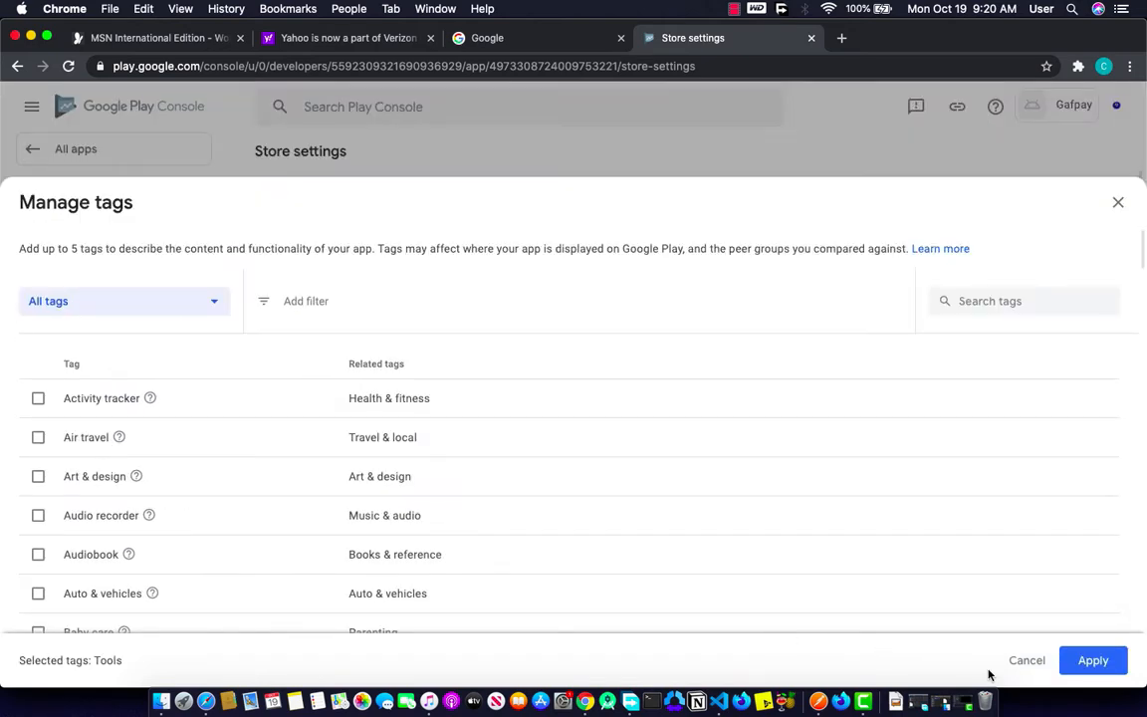
# Step: Apply the Tools tag and enter the support e-mail address in the contact details
pyautogui.click(1080, 662)
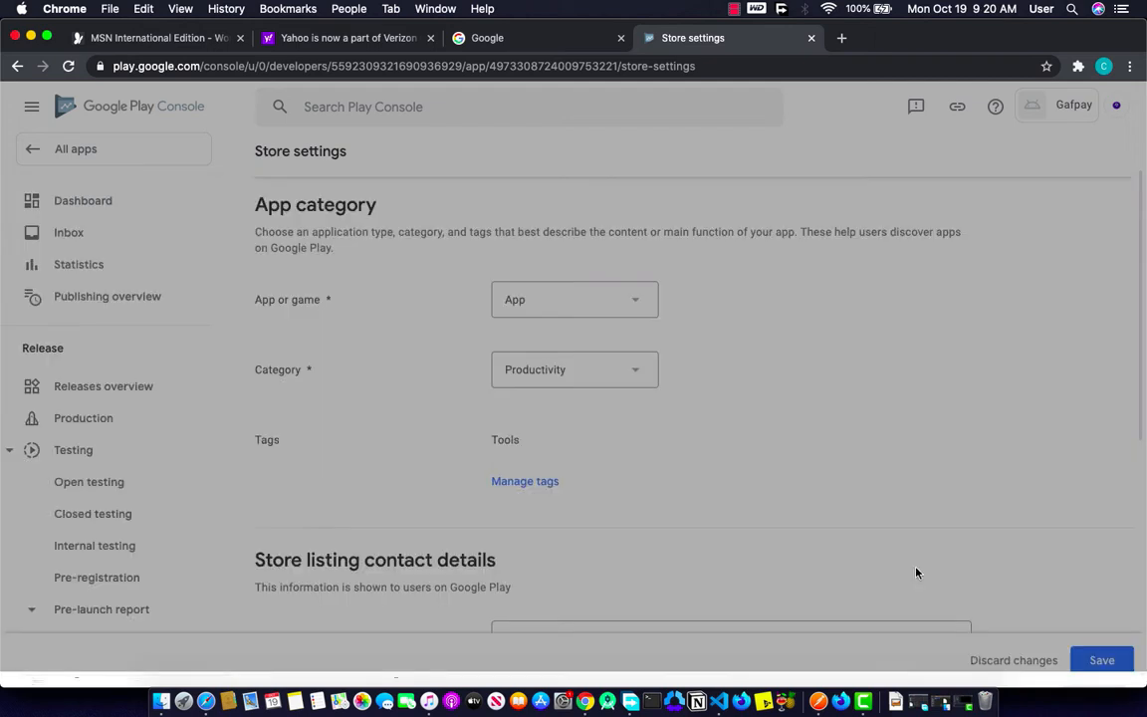
pyautogui.scroll(-3, 702, 563)
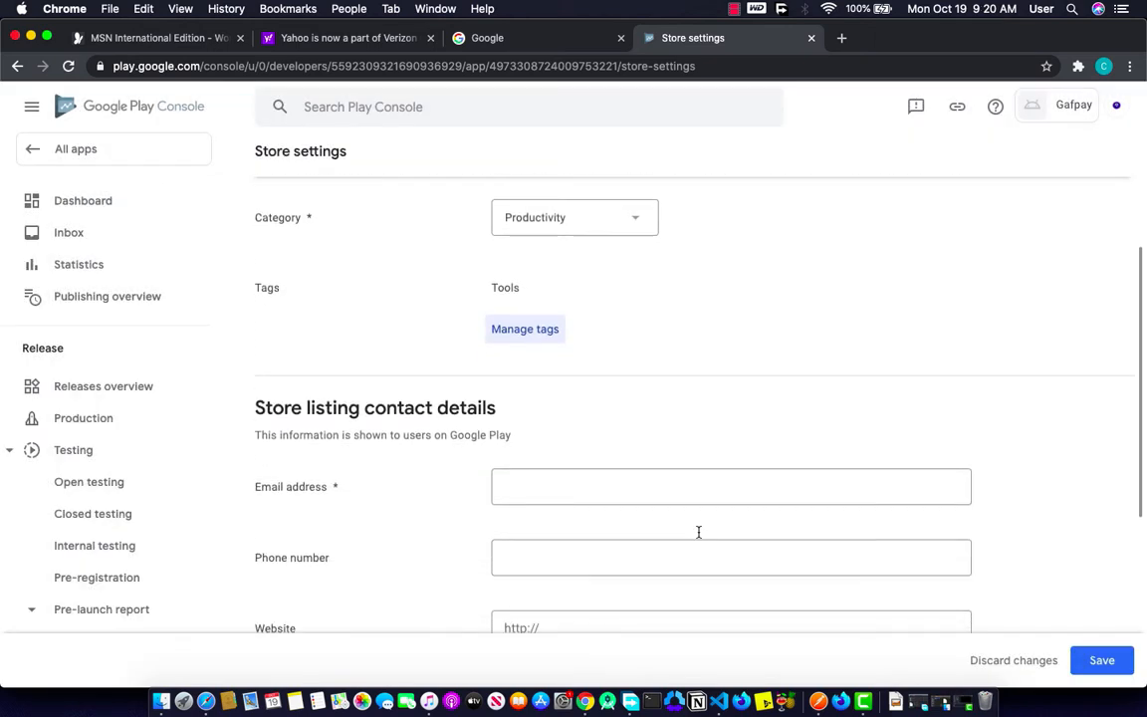
pyautogui.click(691, 488)
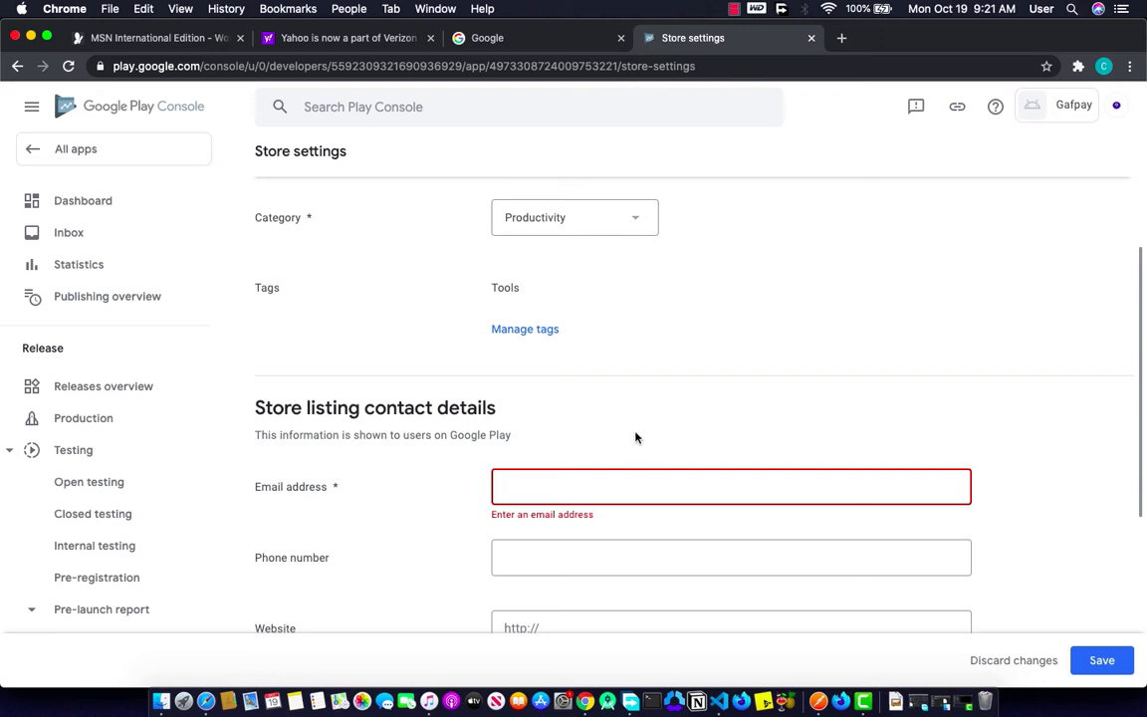
pyautogui.write('ga')
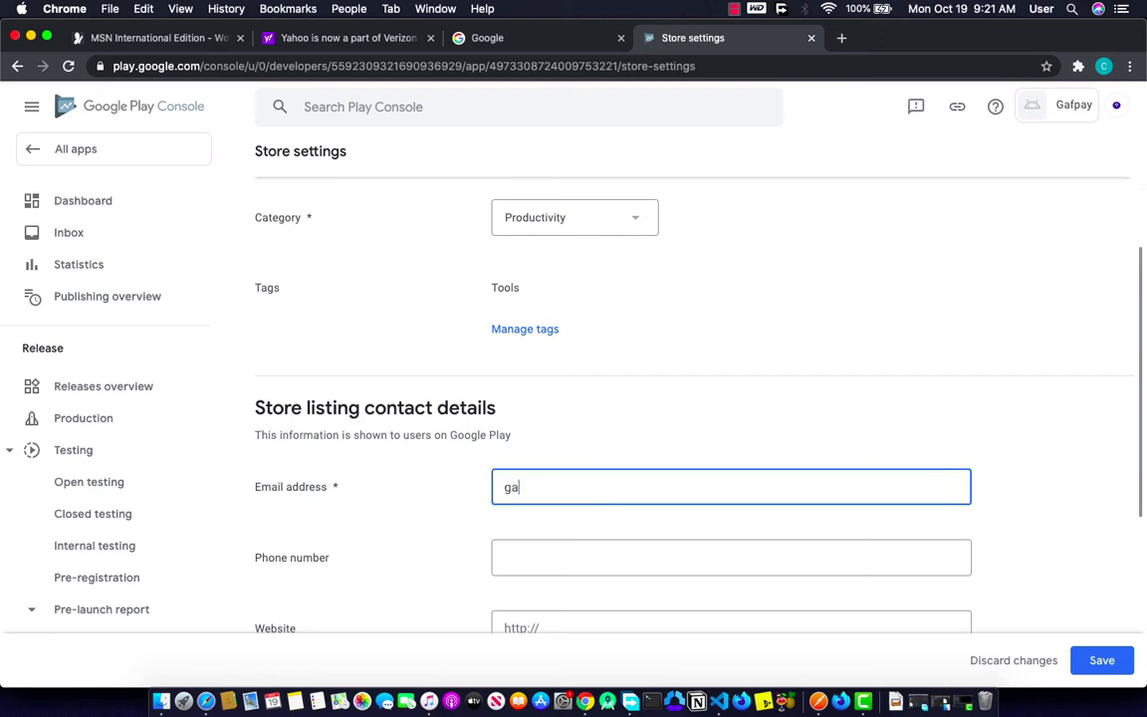
pyautogui.press('BackSpace')
pyautogui.write('support@')
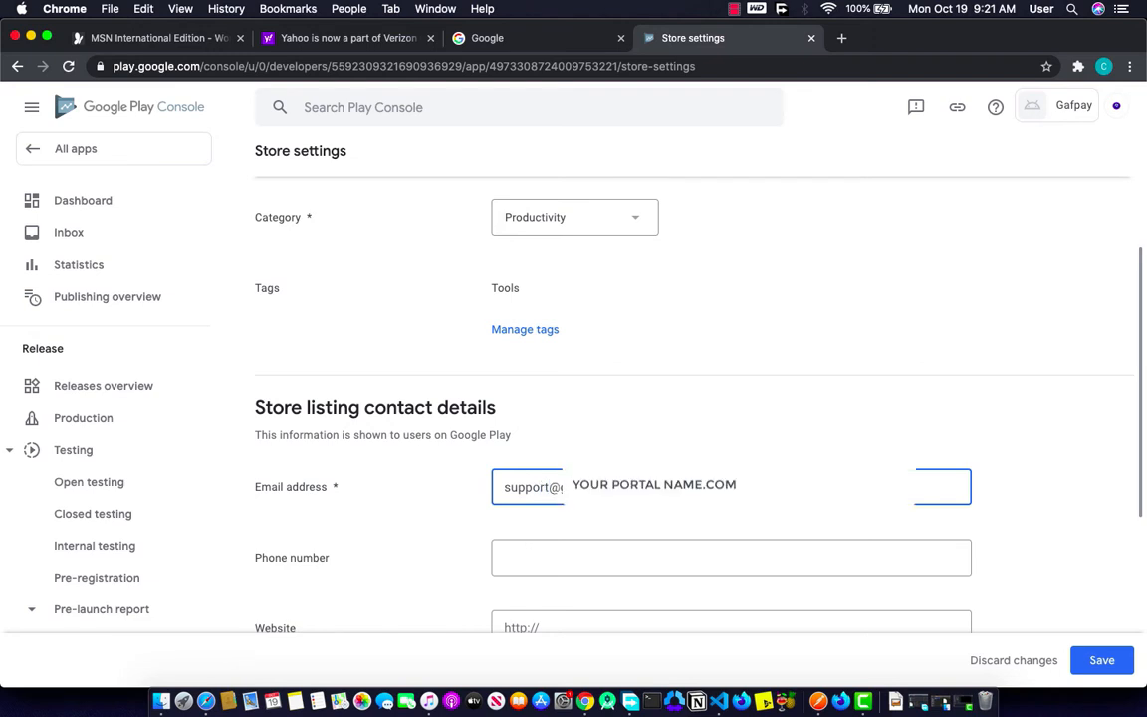
# Step: Enter the app's website address and save the store settings
pyautogui.scroll(-2, 628, 548)
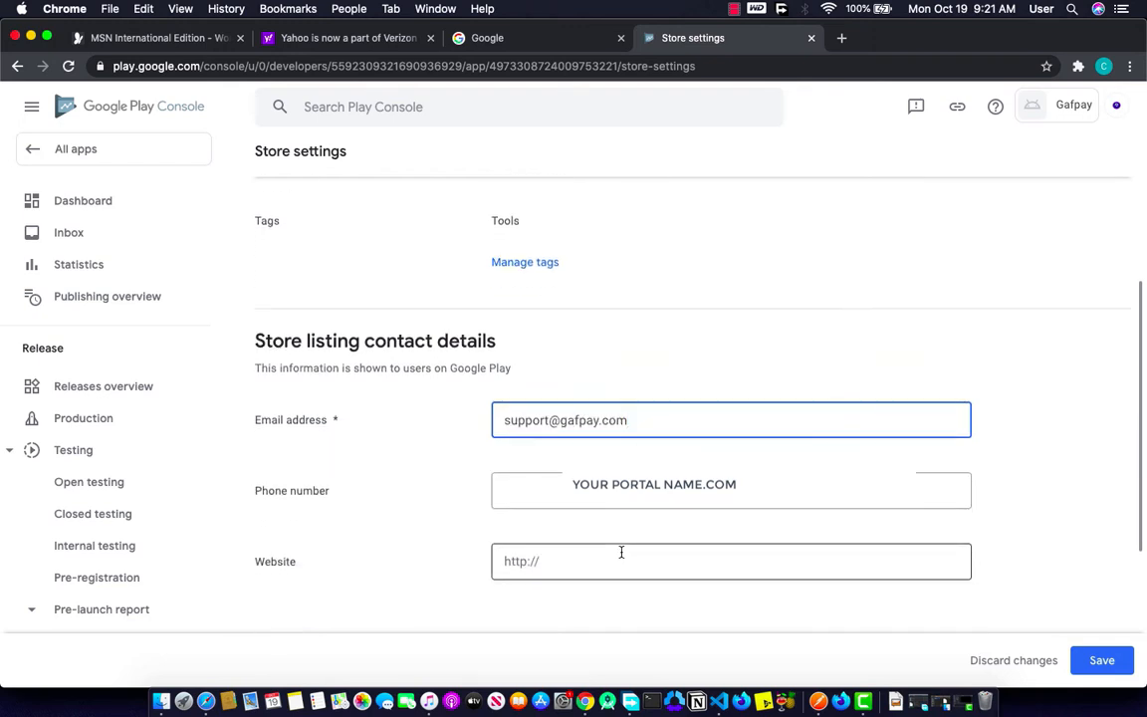
pyautogui.scroll(-2, 588, 484)
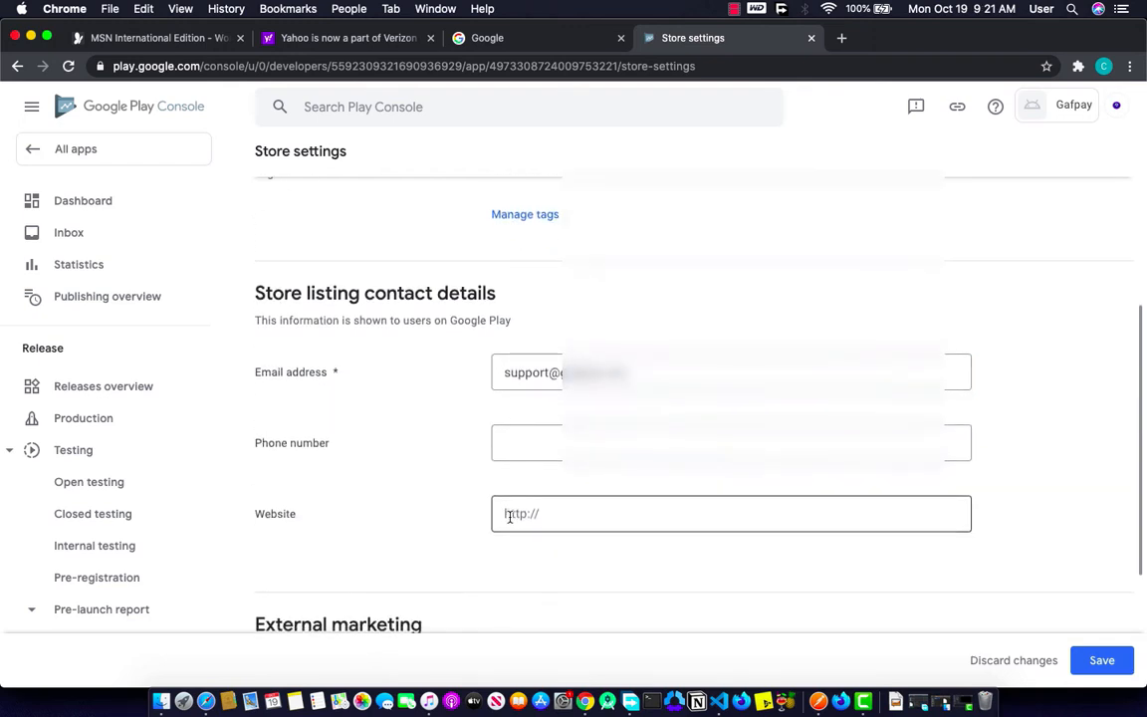
pyautogui.click(558, 497)
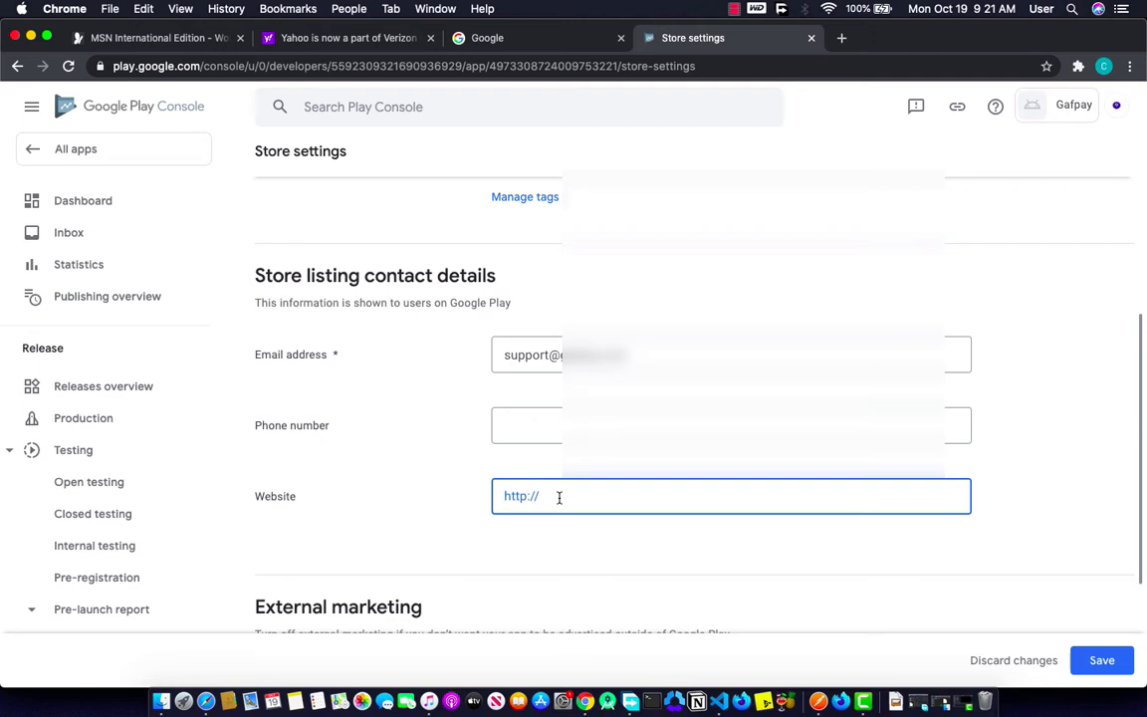
pyautogui.write('https://www.')
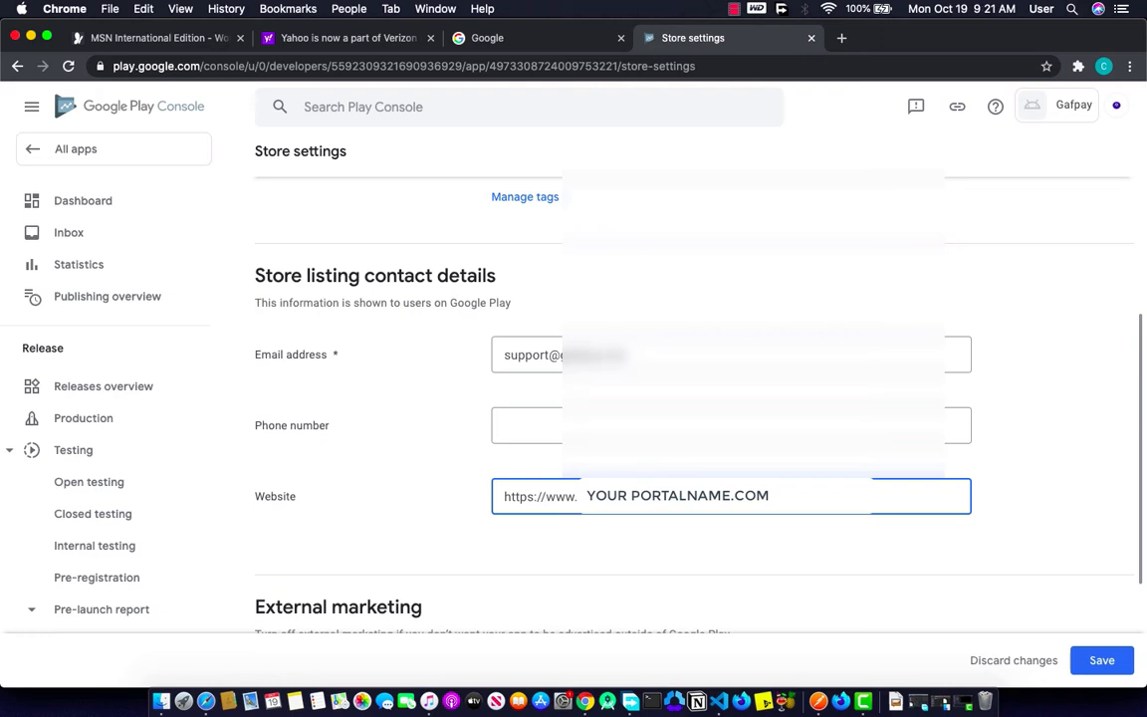
pyautogui.scroll(-4, 435, 558)
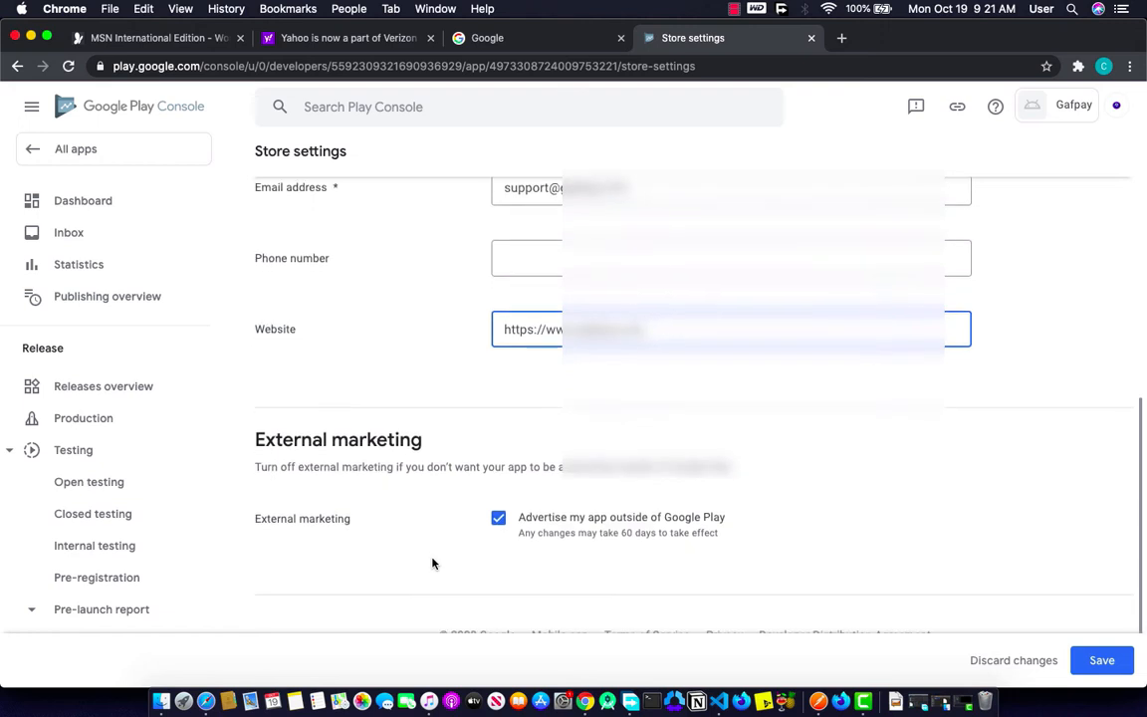
pyautogui.click(1098, 659)
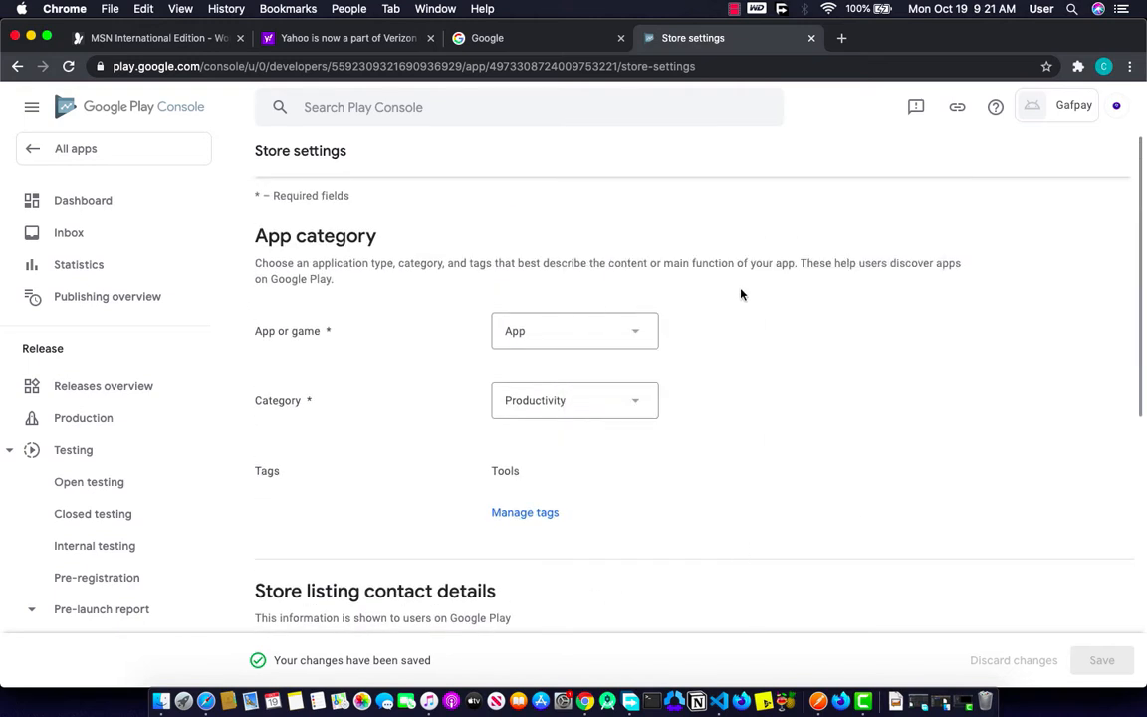
# Step: Go from the app dashboard to Gafpay's main store listing
pyautogui.click(112, 200)
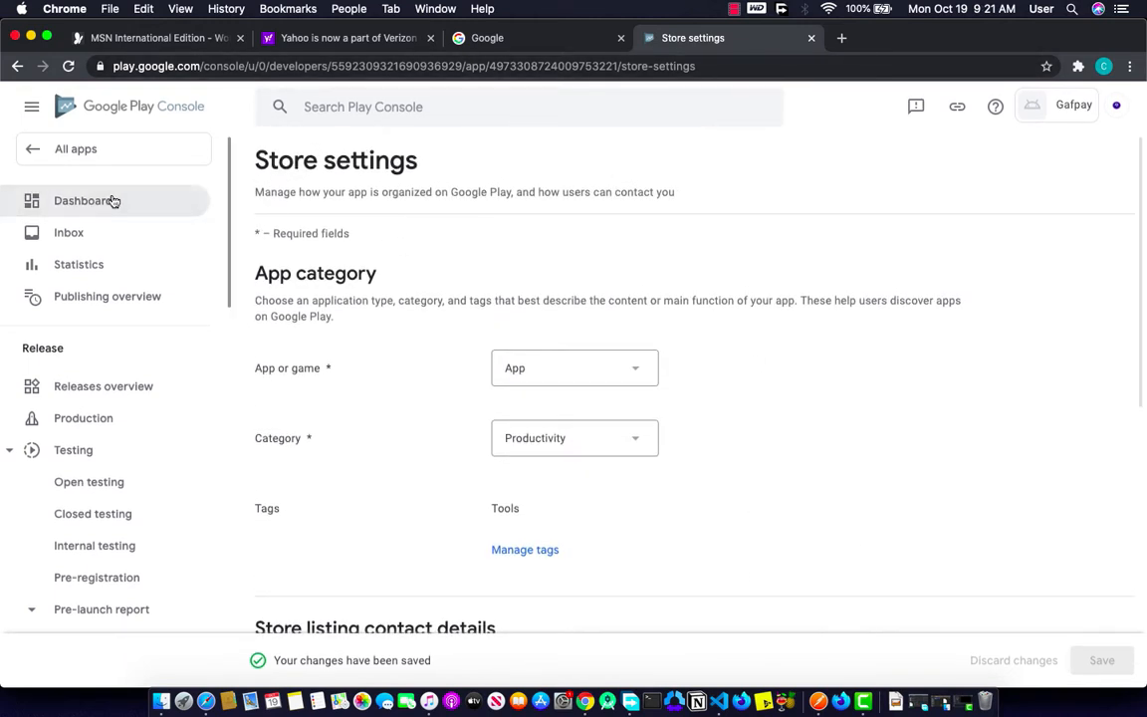
pyautogui.scroll(-5, 624, 496)
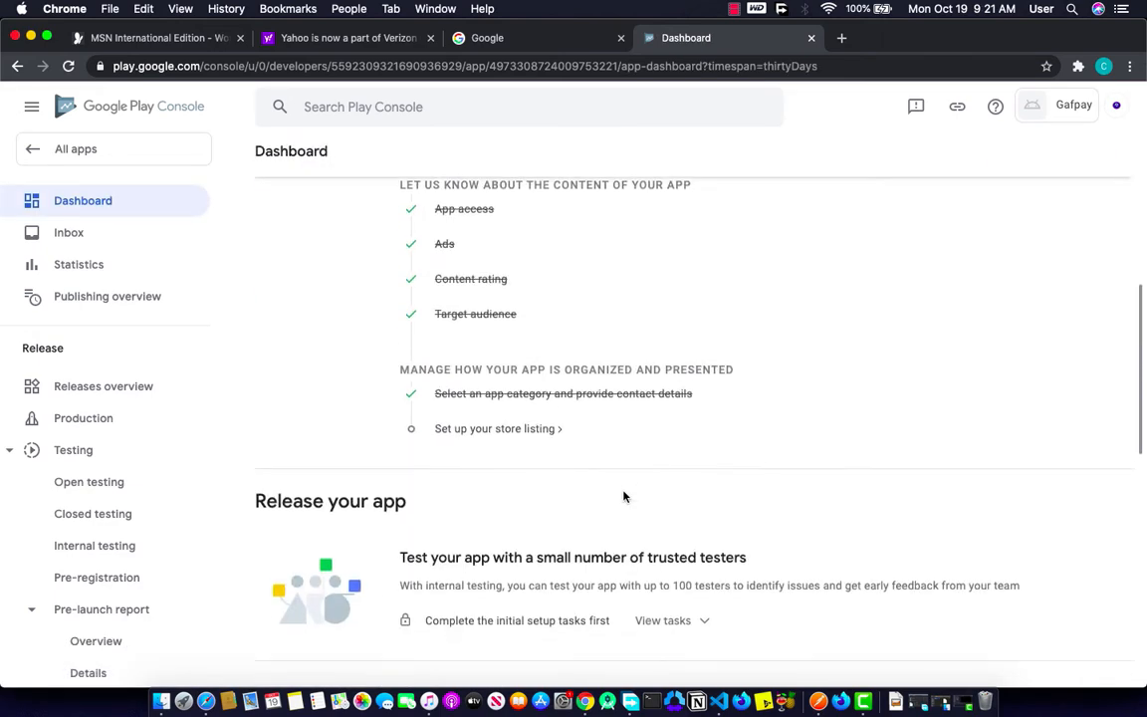
pyautogui.click(534, 431)
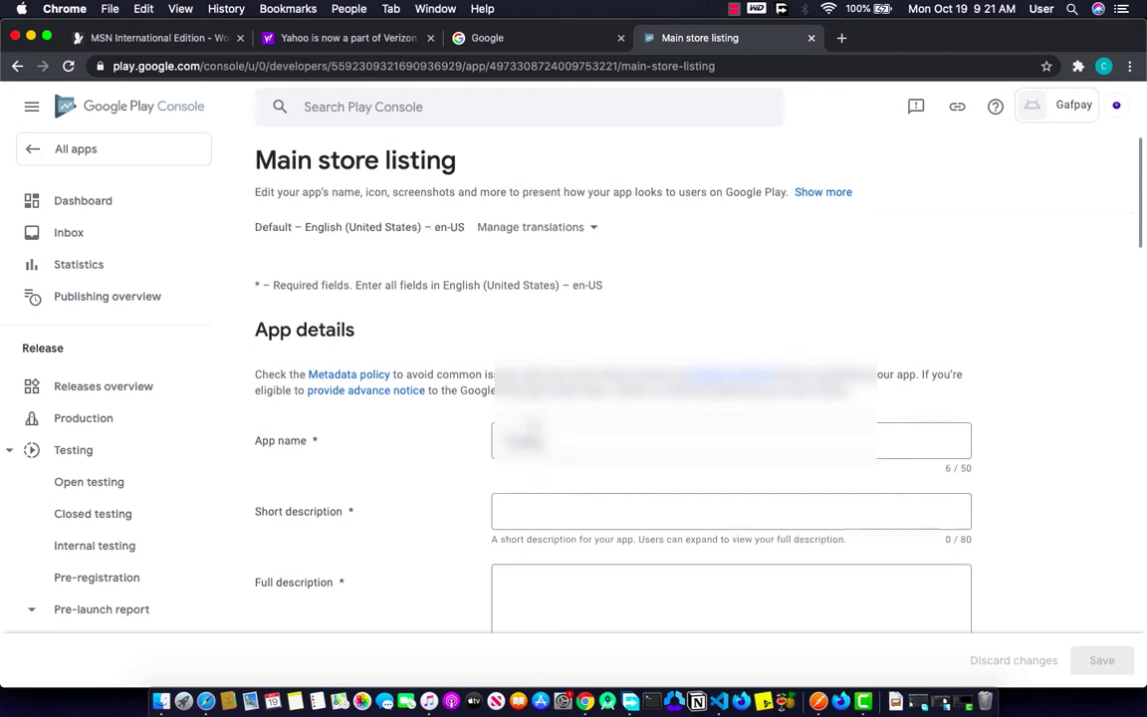
pyautogui.scroll(-1, 535, 431)
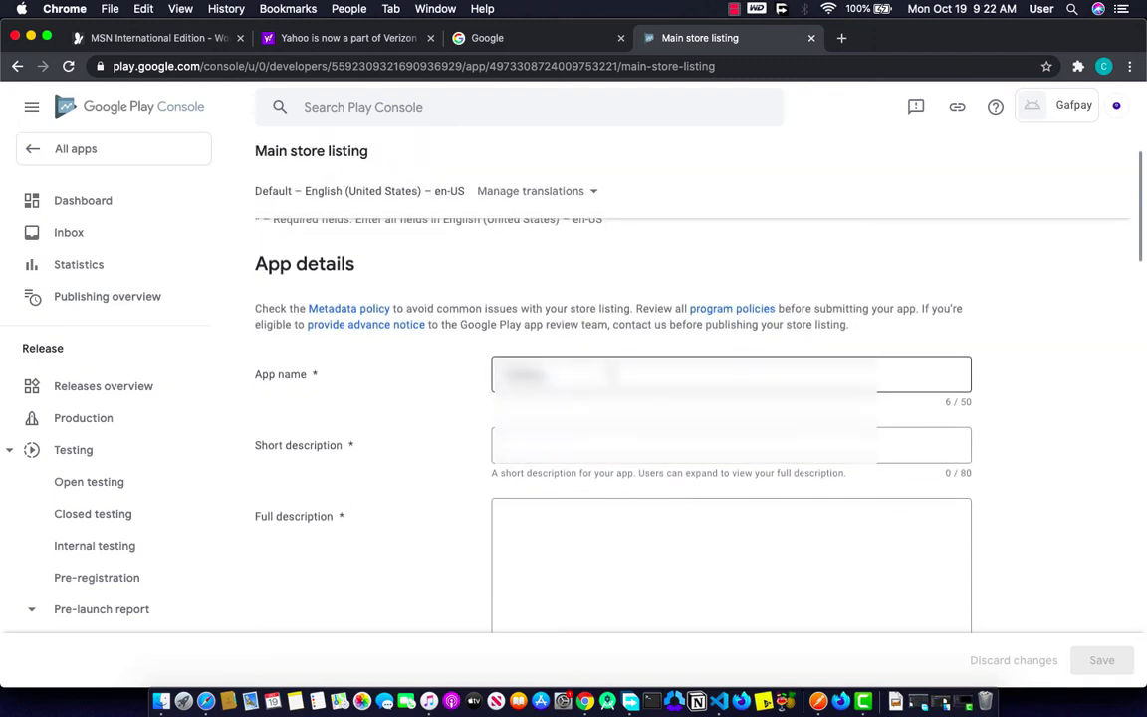
# Step: Paste the prepared short description into the Short description field
pyautogui.click(587, 442)
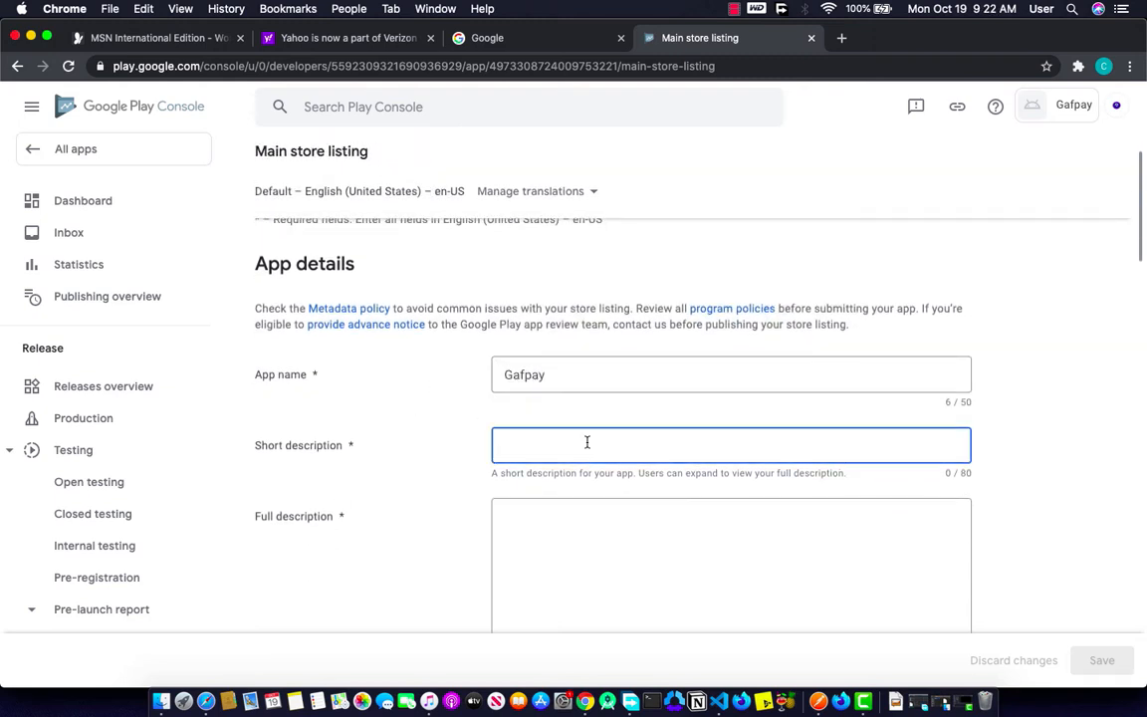
pyautogui.write('A simpl')
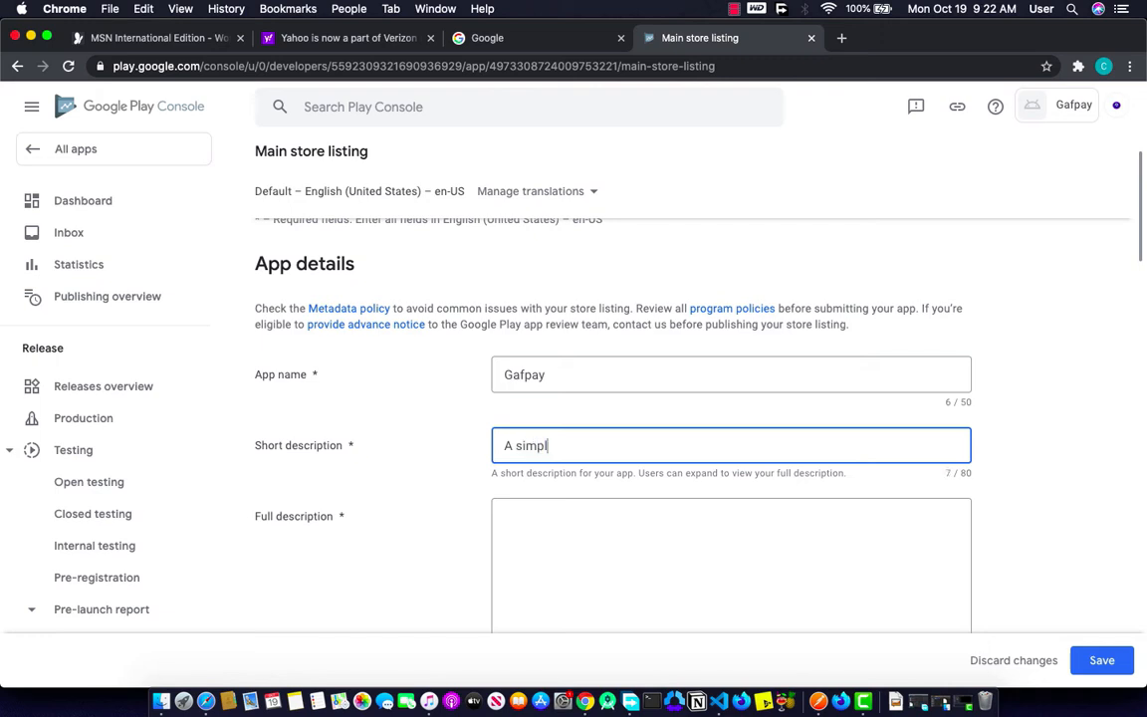
pyautogui.press('BackSpace')
pyautogui.press('BackSpace')
pyautogui.press('BackSpace')
pyautogui.press('BackSpace')
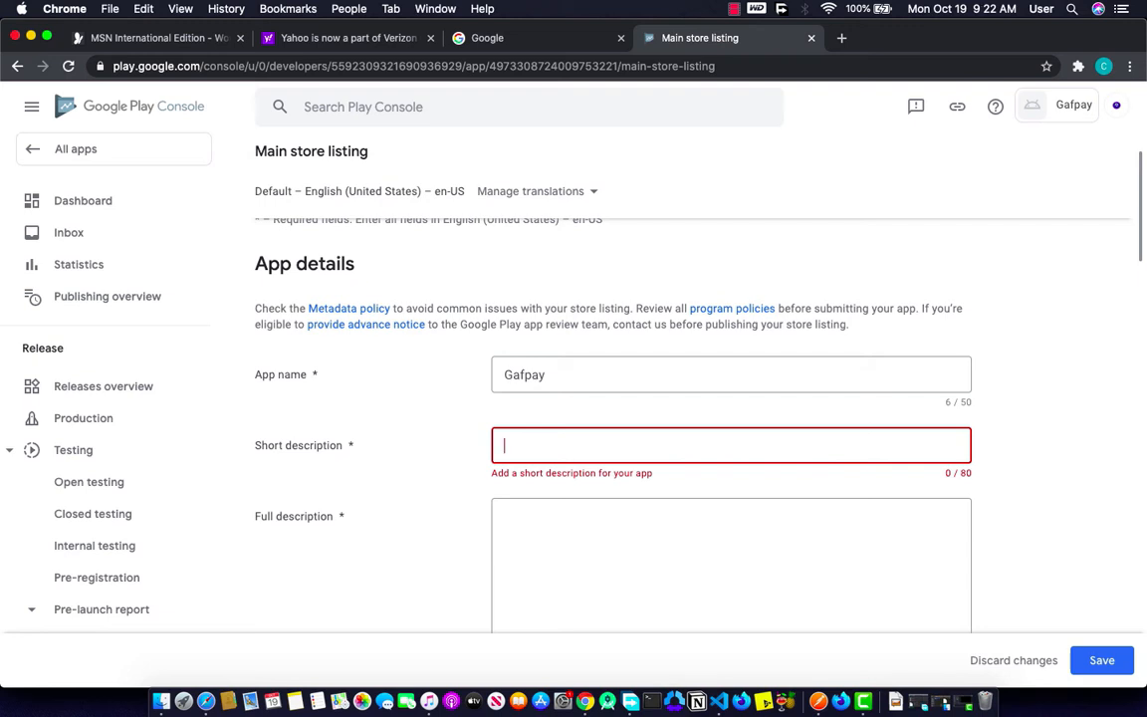
pyautogui.write('Best app to purchase Airtime Data Paybills And more .')
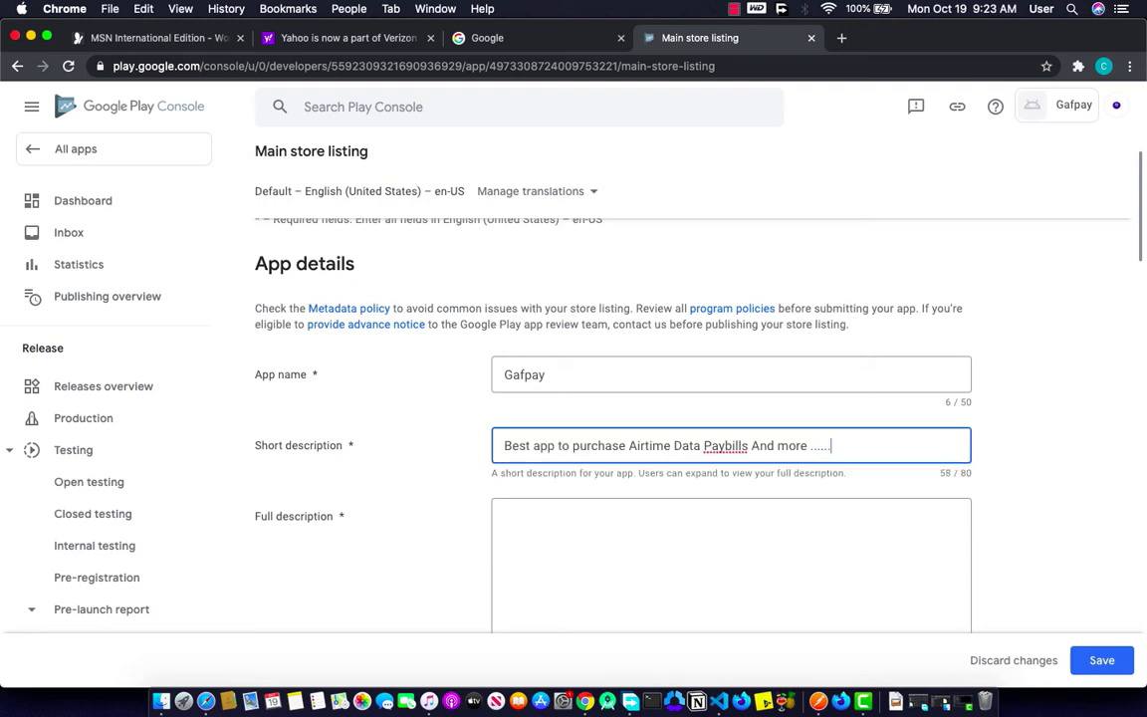
pyautogui.press('super+a')
pyautogui.press('super+c')
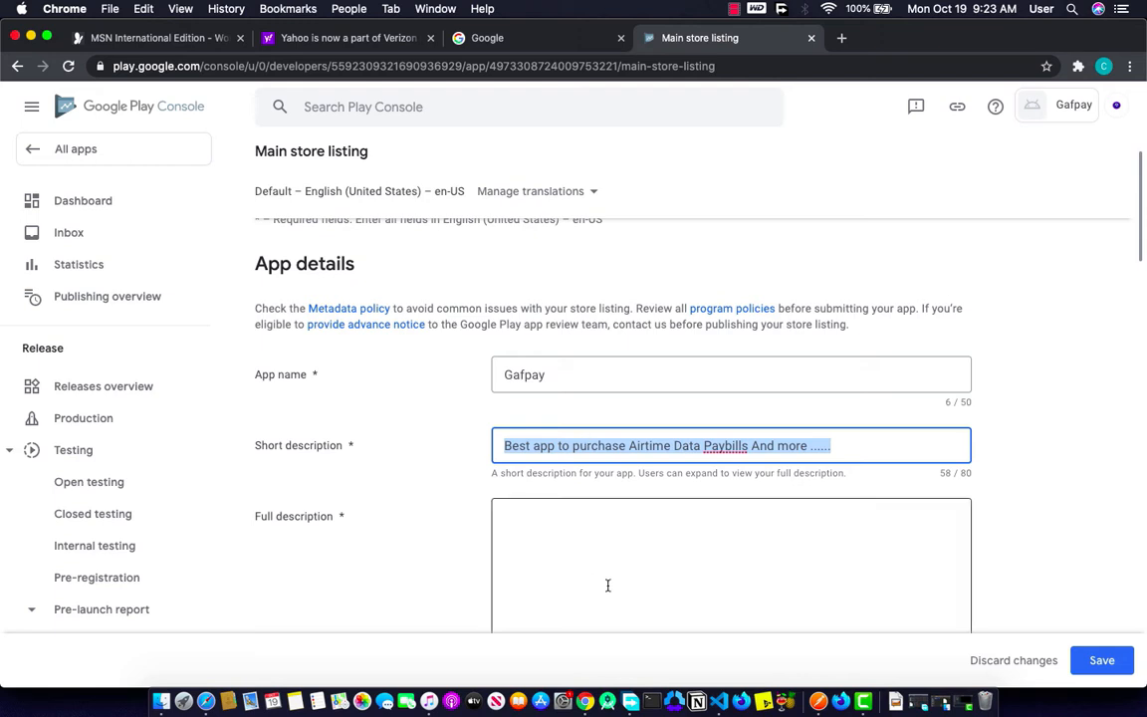
# Step: Paste the description text into the Full description field
pyautogui.scroll(-3, 610, 581)
pyautogui.click(557, 381)
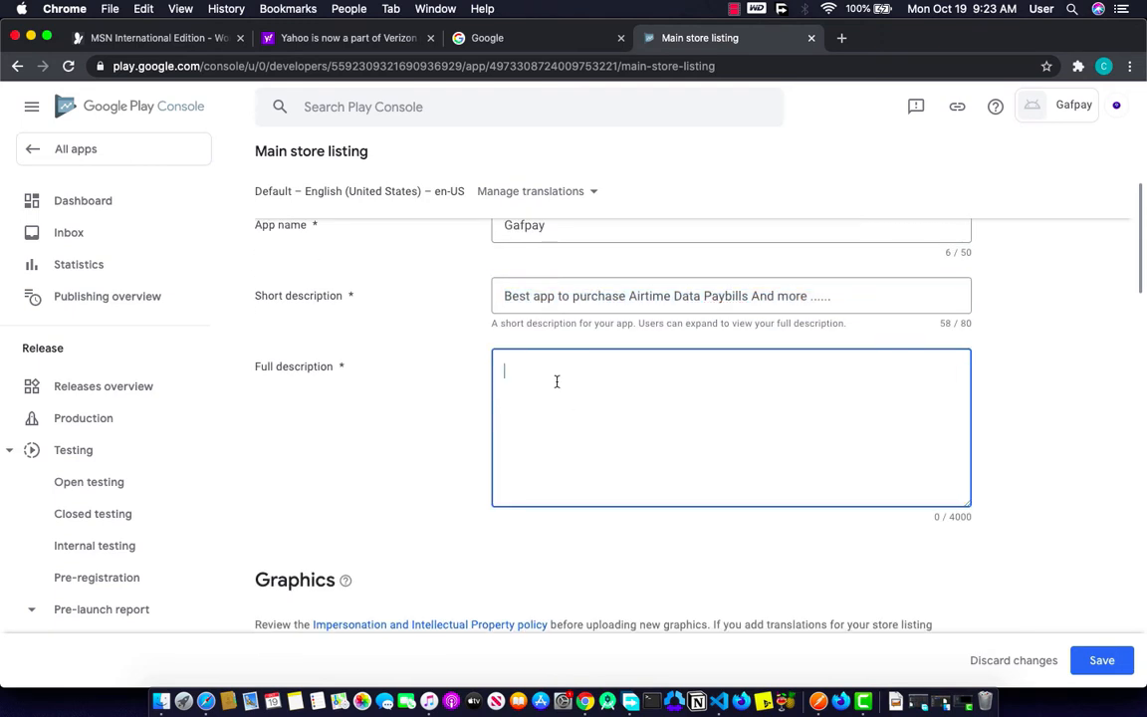
pyautogui.press('super+v')
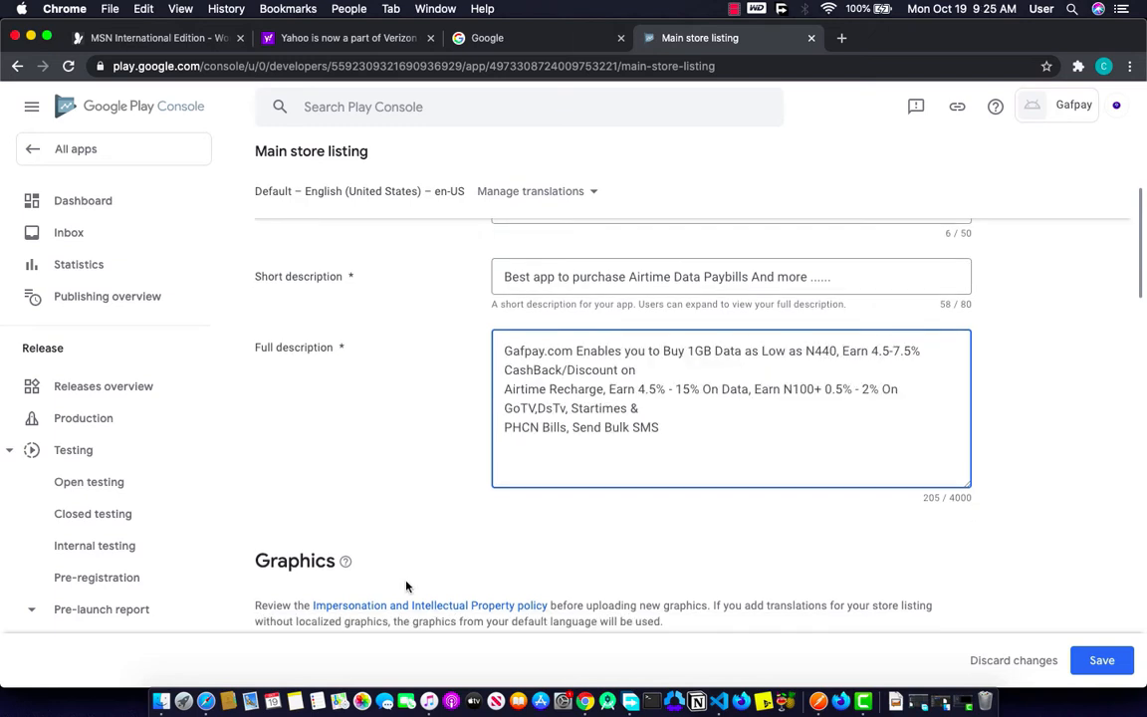
pyautogui.scroll(-1, 407, 587)
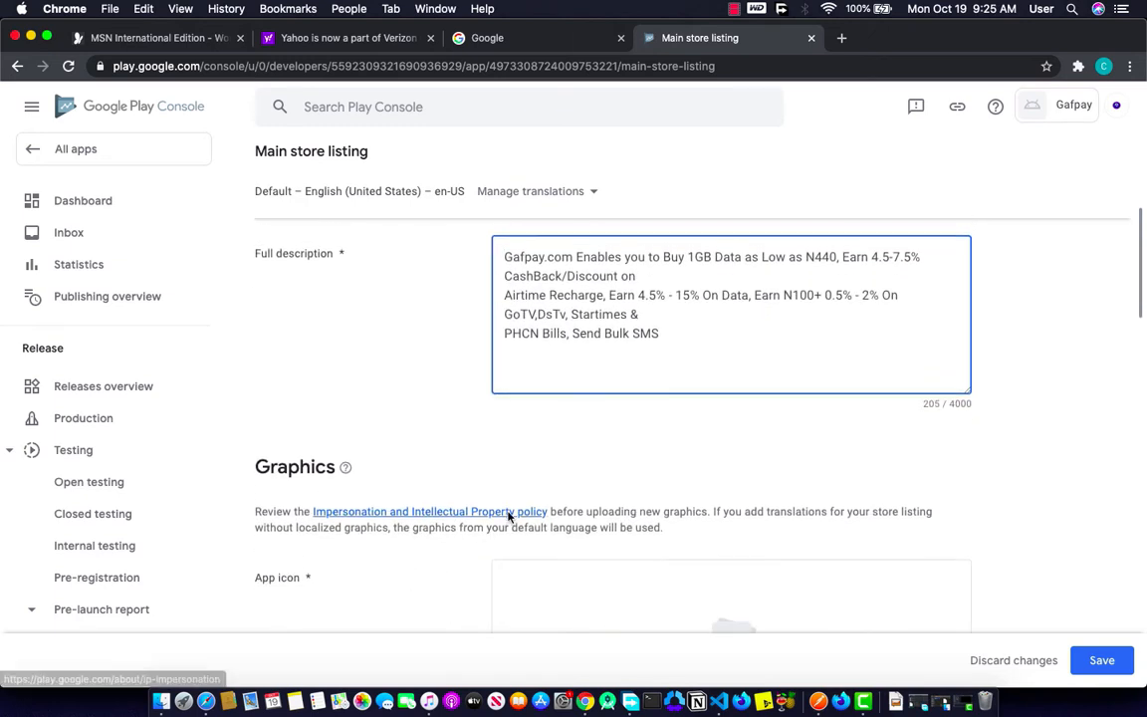
pyautogui.scroll(-2, 507, 516)
# Step: Upload the GafPay logo JPG as the app icon; it's rejected for not being 512 × 512 px
pyautogui.click(714, 525)
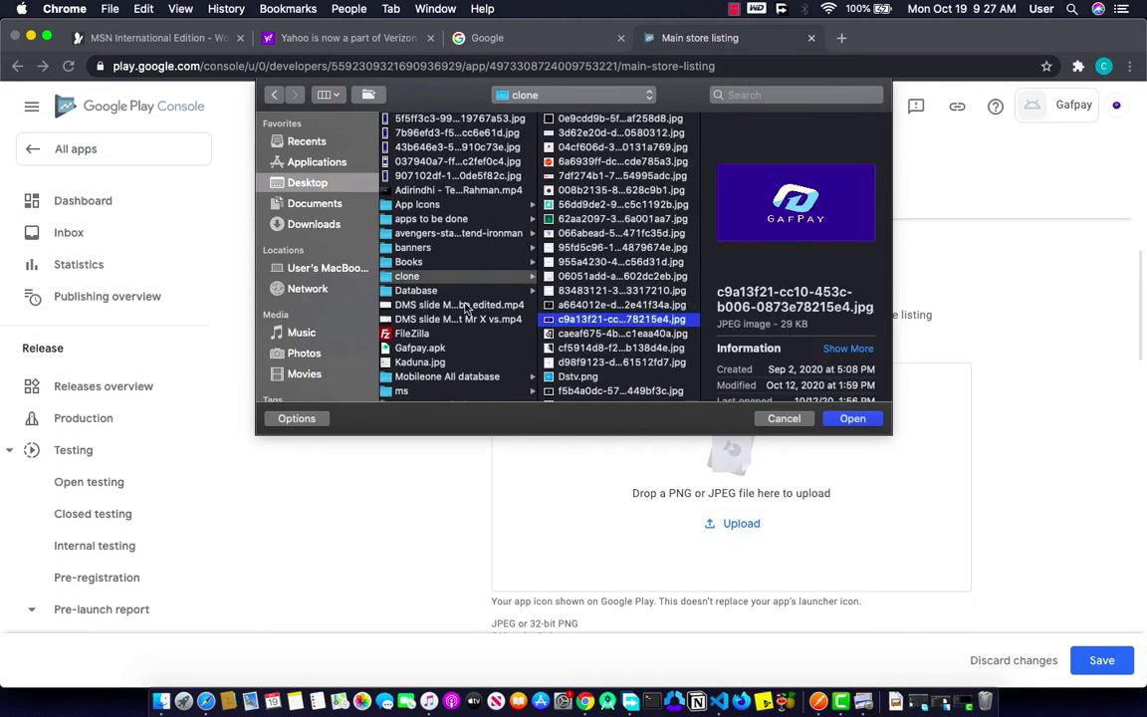
pyautogui.click(832, 420)
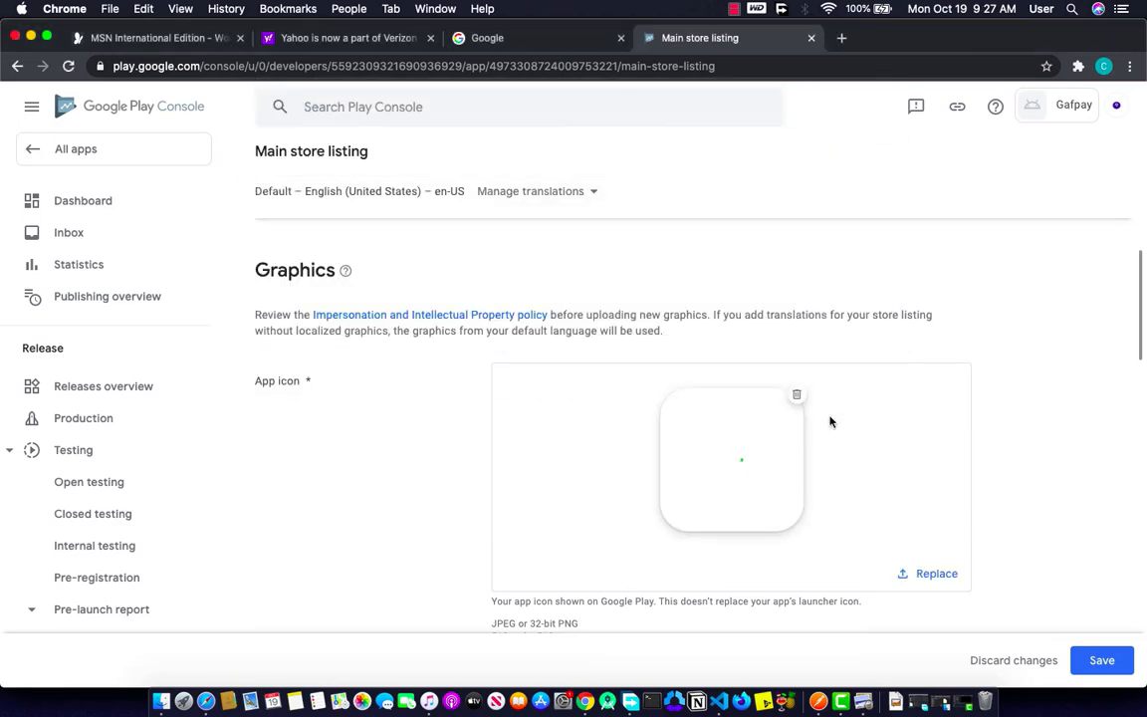
pyautogui.scroll(-2, 831, 420)
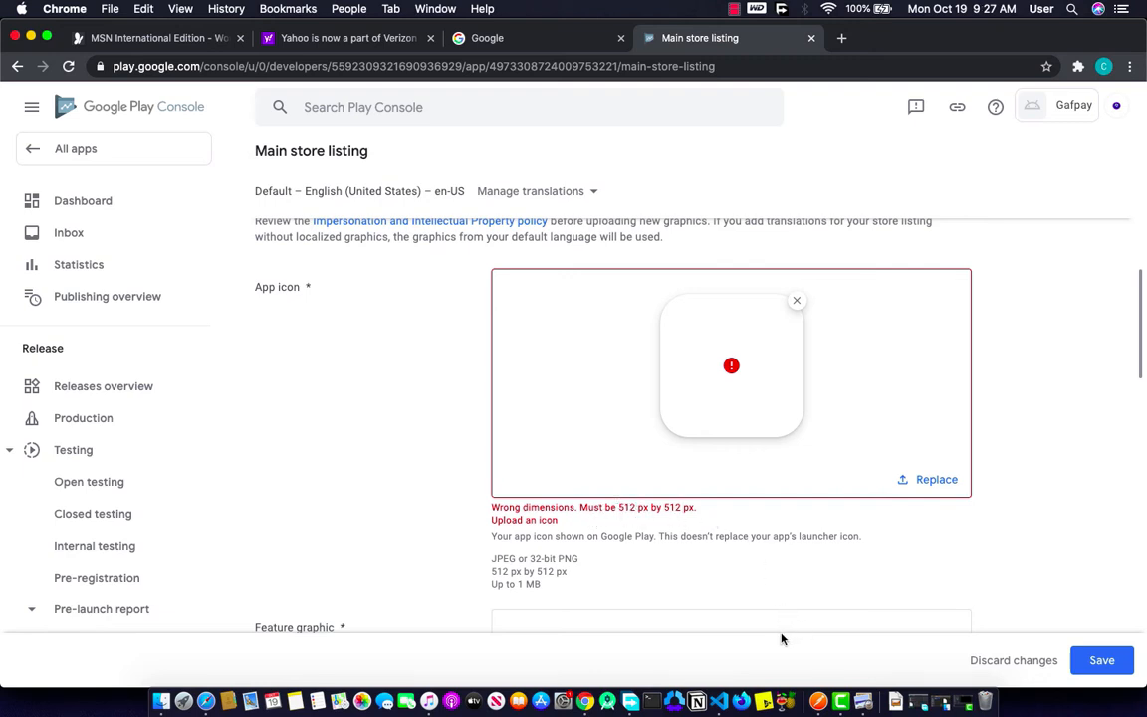
# Step: Resize the GafPay logo in Preview to 512 × 512 pixels with Scale proportionally unchecked
pyautogui.click(863, 701)
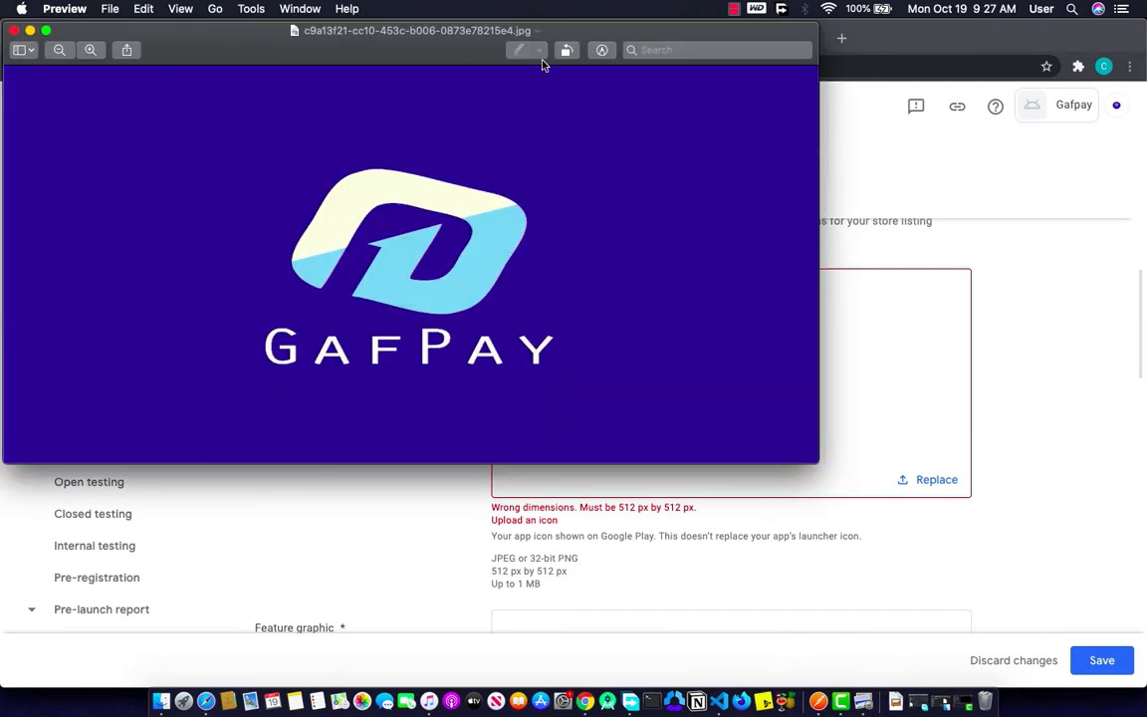
pyautogui.click(602, 50)
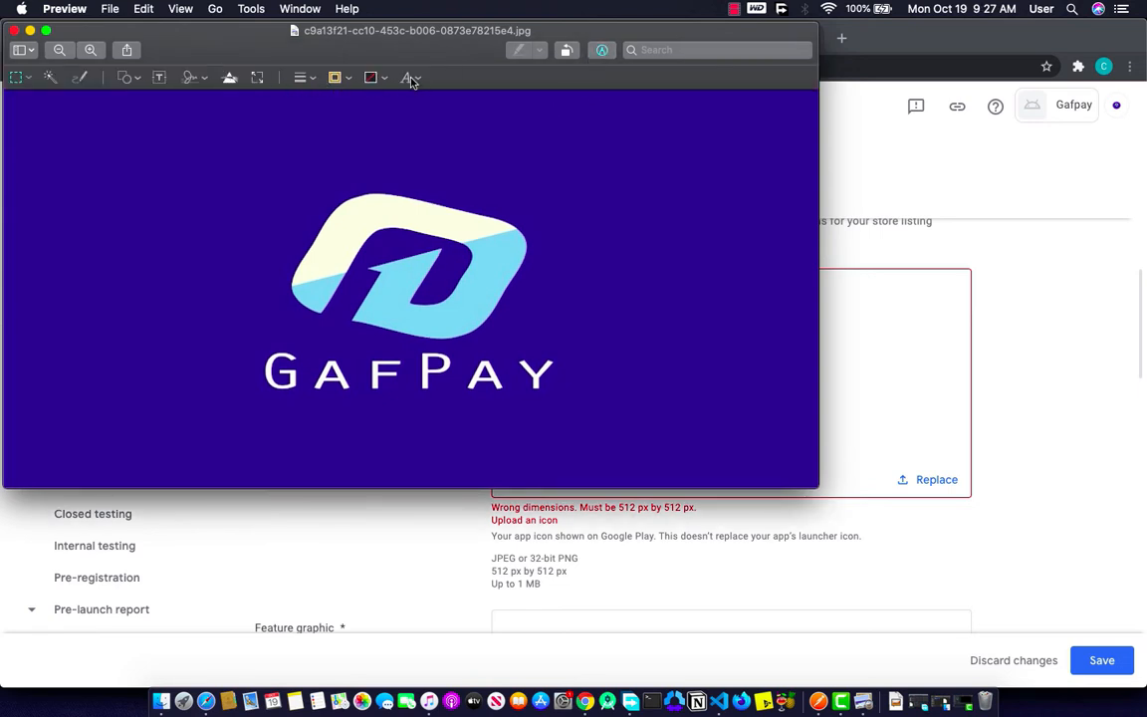
pyautogui.click(257, 77)
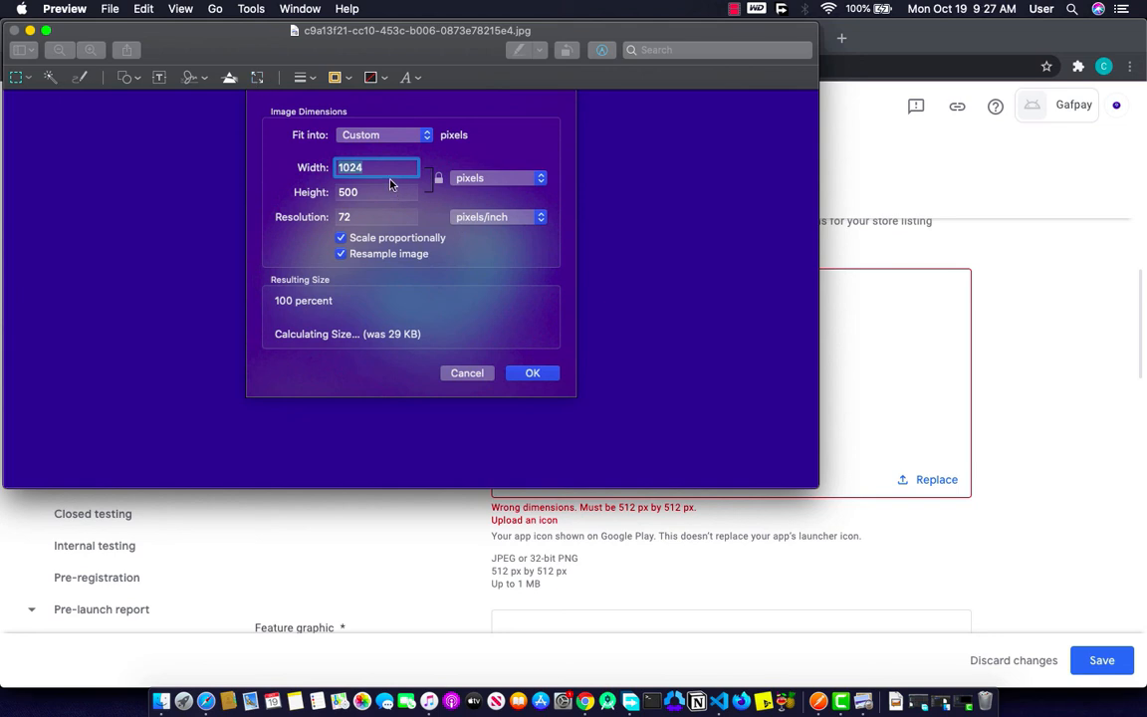
pyautogui.press('BackSpace')
pyautogui.click(438, 179)
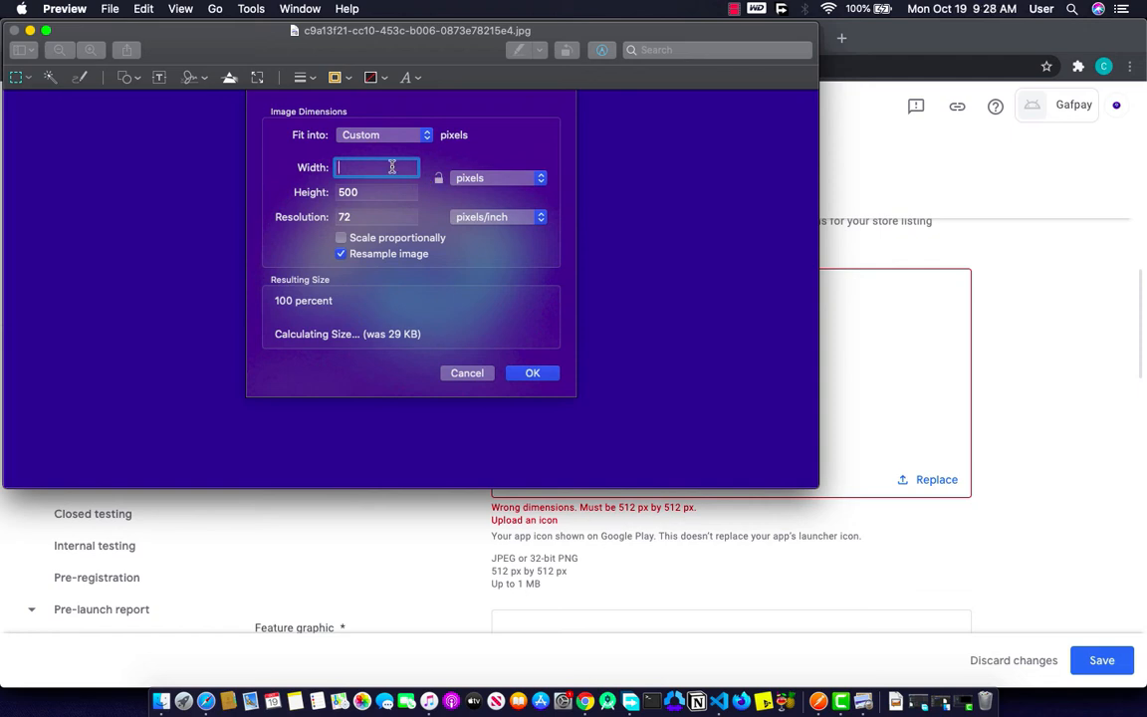
pyautogui.write('512')
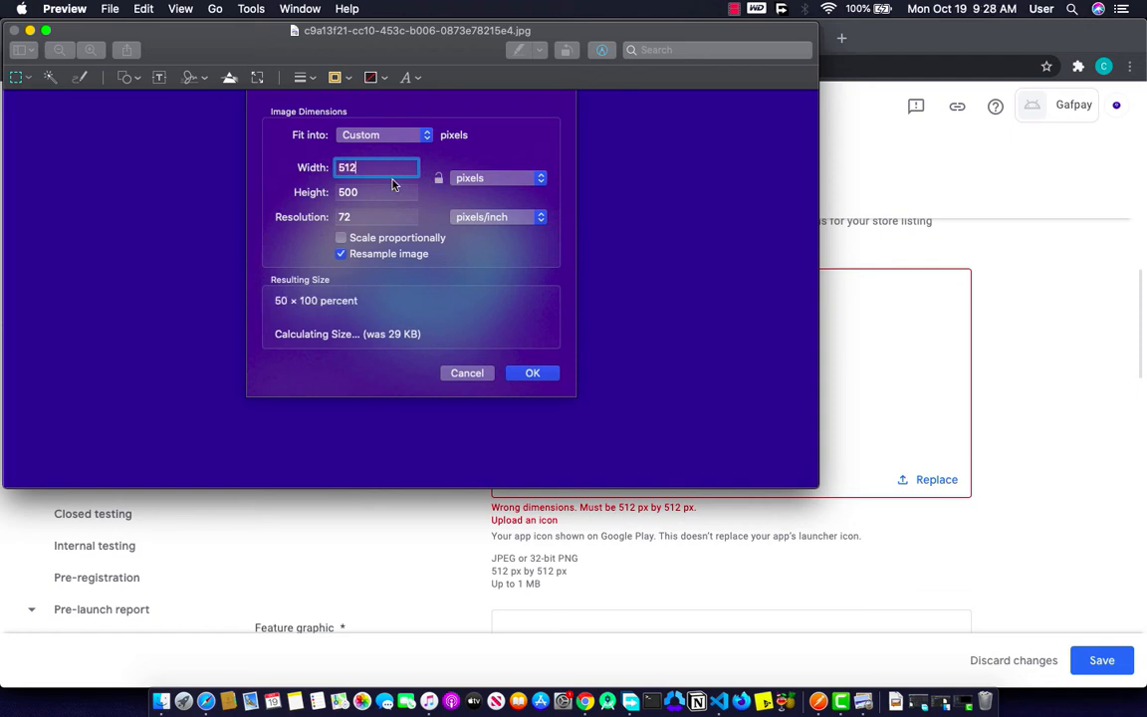
pyautogui.click(383, 190)
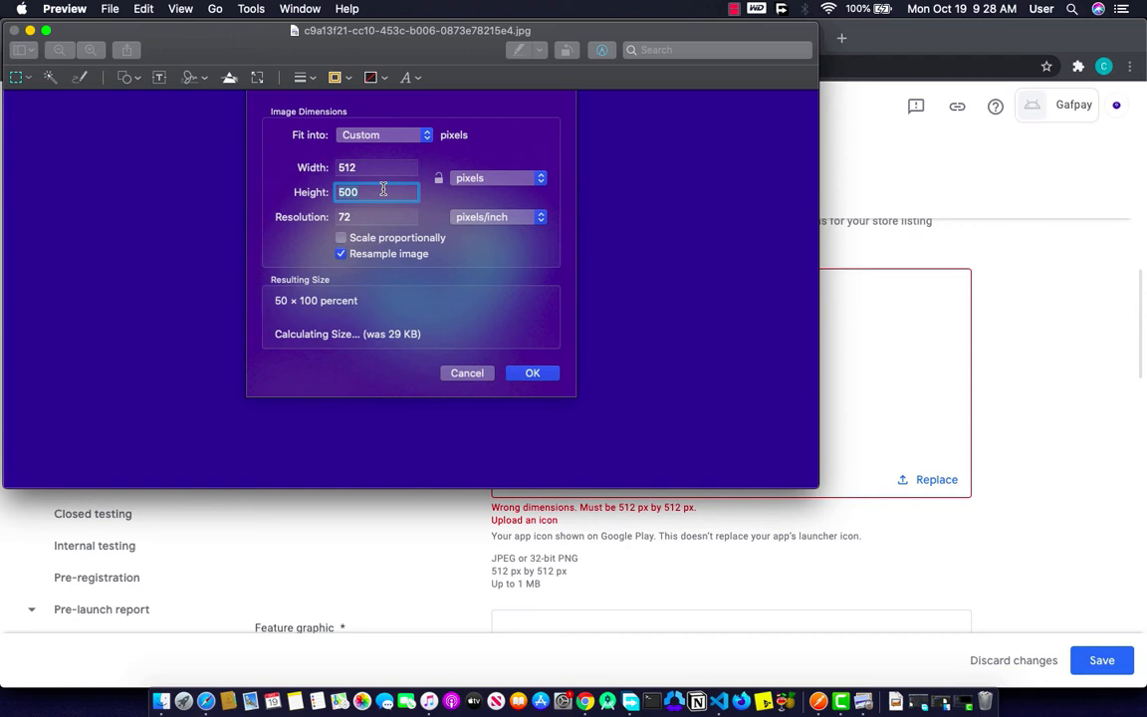
pyautogui.write('512')
pyautogui.click(517, 188)
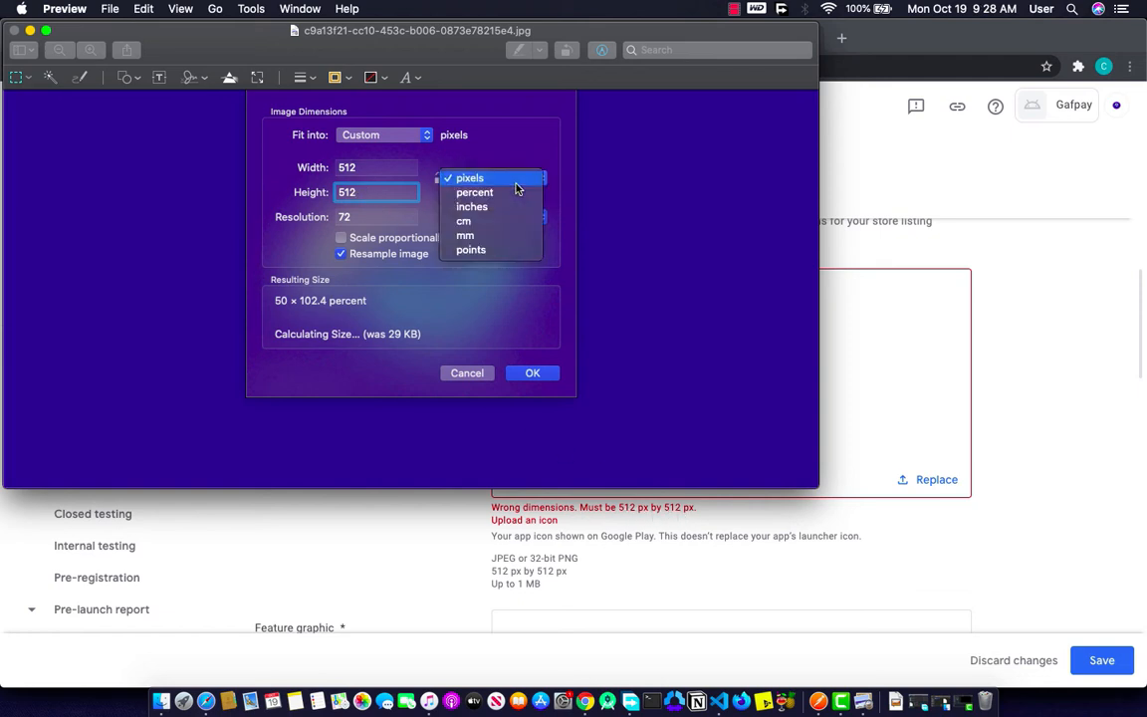
pyautogui.click(499, 181)
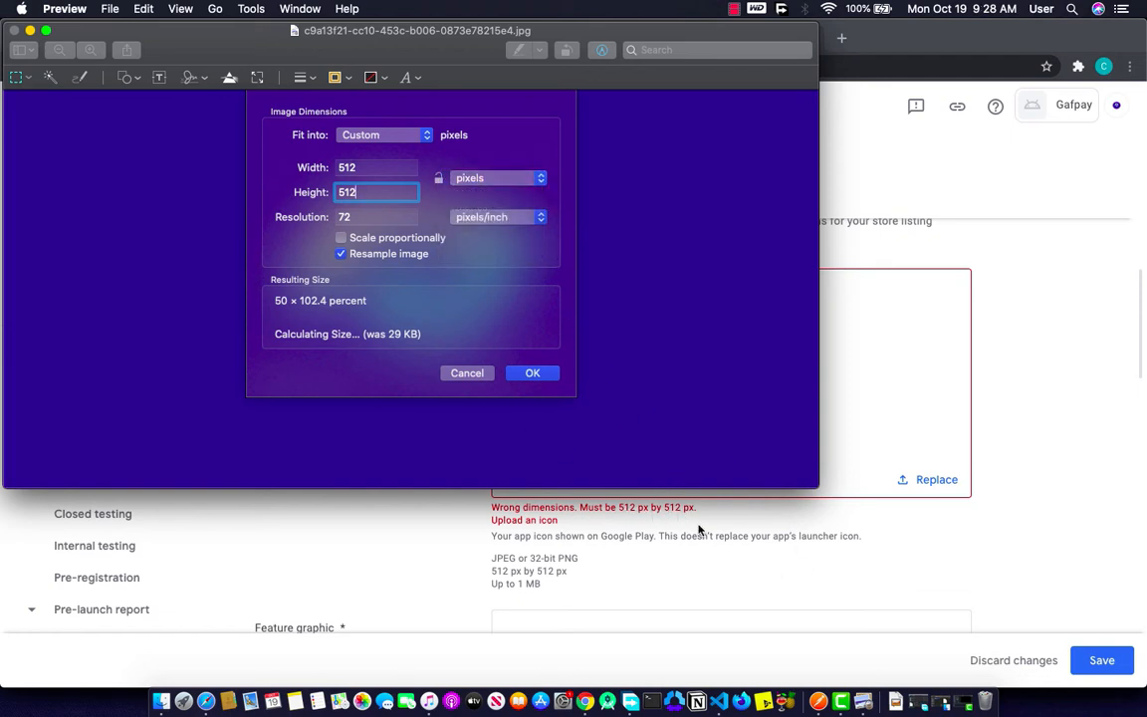
pyautogui.click(538, 374)
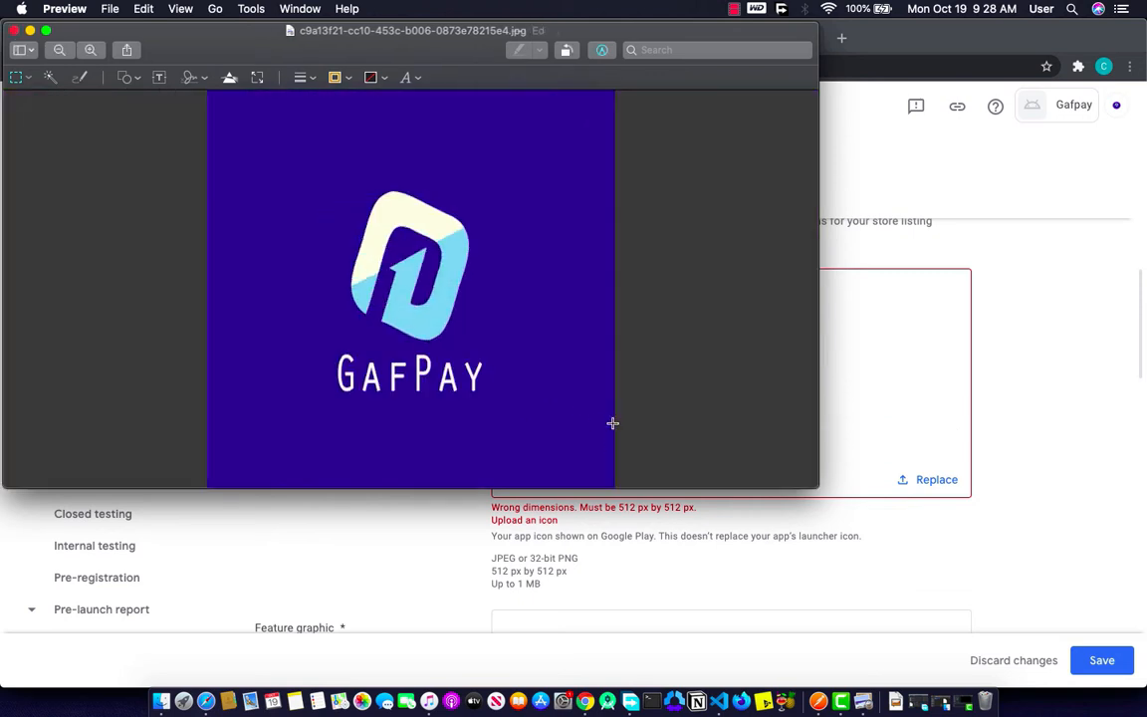
pyautogui.click(891, 448)
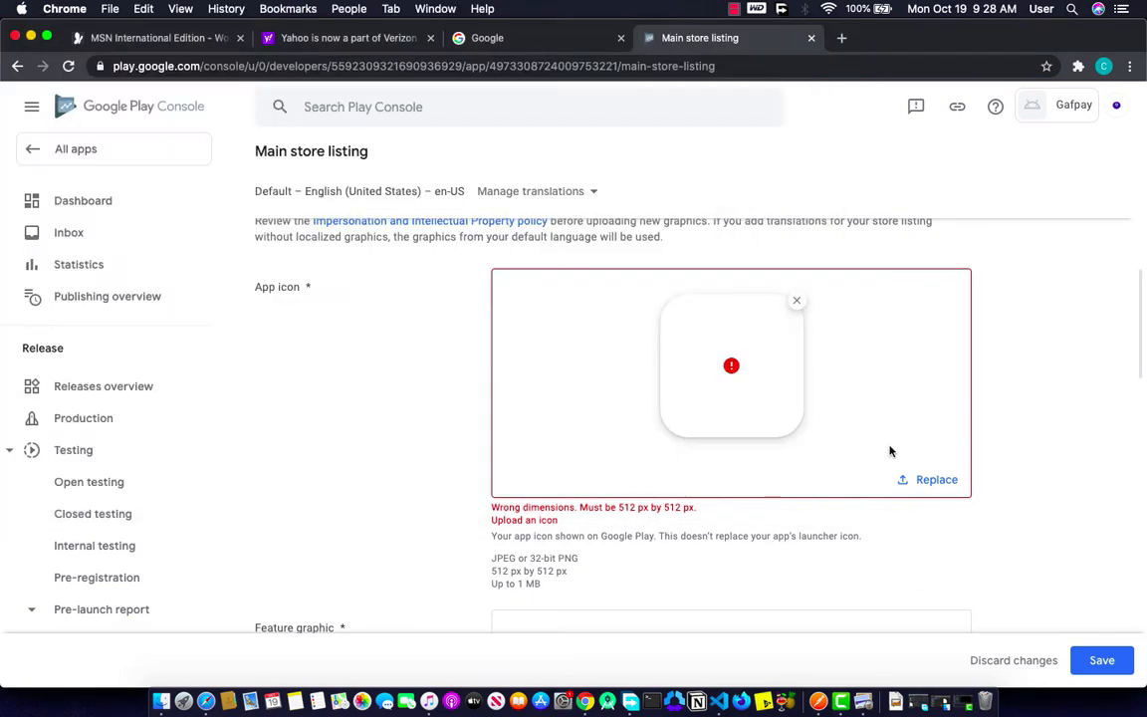
# Step: Replace the app icon with the resized 512 × 512 GafPay logo image
pyautogui.click(922, 479)
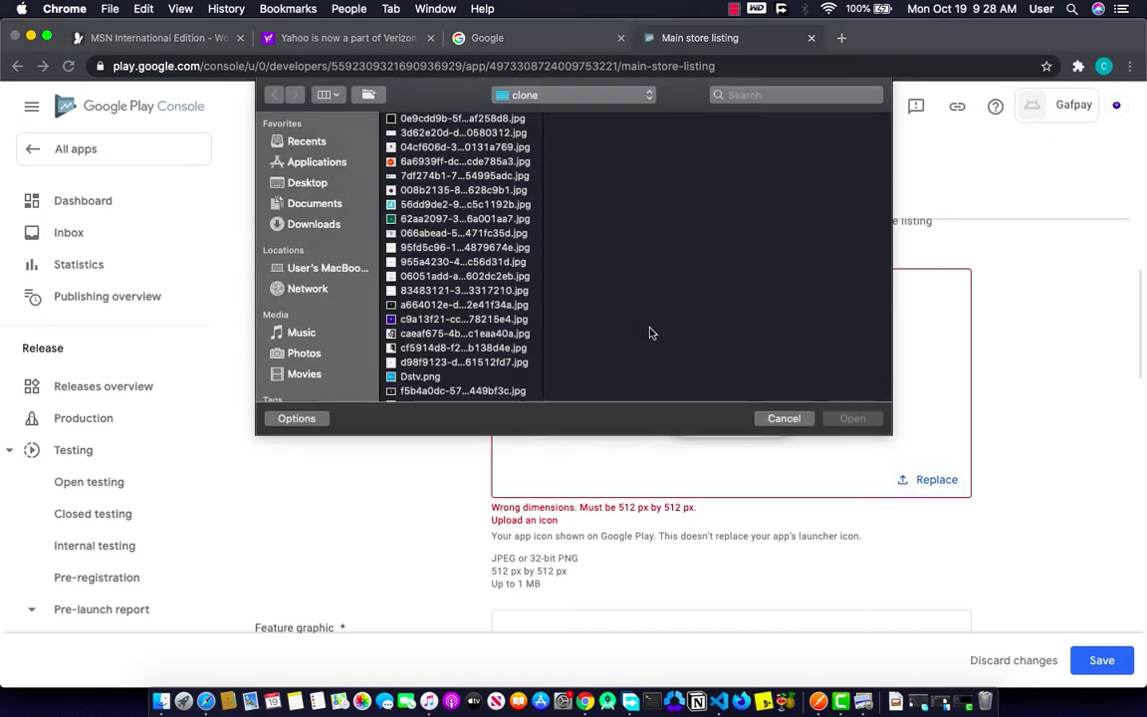
pyautogui.click(409, 318)
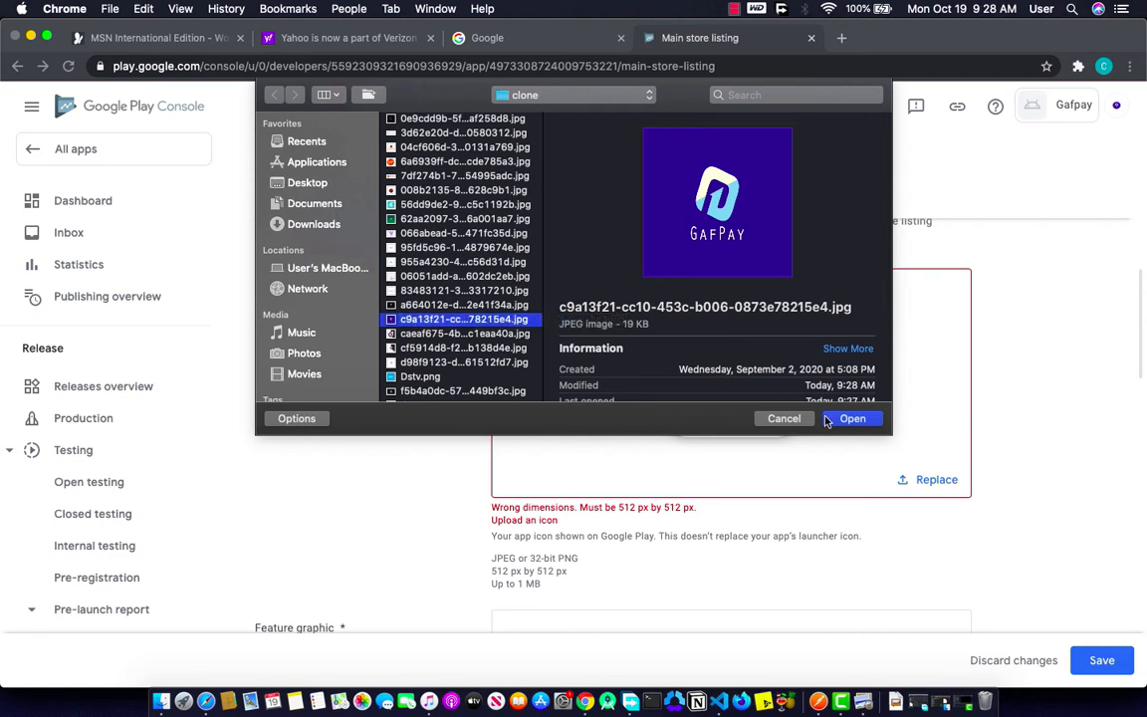
pyautogui.click(851, 418)
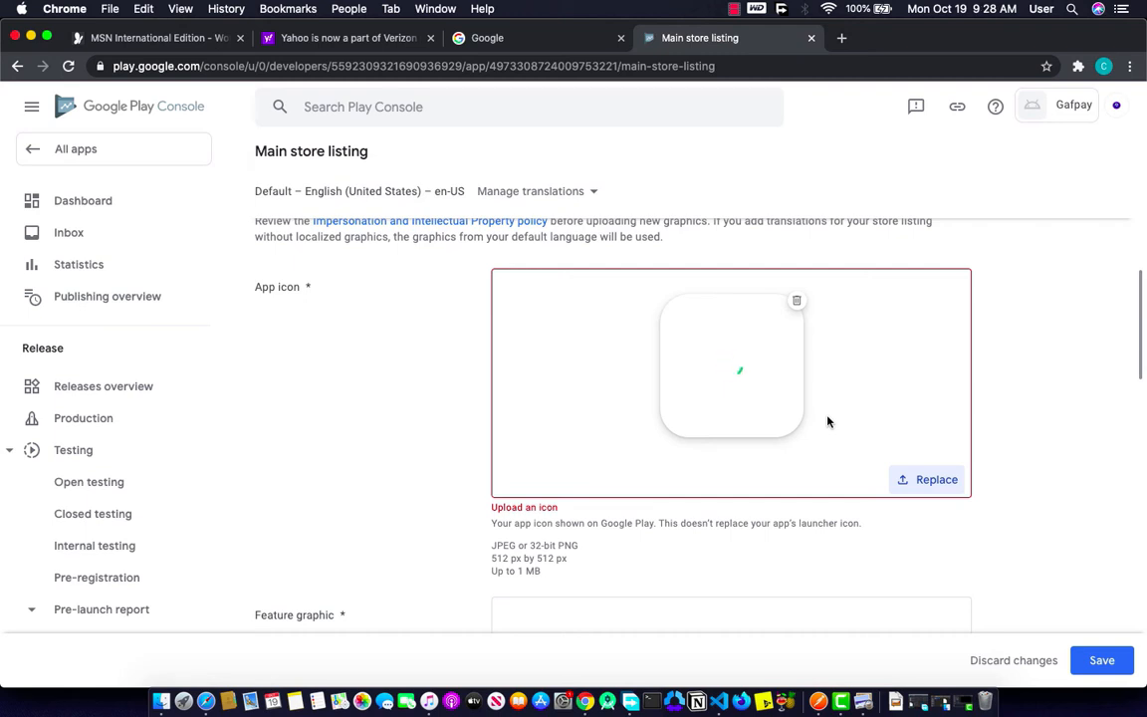
pyautogui.scroll(-5, 827, 421)
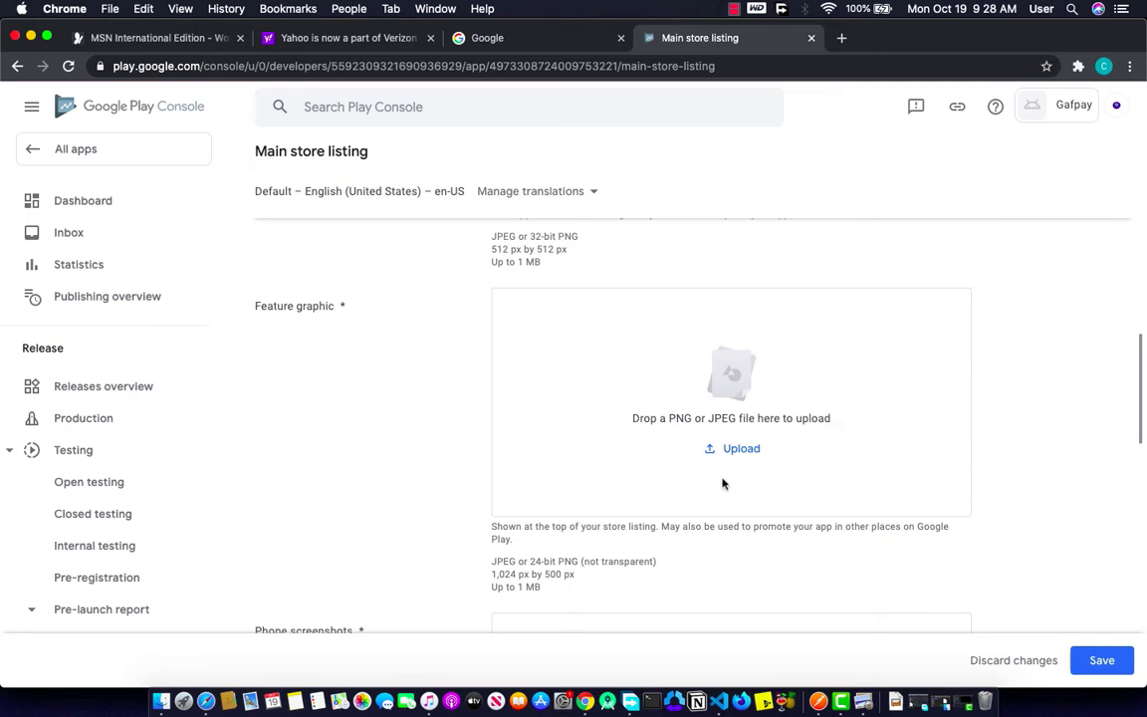
pyautogui.click(723, 451)
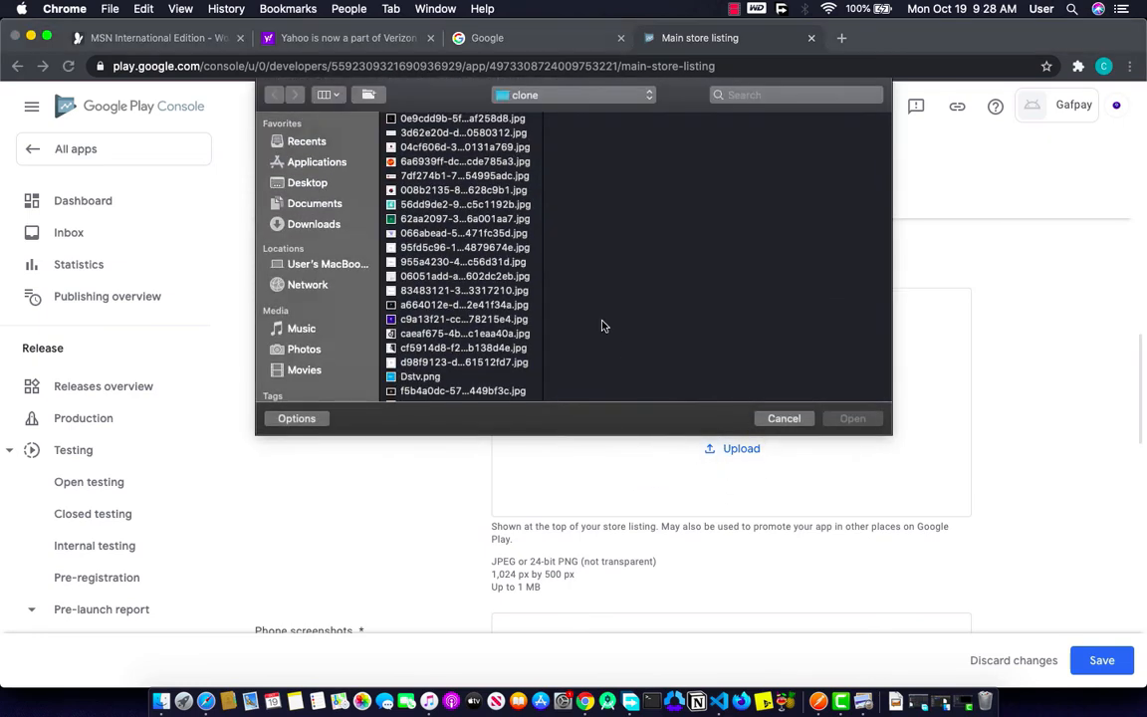
# Step: Upload the GafPay logo as the feature graphic; it's rejected for not being 1024 × 500 px
pyautogui.click(476, 318)
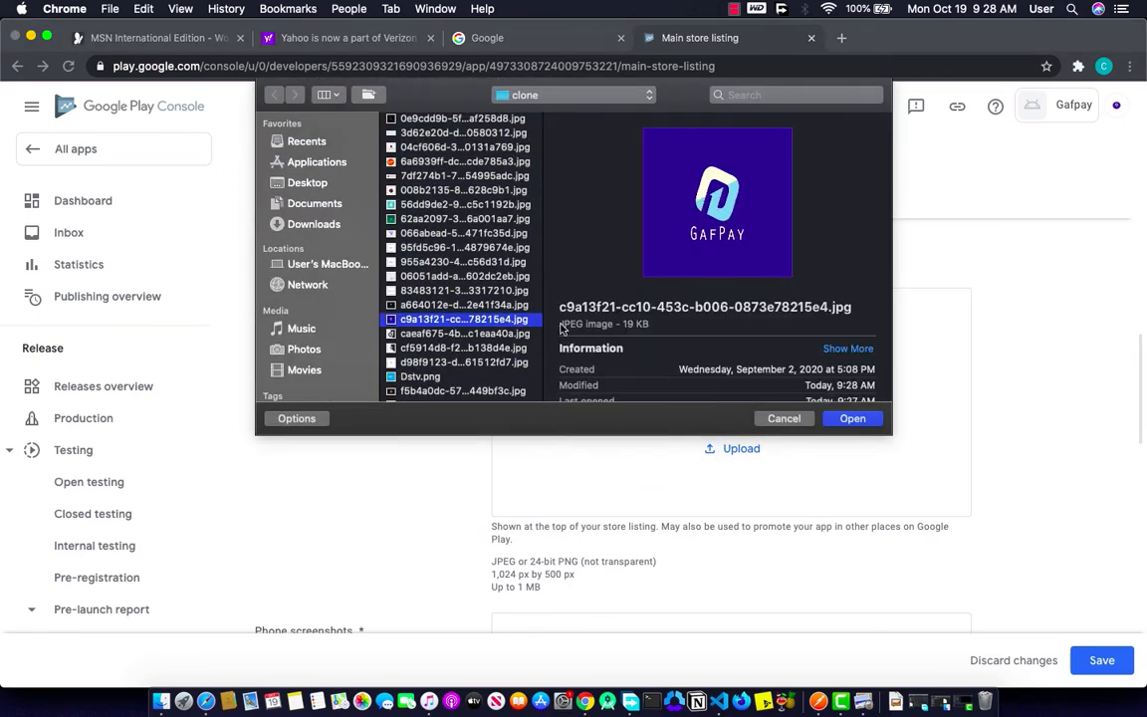
pyautogui.click(849, 419)
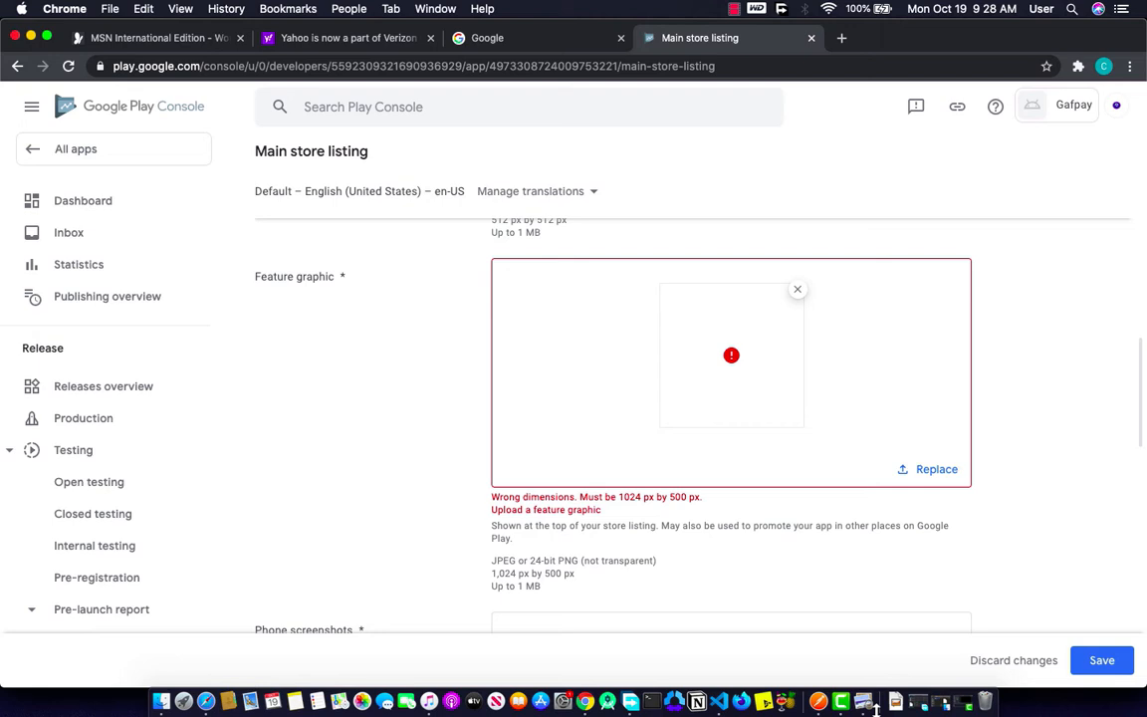
pyautogui.click(862, 703)
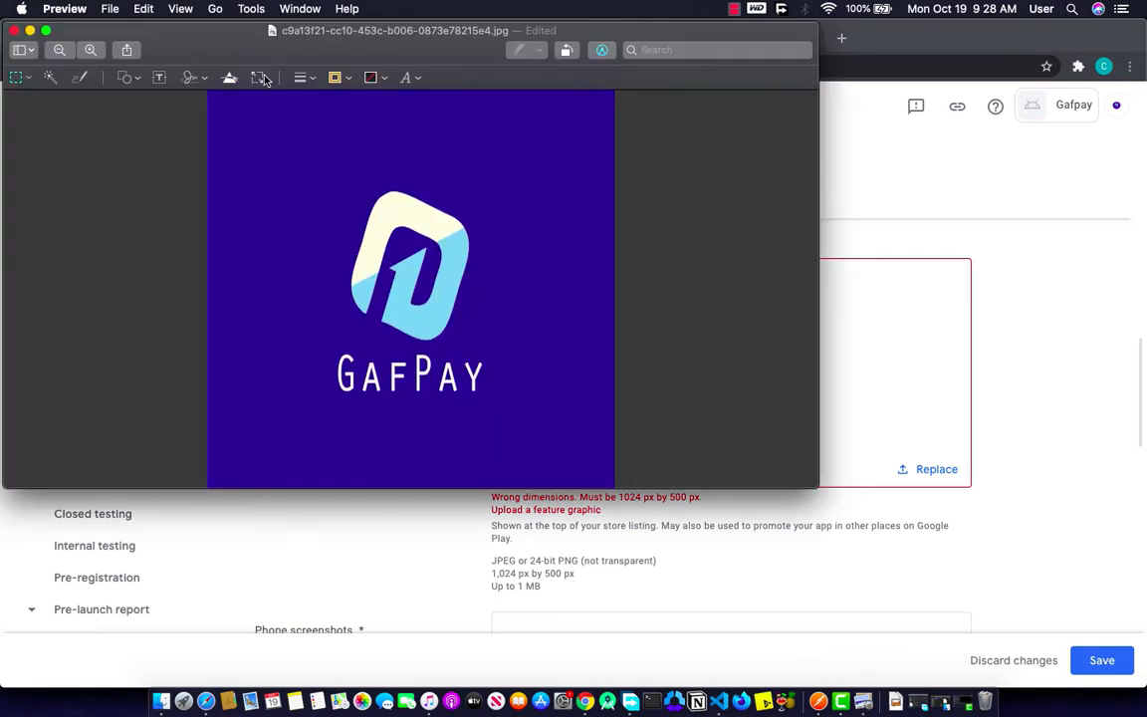
# Step: Resize the GafPay logo in Preview to width 1024 and height 500 pixels, unproportionally
pyautogui.click(258, 78)
pyautogui.write('1')
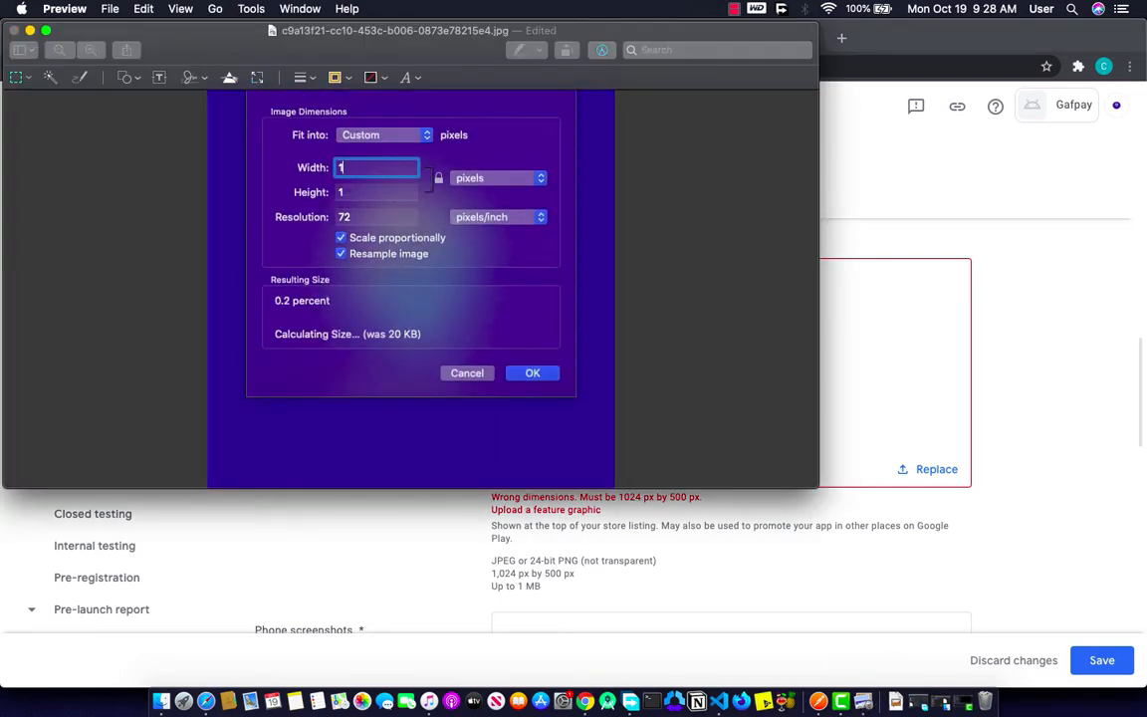
pyautogui.write('024')
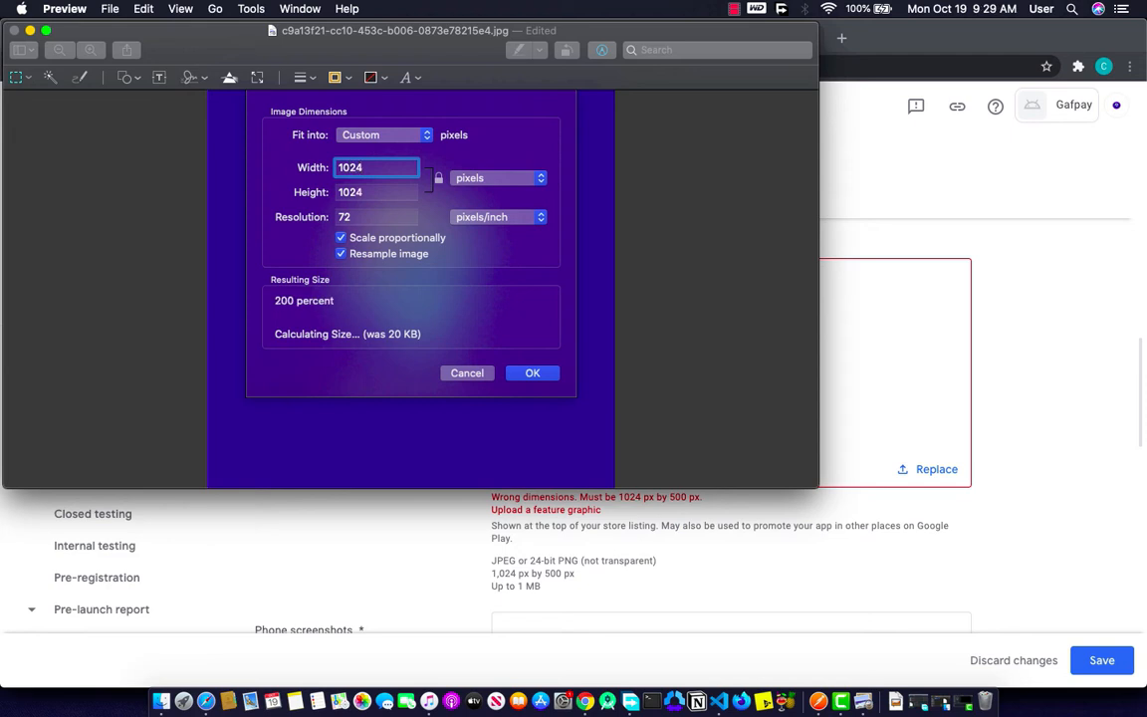
pyautogui.press('Tab')
pyautogui.click(438, 178)
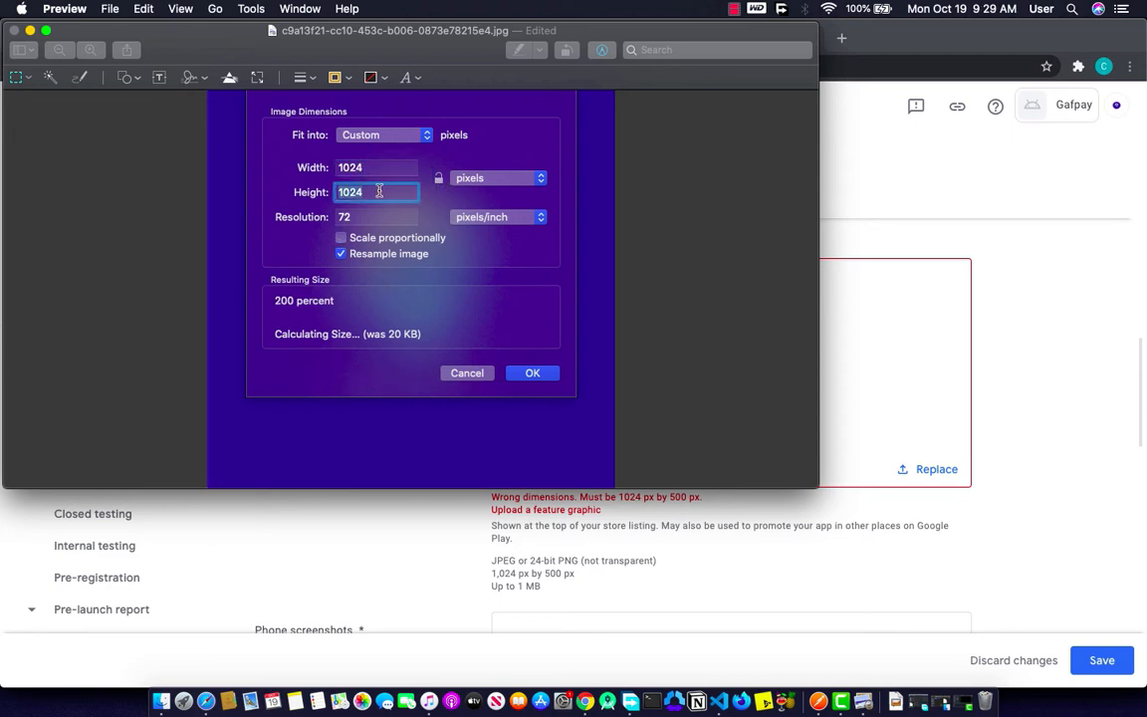
pyautogui.write('500')
pyautogui.click(533, 373)
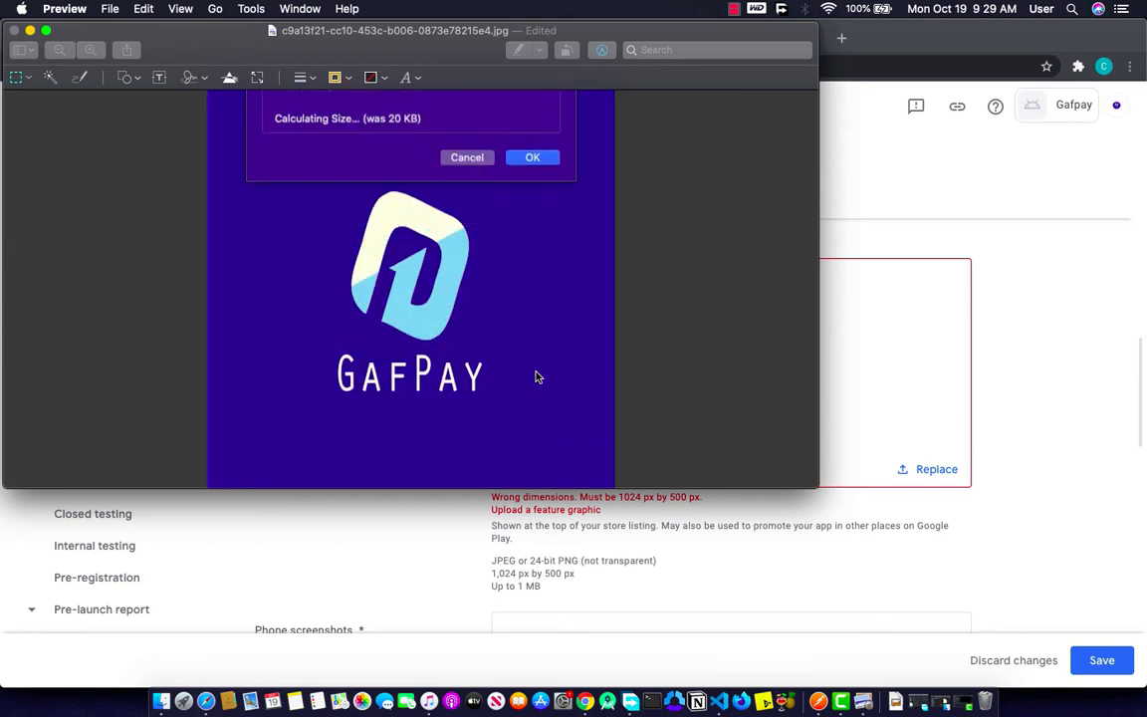
pyautogui.hscroll(3, 660, 397)
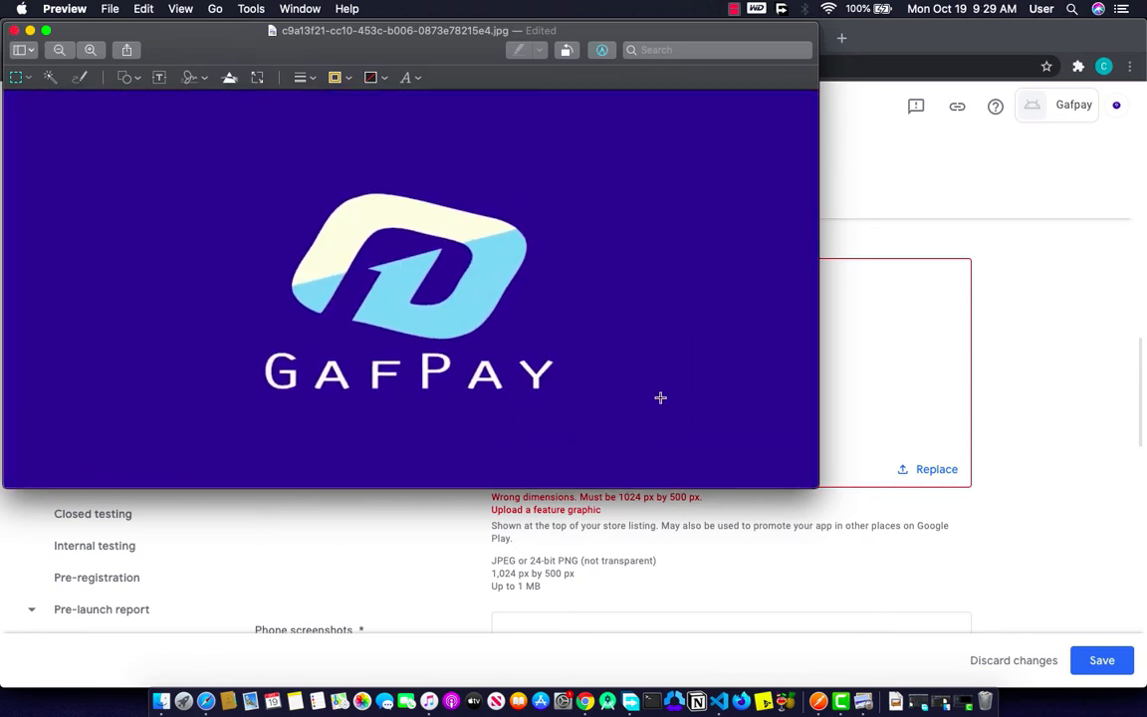
pyautogui.click(886, 391)
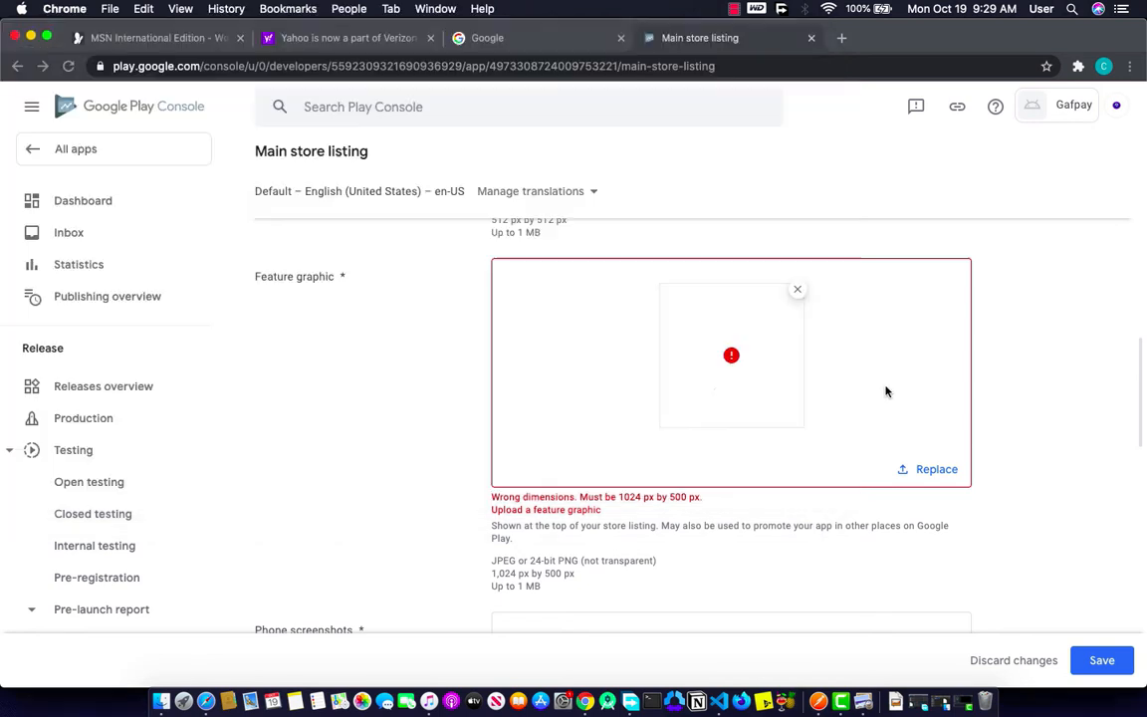
# Step: Replace the feature graphic with the resized 1024 × 500 GafPay image
pyautogui.click(933, 471)
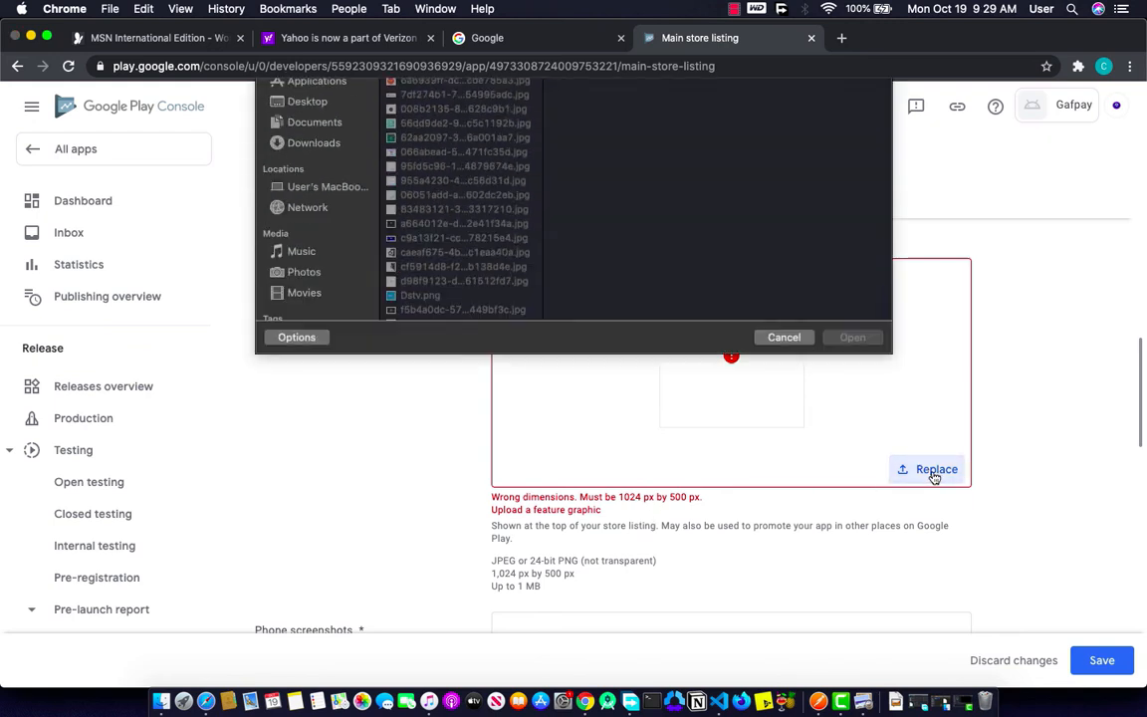
pyautogui.click(464, 319)
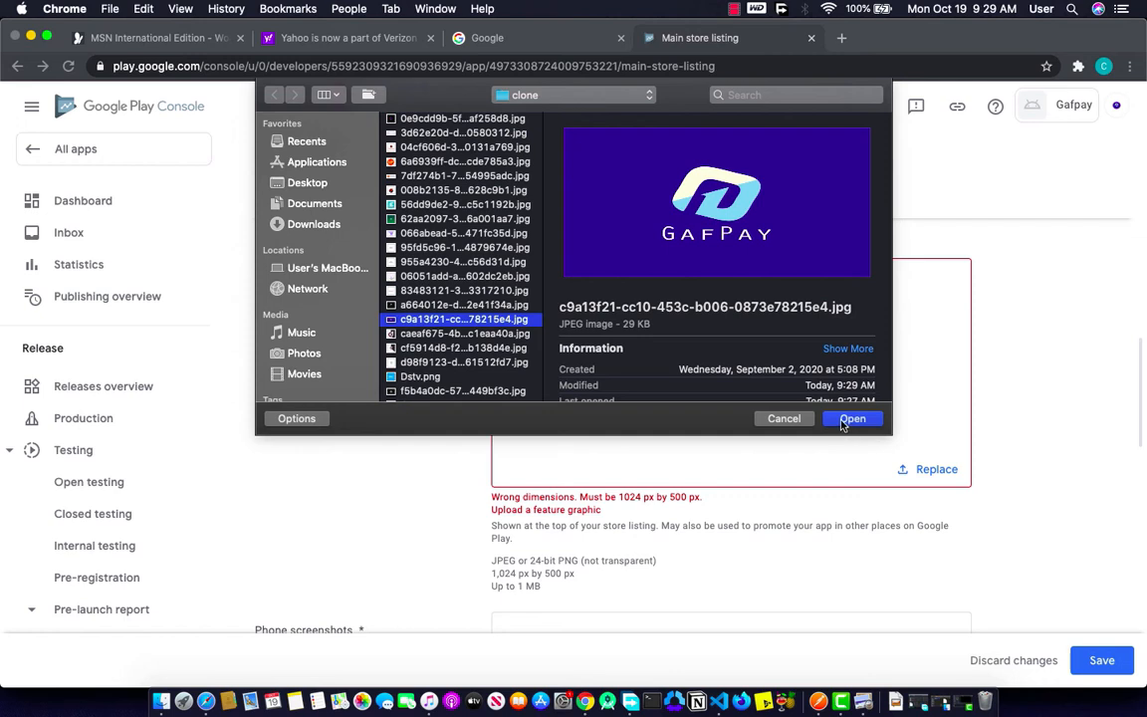
pyautogui.click(849, 426)
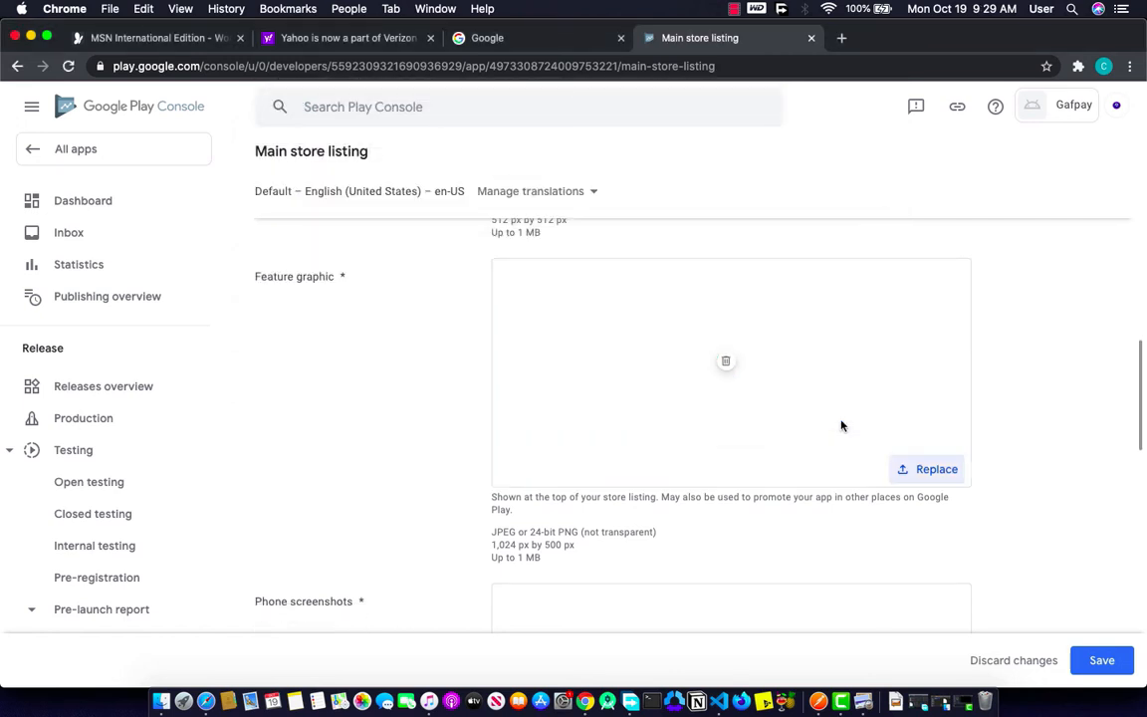
pyautogui.scroll(-5, 841, 425)
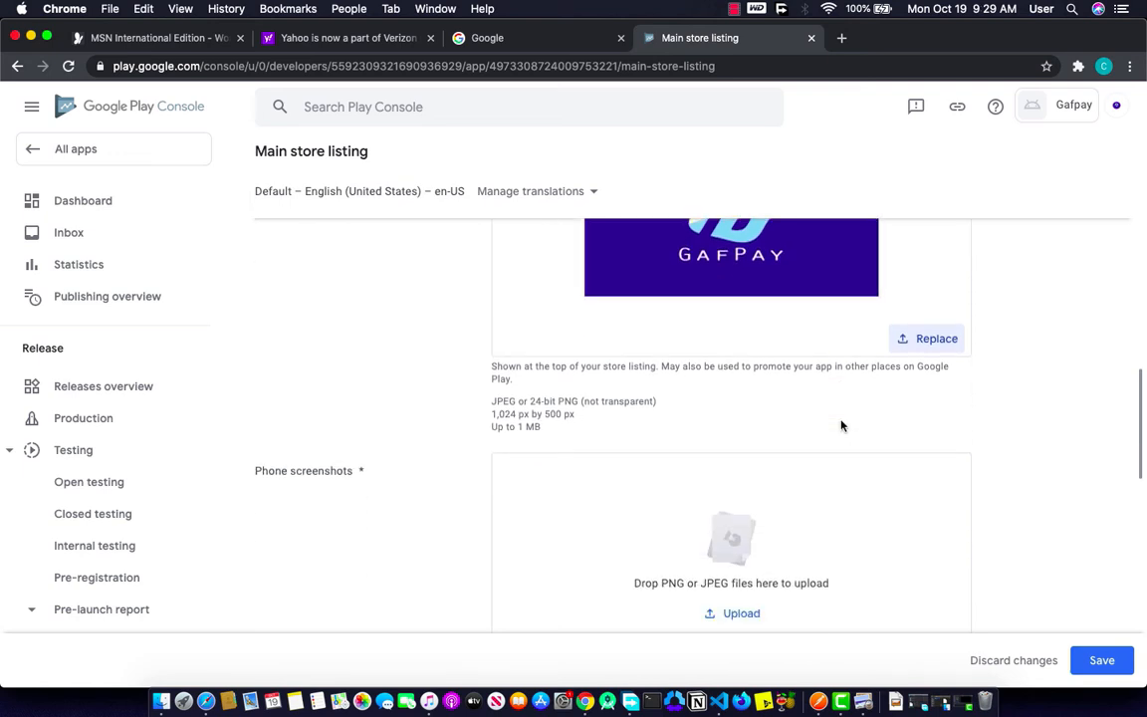
pyautogui.click(744, 486)
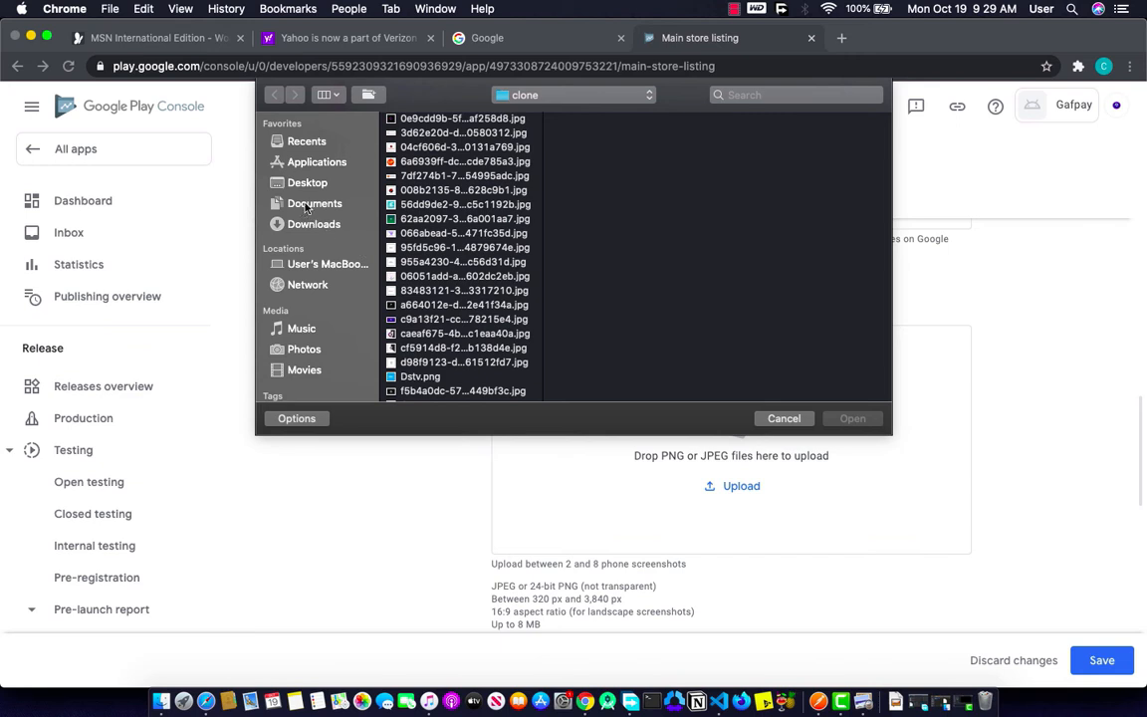
# Step: Upload five screenshot images from the Desktop folder to the store listing
pyautogui.click(317, 185)
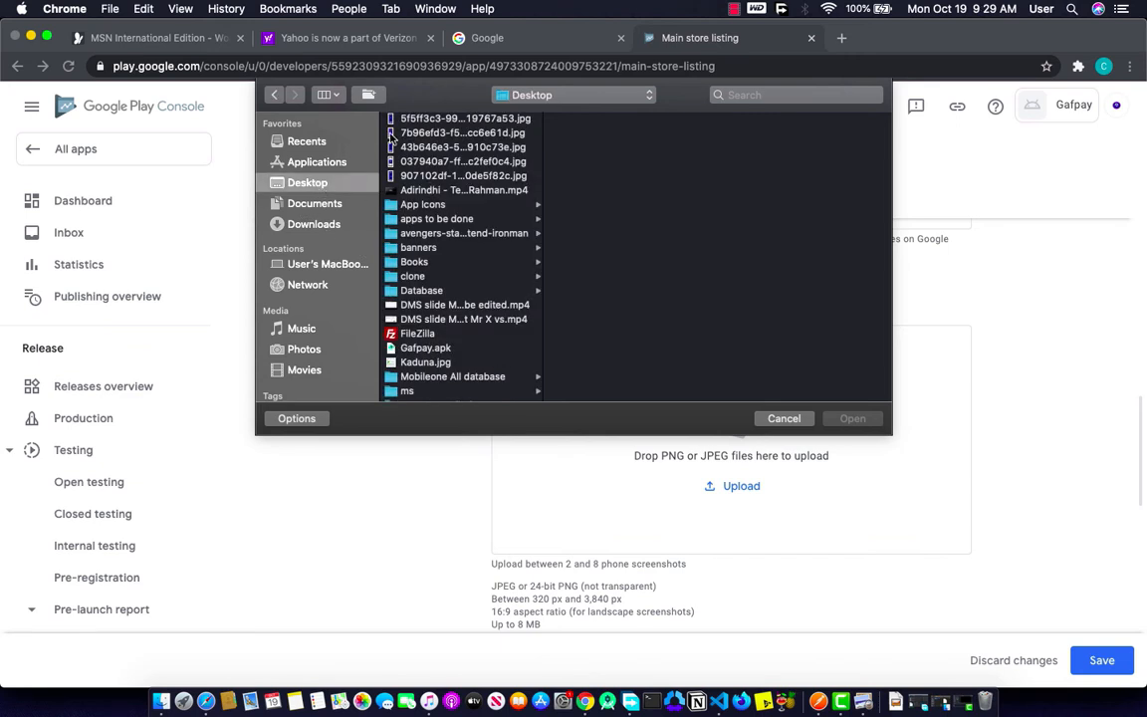
pyautogui.click(389, 119)
pyautogui.press('Down')
pyautogui.press('Down')
pyautogui.press('Down')
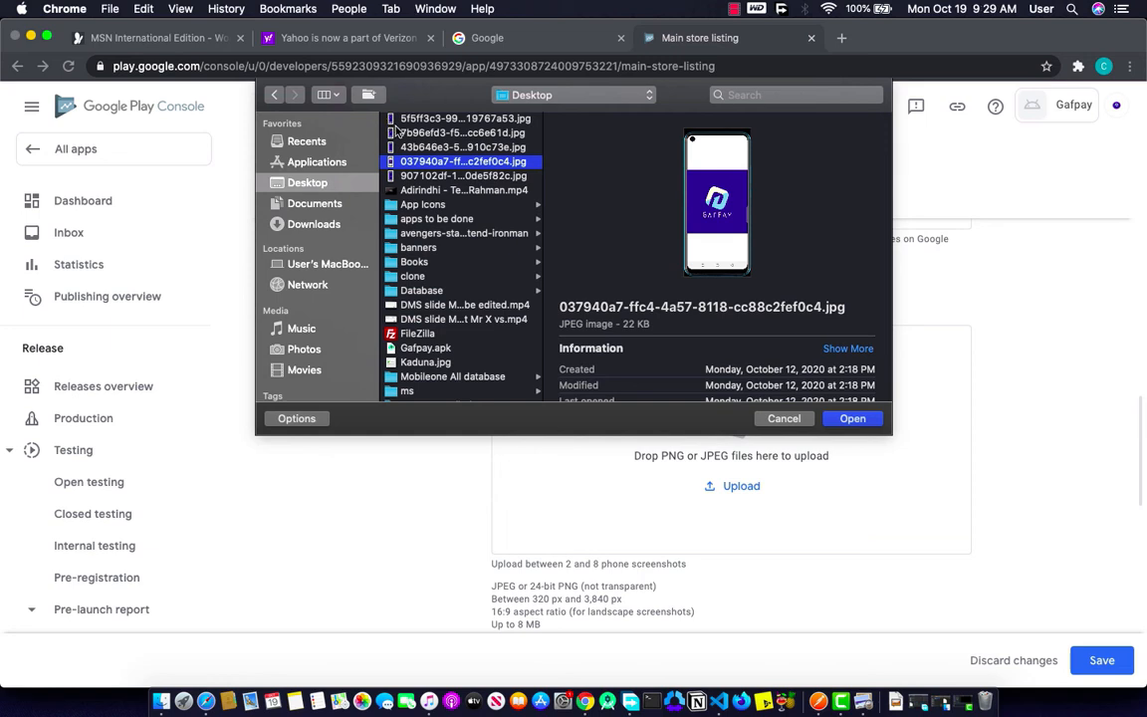
pyautogui.keyDown('super'); pyautogui.click(401, 120); pyautogui.keyUp('super')
pyautogui.keyDown('super'); pyautogui.click(406, 132); pyautogui.keyUp('super')
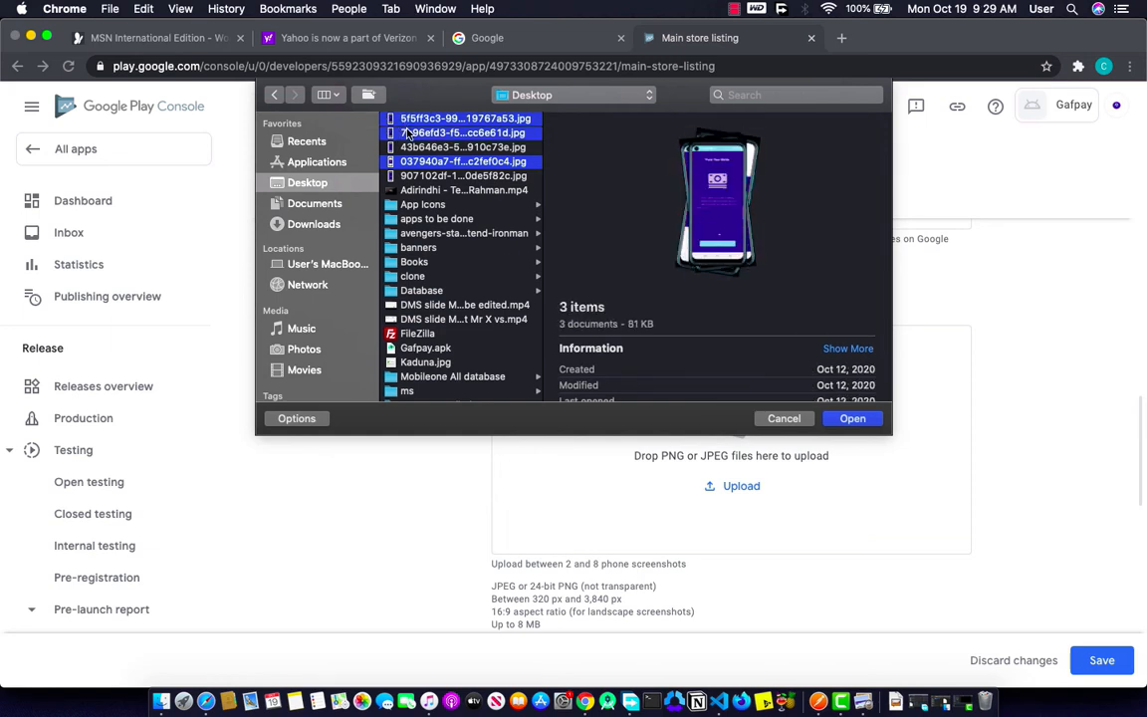
pyautogui.keyDown('super'); pyautogui.click(410, 146); pyautogui.keyUp('super')
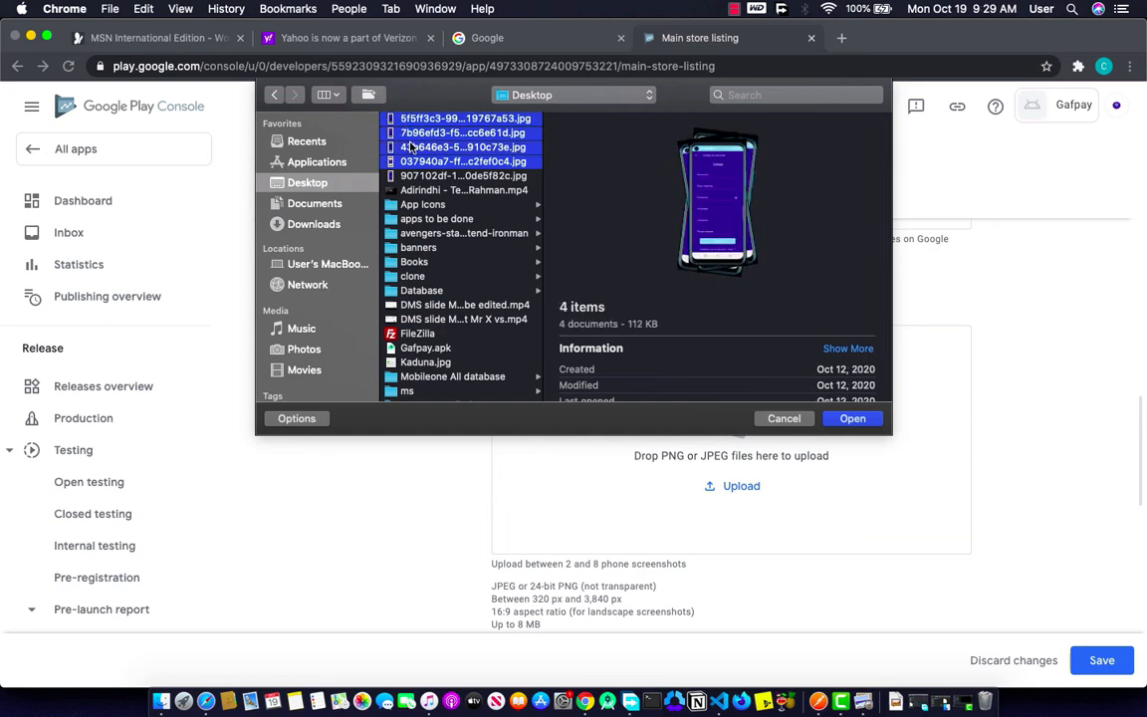
pyautogui.keyDown('super'); pyautogui.click(413, 176); pyautogui.keyUp('super')
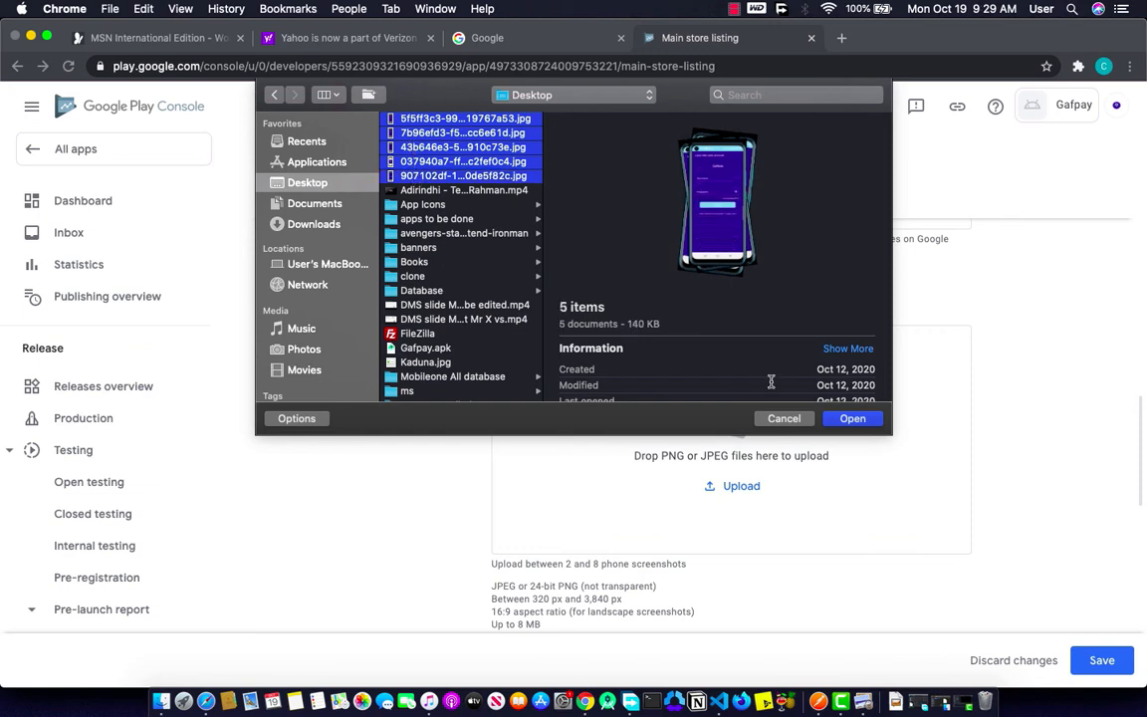
pyautogui.click(859, 419)
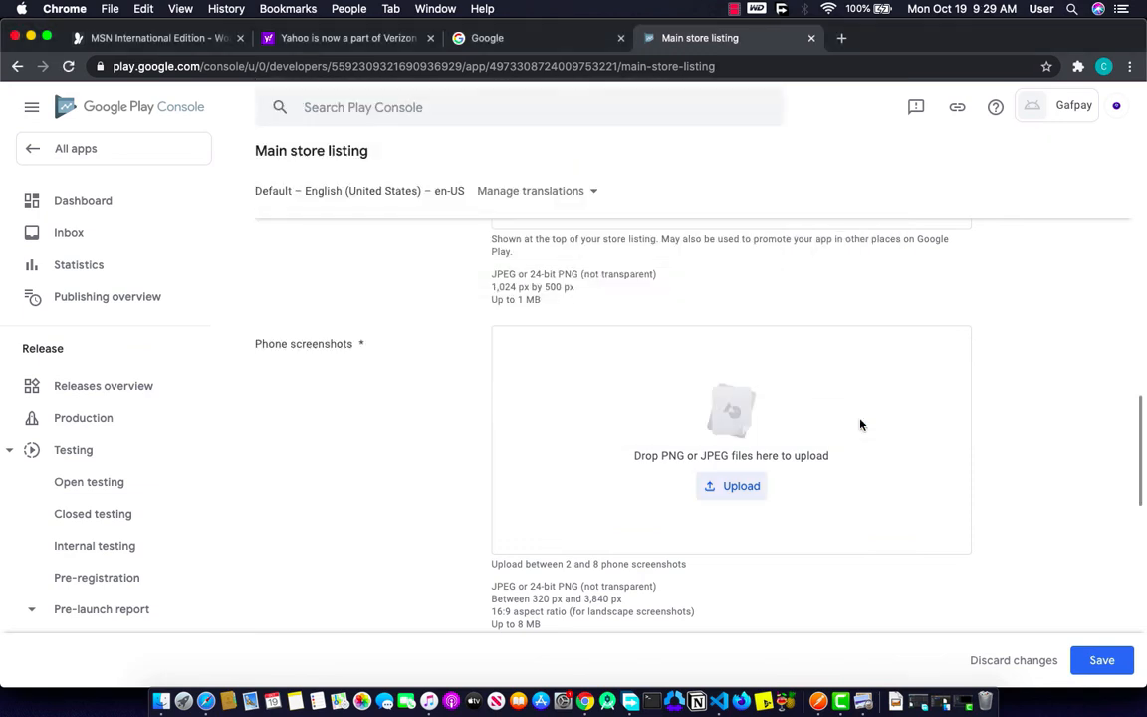
# Step: Upload the same five screenshots as 10-inch tablet screenshots
pyautogui.scroll(-5, 798, 448)
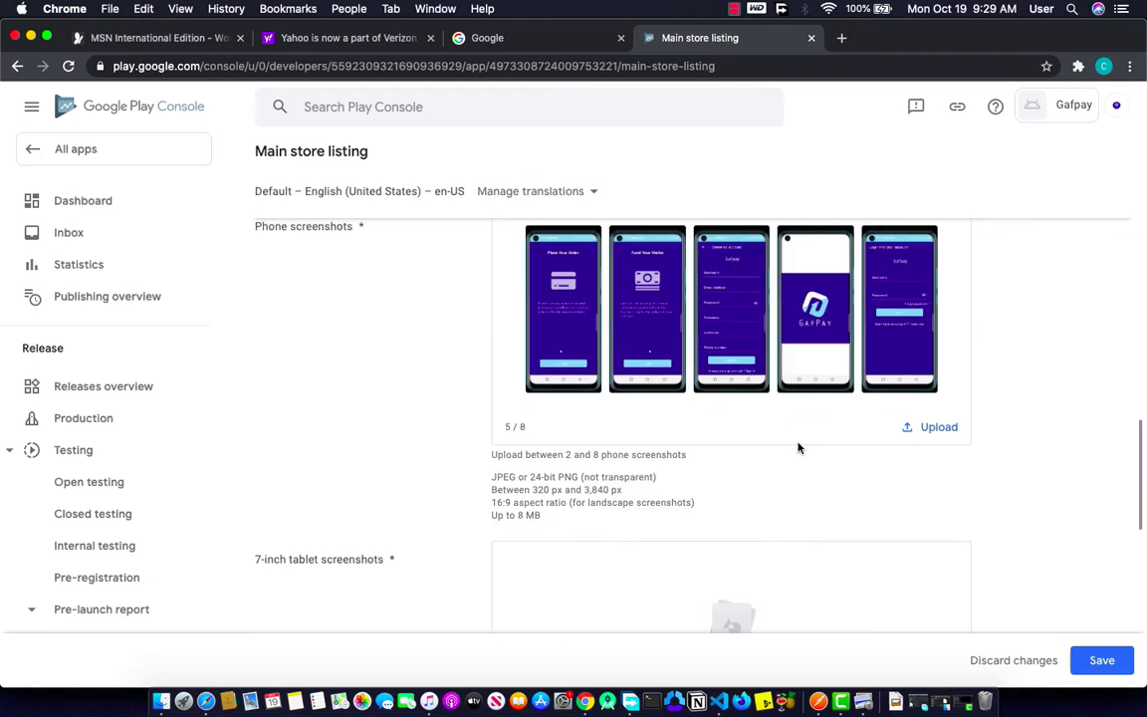
pyautogui.scroll(-2, 798, 448)
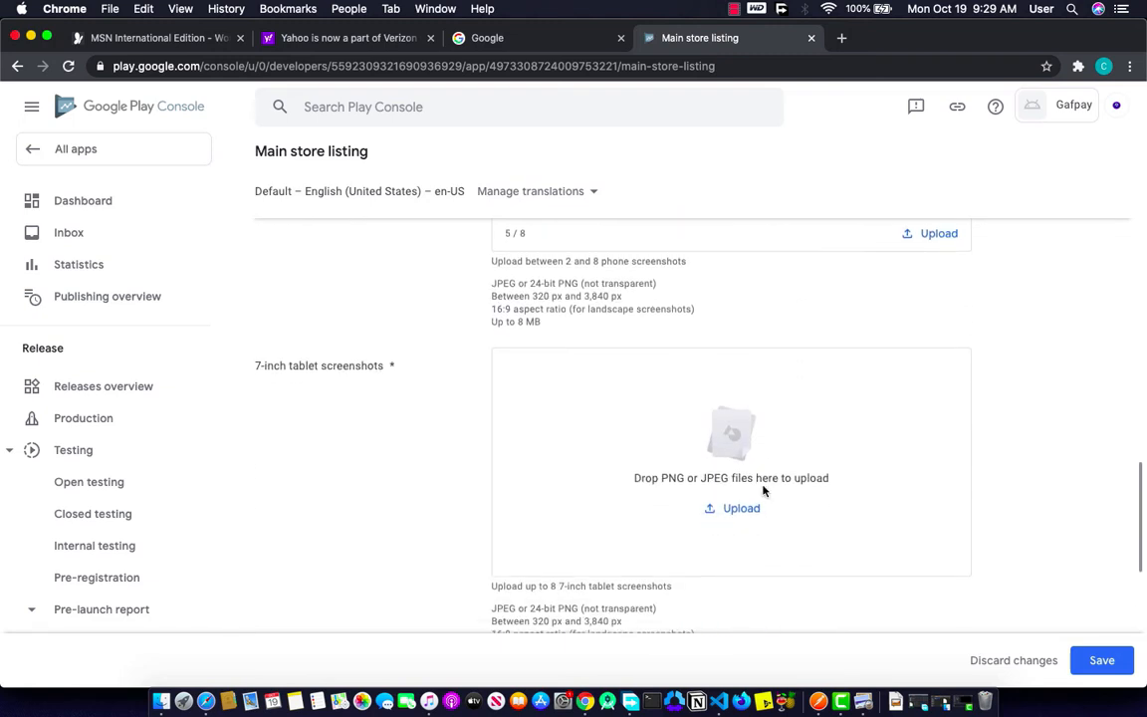
pyautogui.click(739, 508)
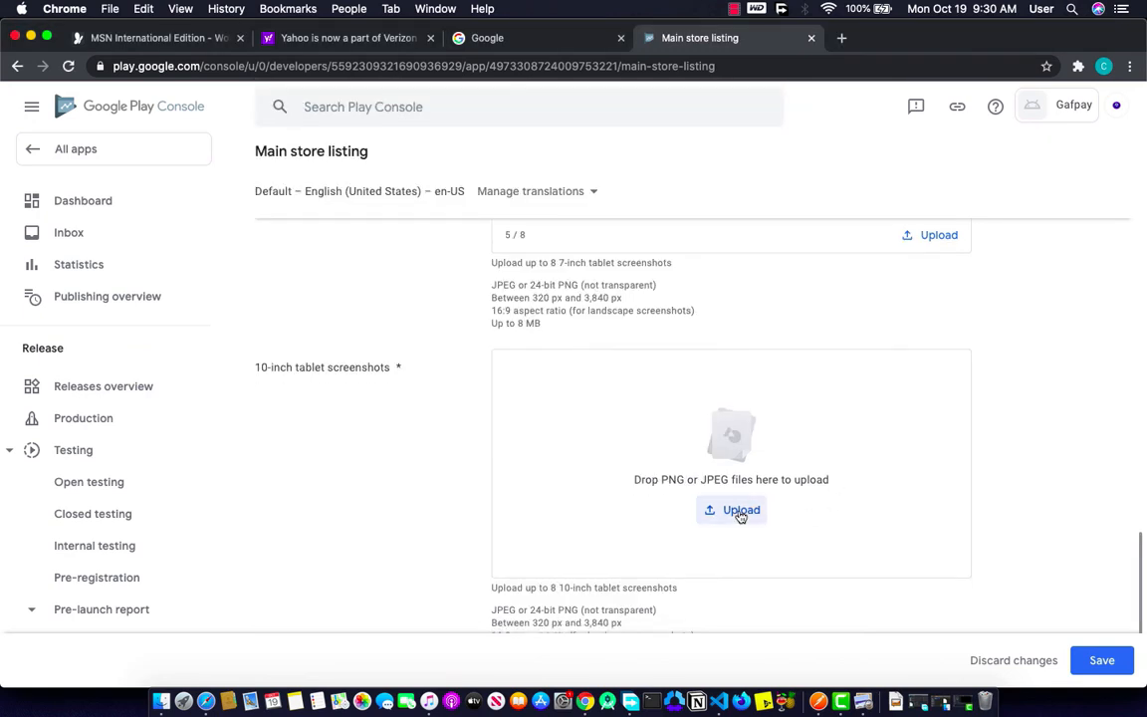
pyautogui.click(740, 511)
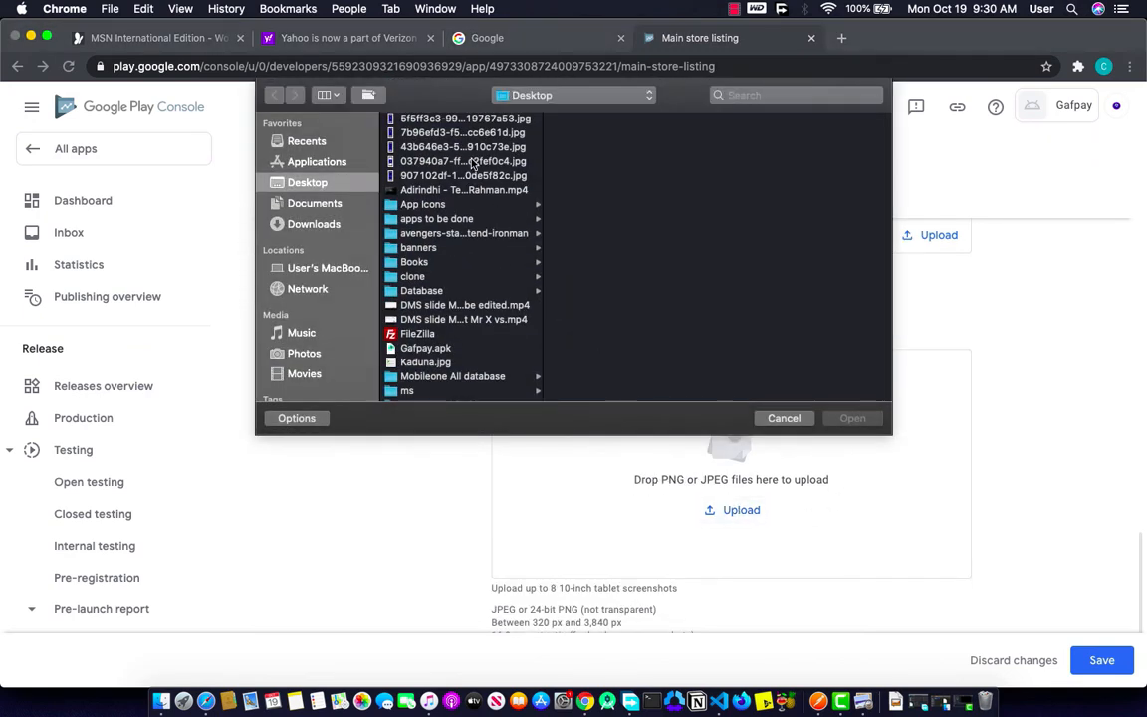
pyautogui.moveTo(476, 175); pyautogui.dragTo(476, 120)
pyautogui.click(850, 419)
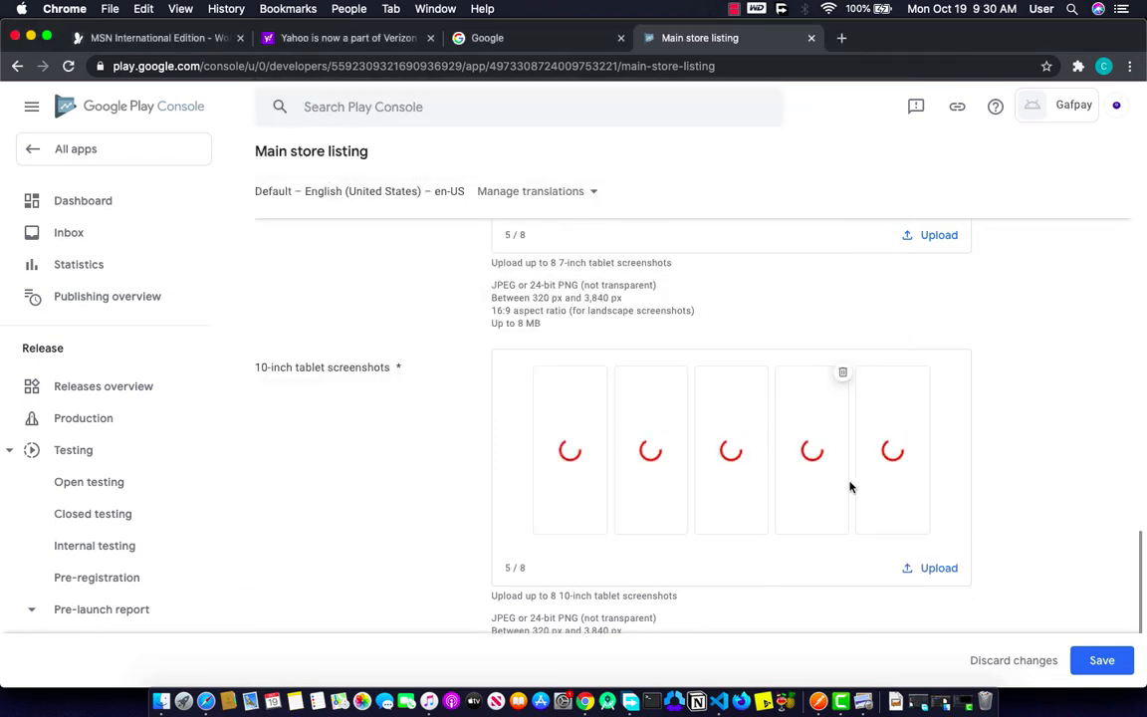
# Step: Put the cursor in the Video URL field at the bottom of the listing
pyautogui.scroll(-3, 849, 487)
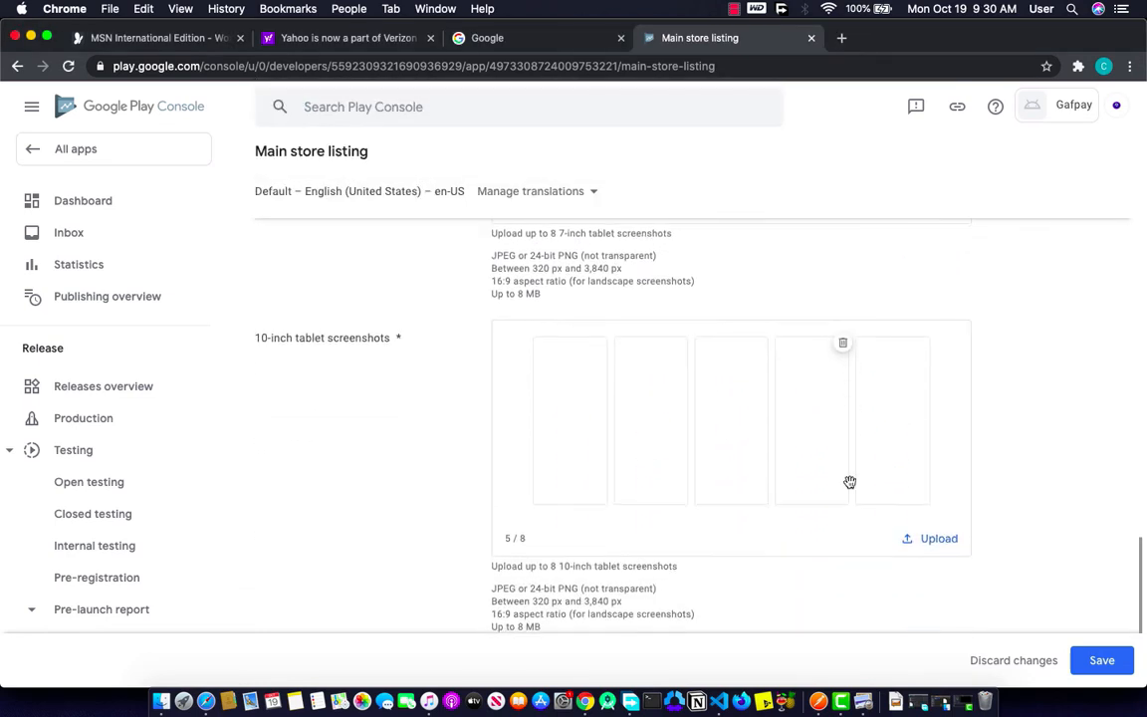
pyautogui.scroll(-2, 849, 486)
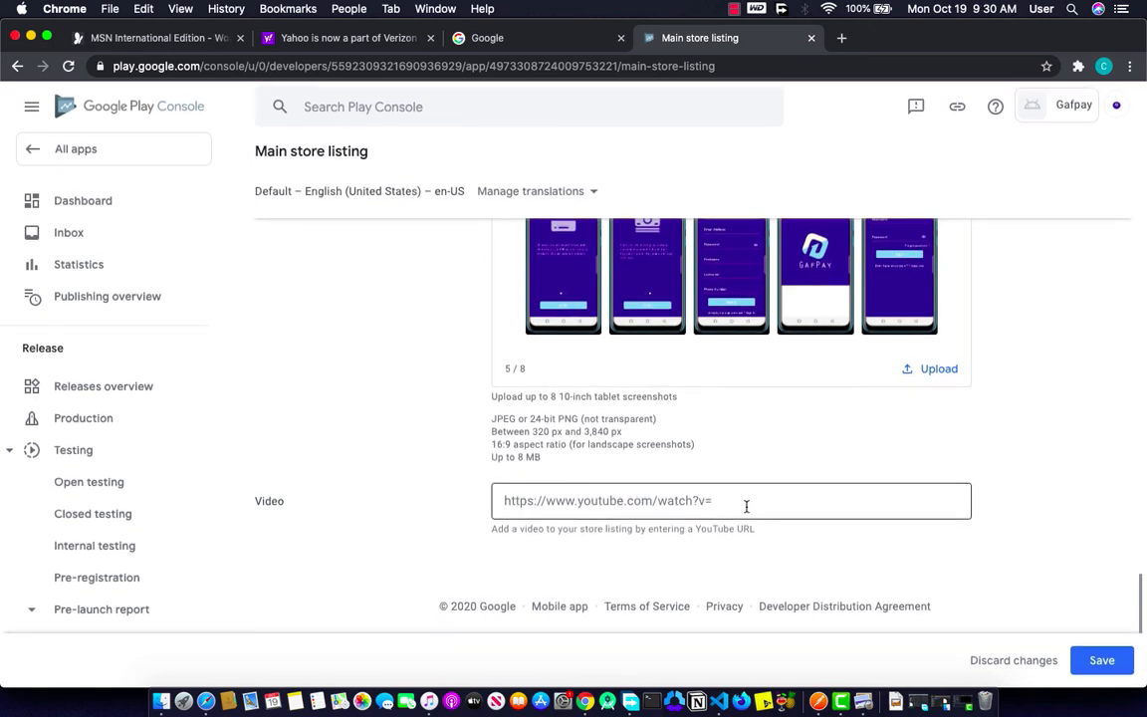
pyautogui.click(709, 506)
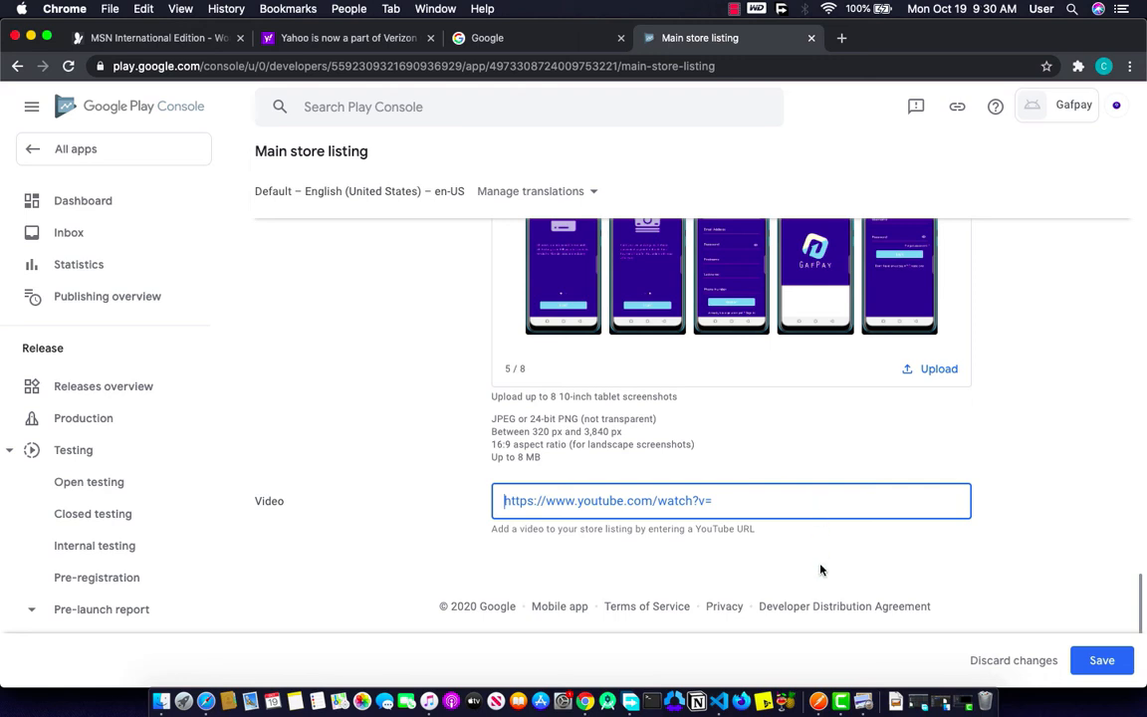
# Step: Save the main store listing with no video URL and return to the page top
pyautogui.click(1094, 661)
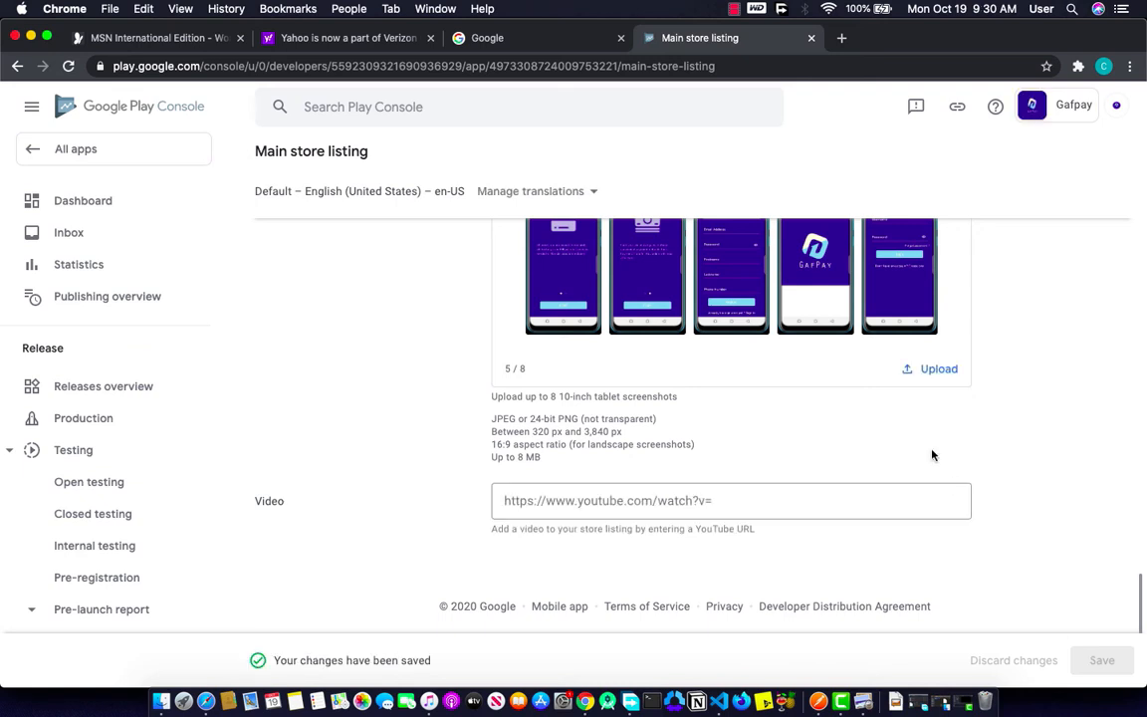
pyautogui.scroll(1, 933, 455)
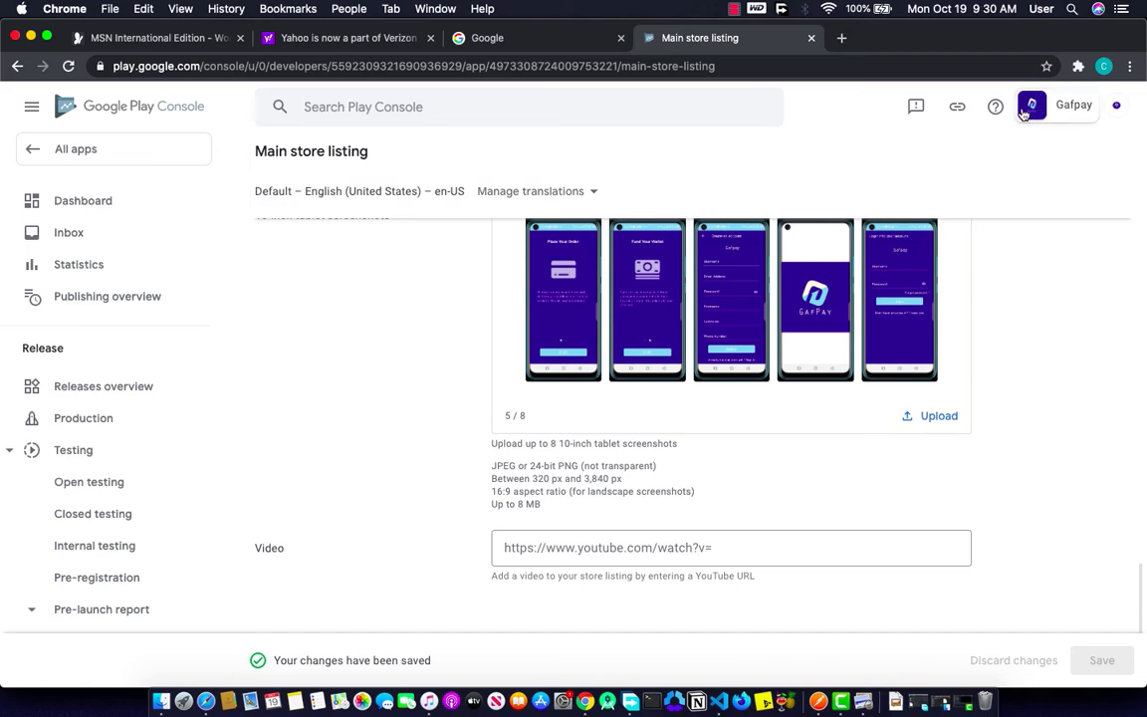
pyautogui.scroll(15, 1016, 179)
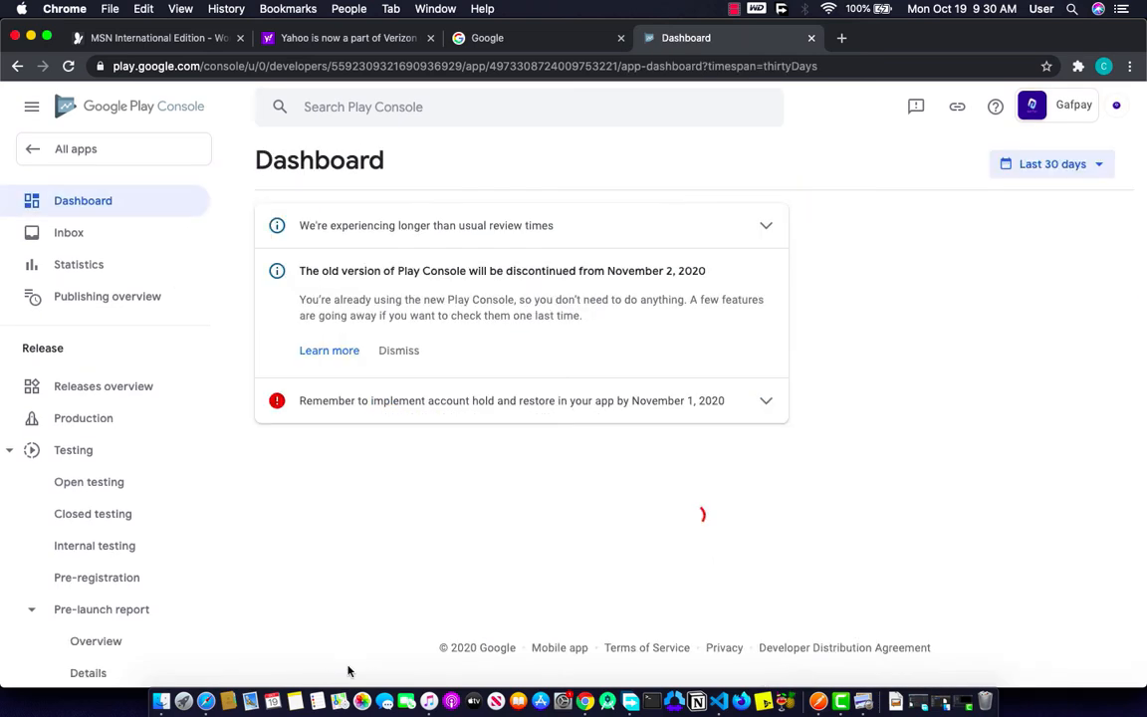
# Step: Open production country and region availability from the dashboard's Publish your app tasks
pyautogui.scroll(-3, 351, 635)
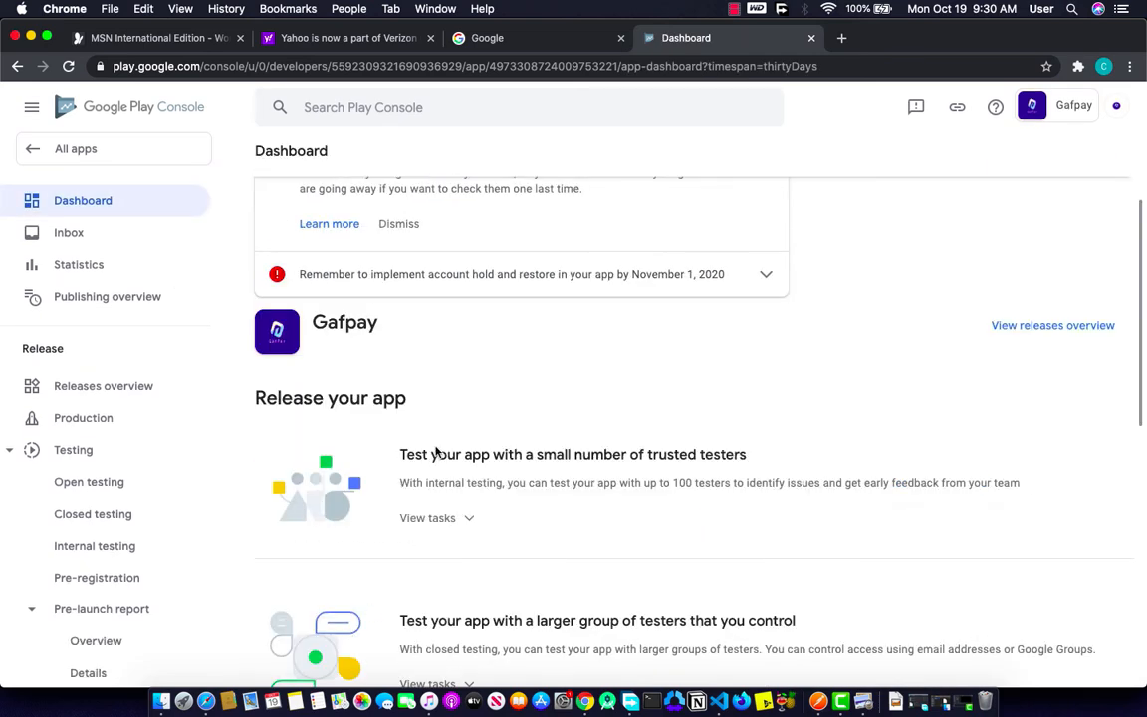
pyautogui.scroll(-10, 419, 520)
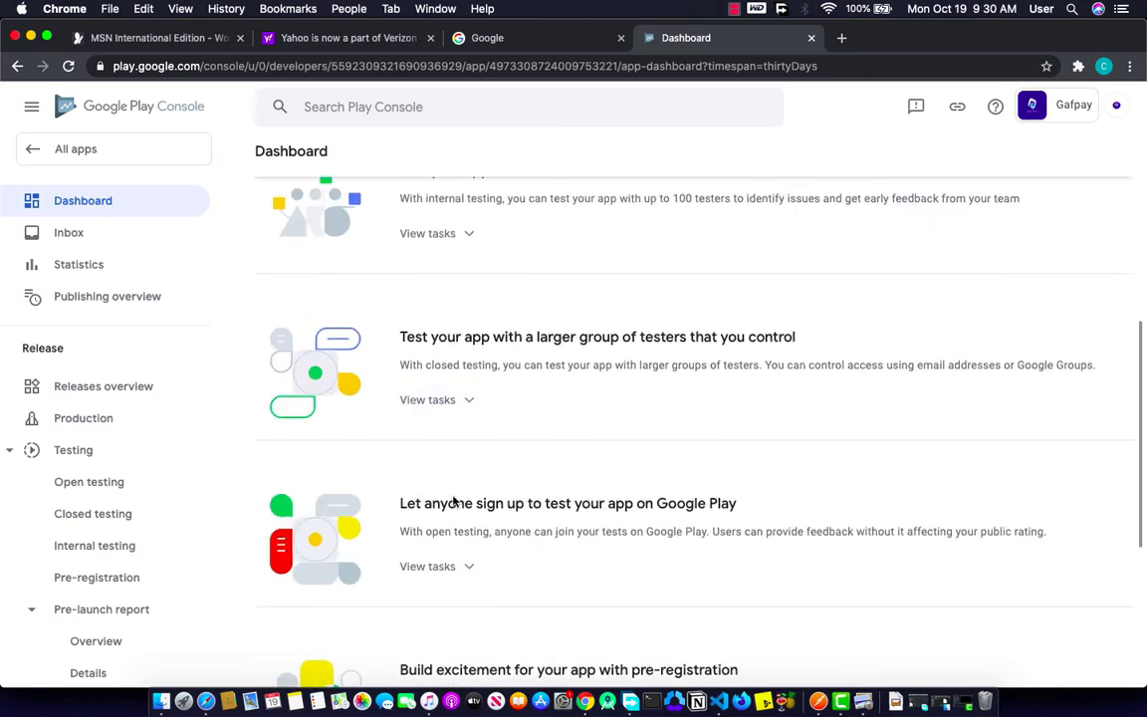
pyautogui.scroll(-4, 453, 501)
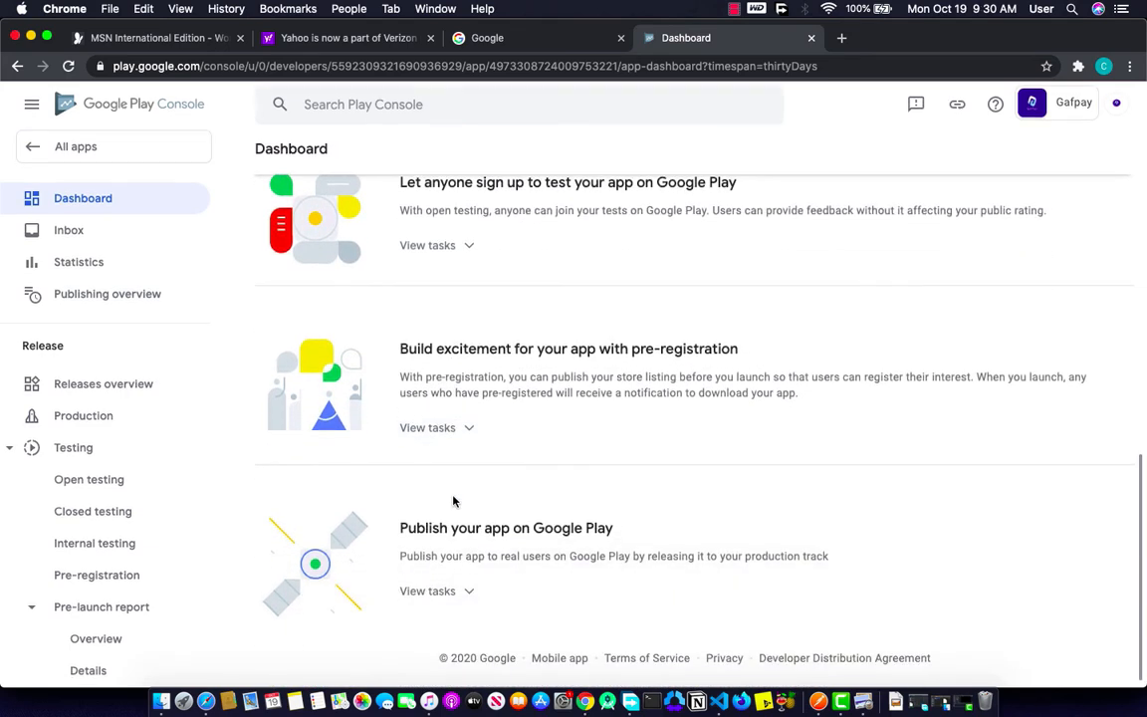
pyautogui.click(449, 596)
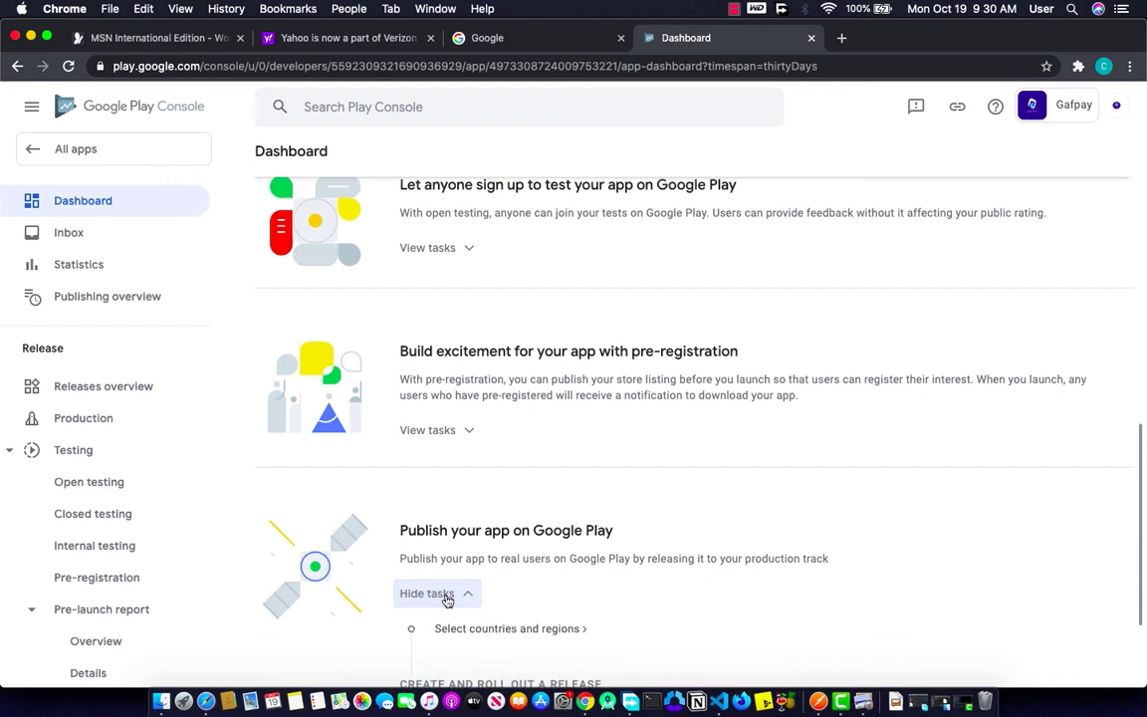
pyautogui.rightClick(483, 630)
pyautogui.press('Escape')
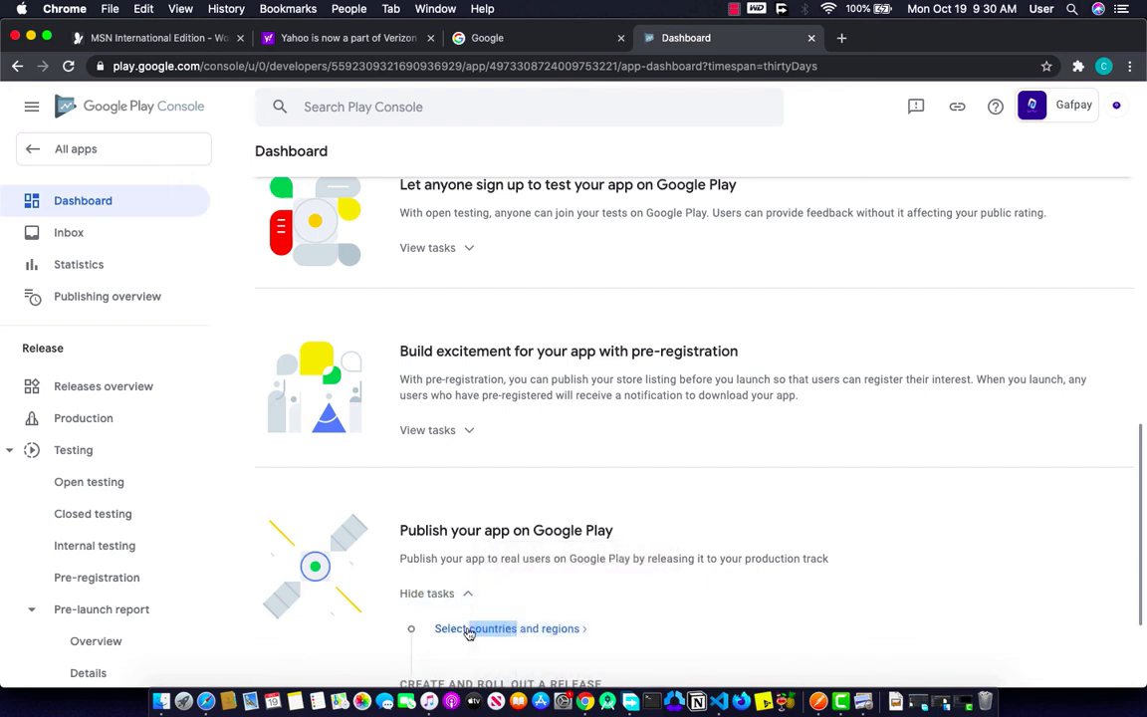
pyautogui.click(469, 633)
pyautogui.click(469, 632)
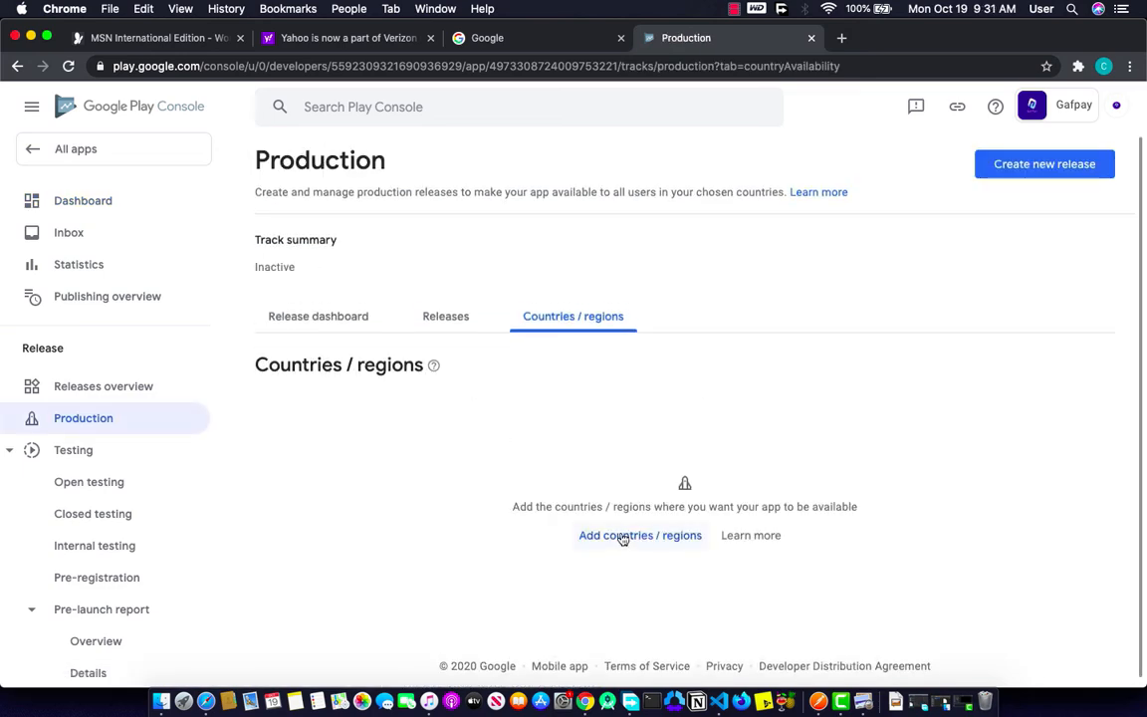
# Step: Add all 151 countries/regions plus Rest of World to production
pyautogui.click(622, 536)
pyautogui.click(38, 313)
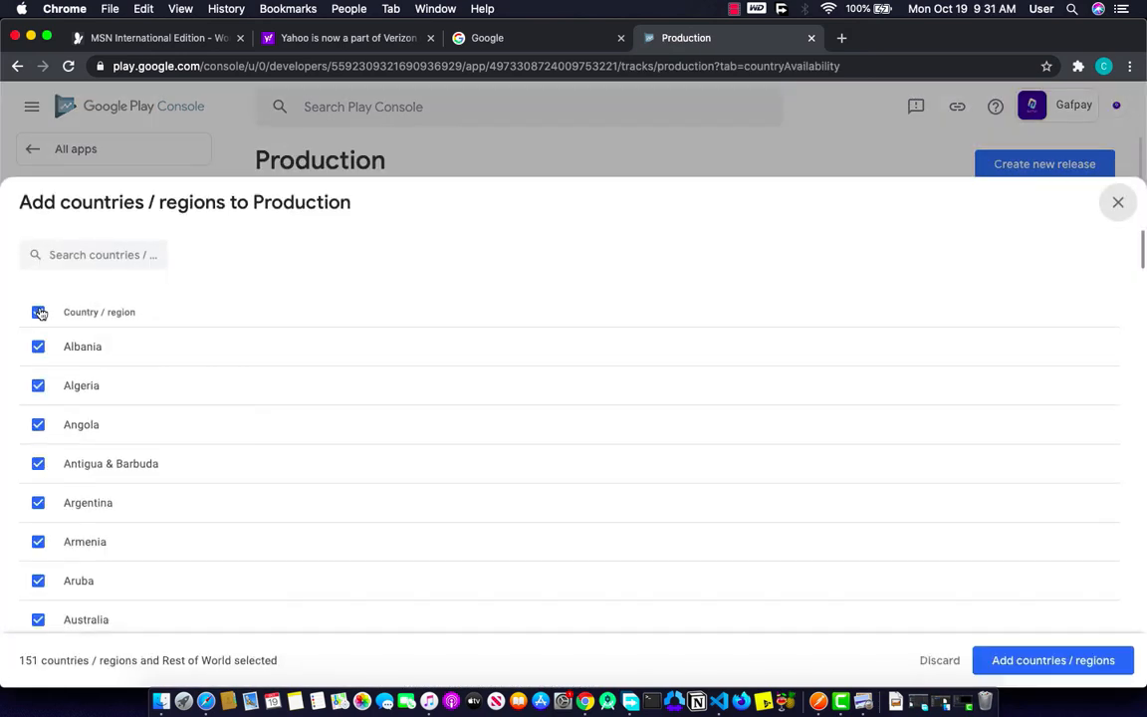
pyautogui.click(1003, 657)
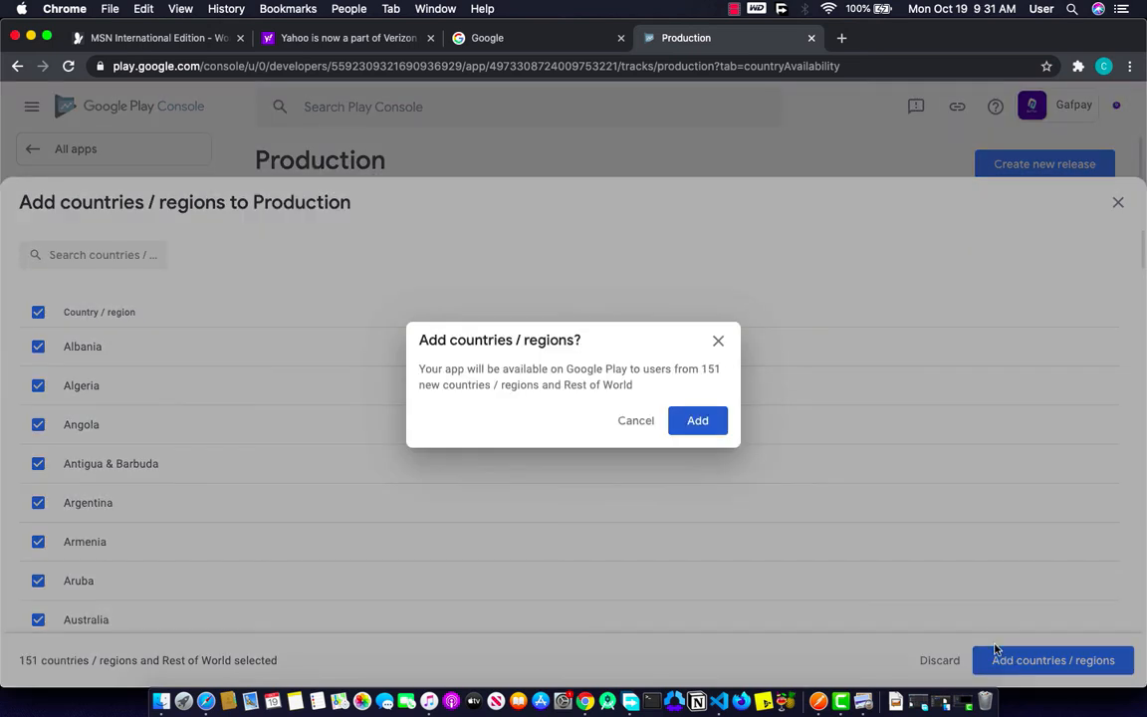
pyautogui.click(696, 421)
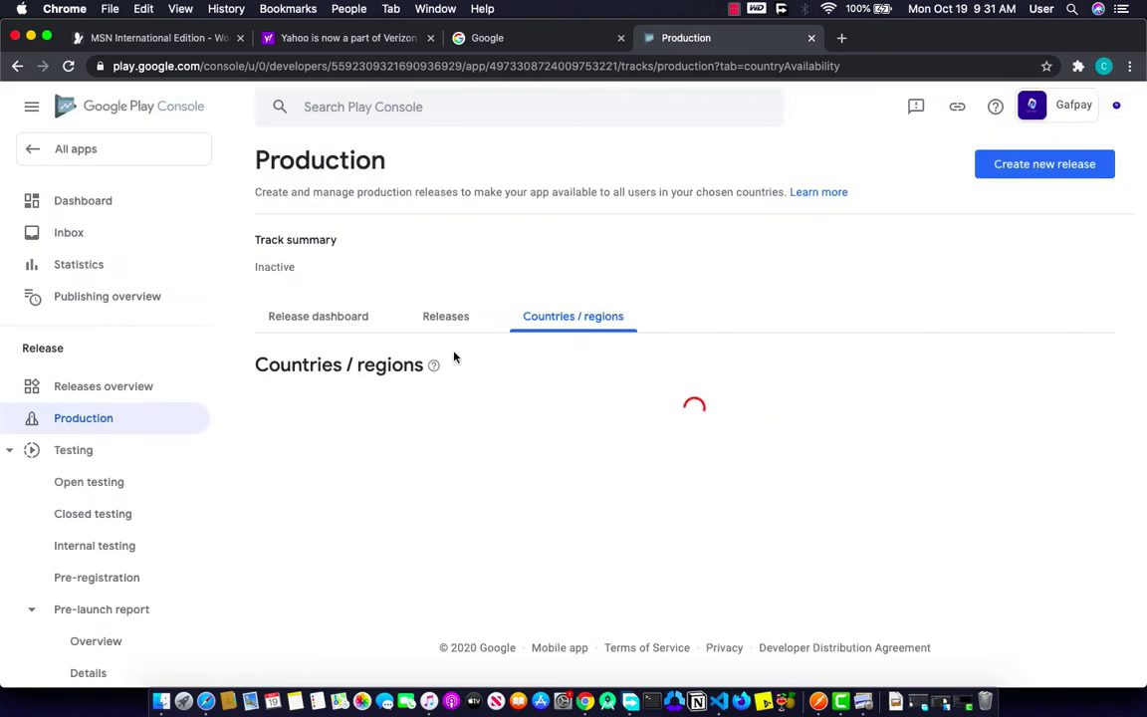
# Step: Return to the dashboard and open the production release creation page
pyautogui.click(83, 201)
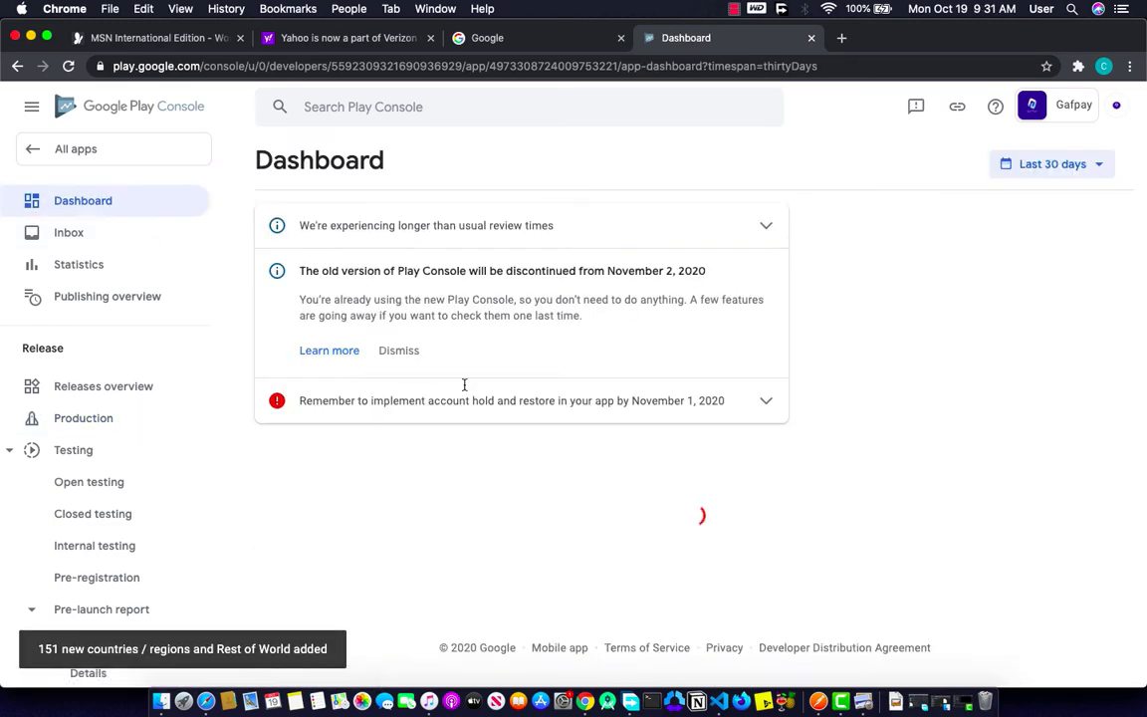
pyautogui.scroll(-2, 486, 517)
pyautogui.scroll(-10, 486, 517)
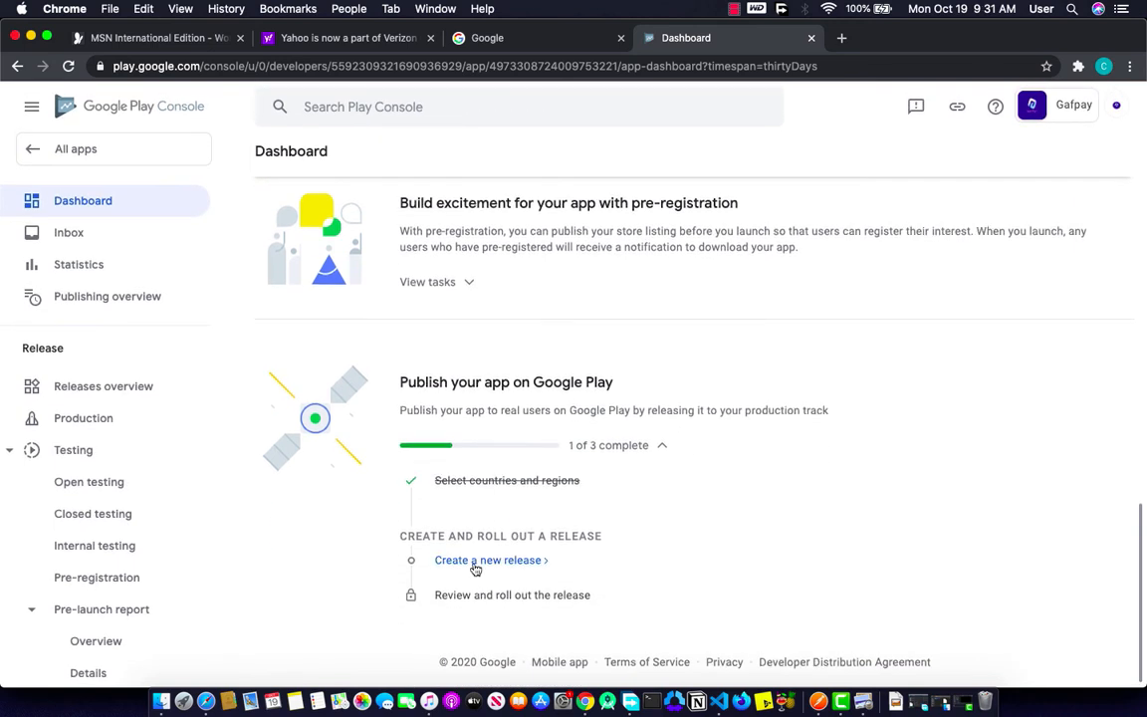
pyautogui.click(476, 564)
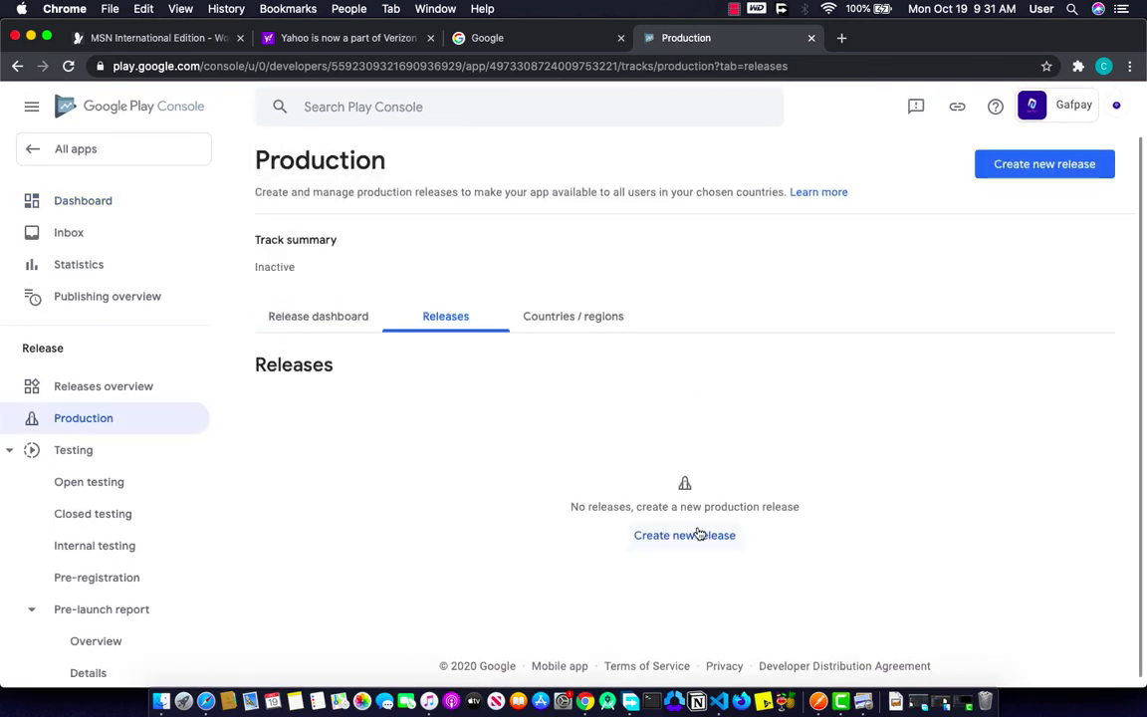
# Step: Create a new production release, accept Google-managed app signing, and open the upload picker
pyautogui.click(700, 534)
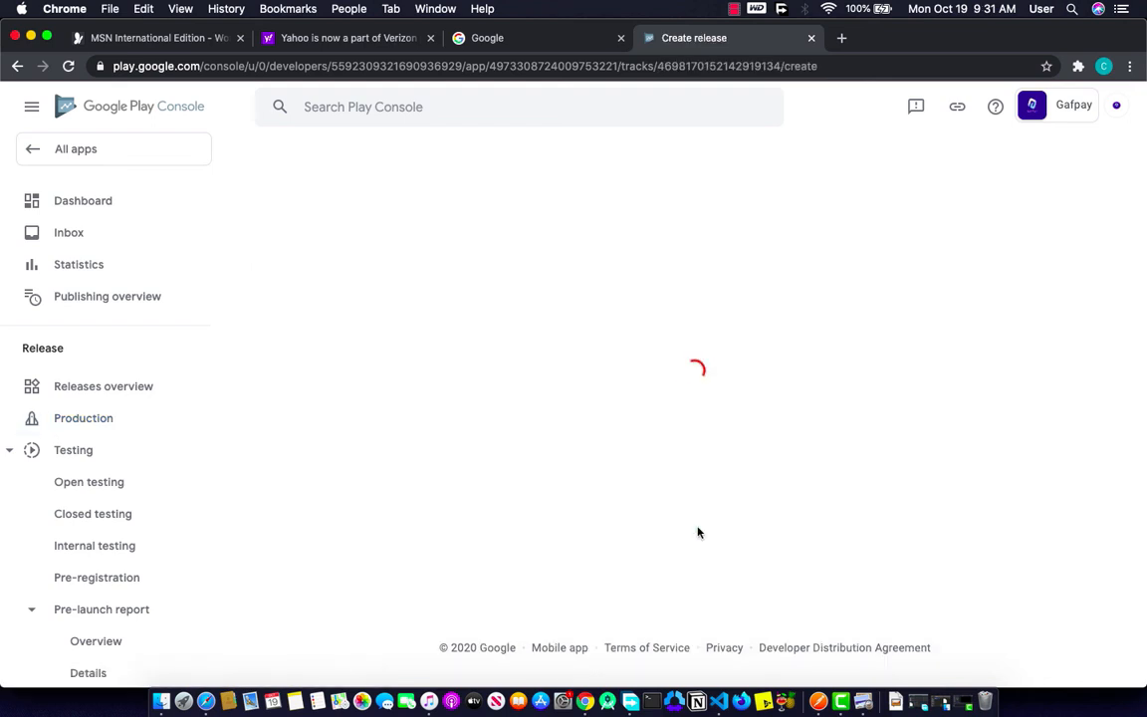
pyautogui.scroll(-2, 443, 470)
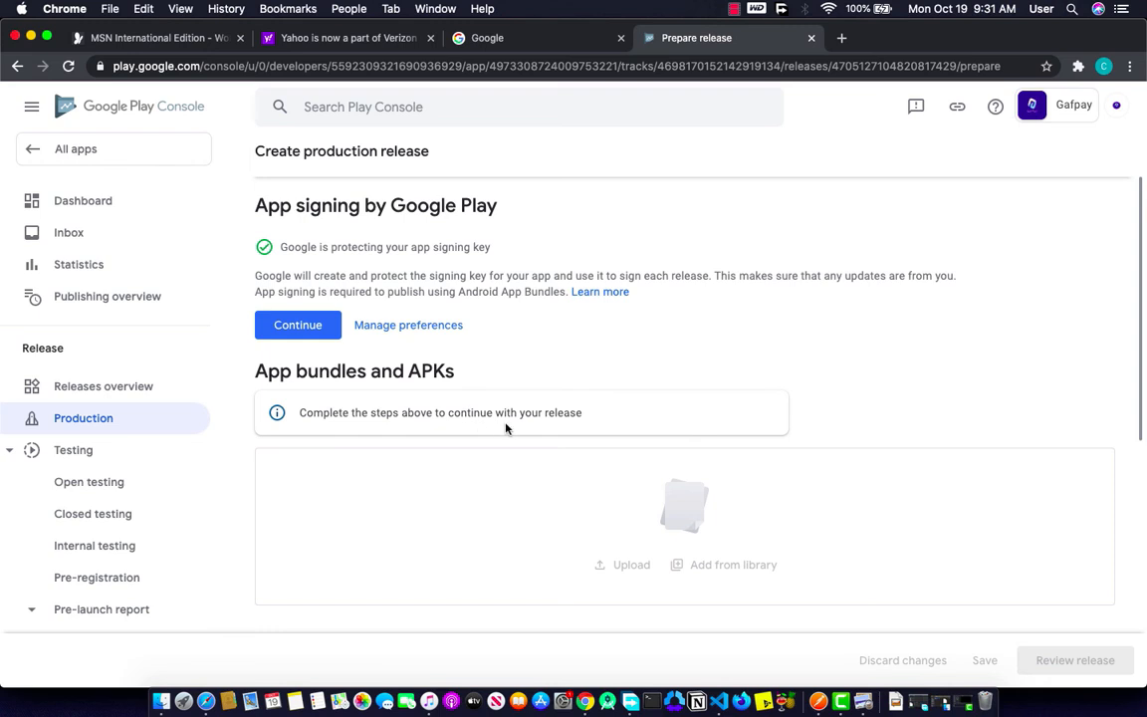
pyautogui.click(286, 324)
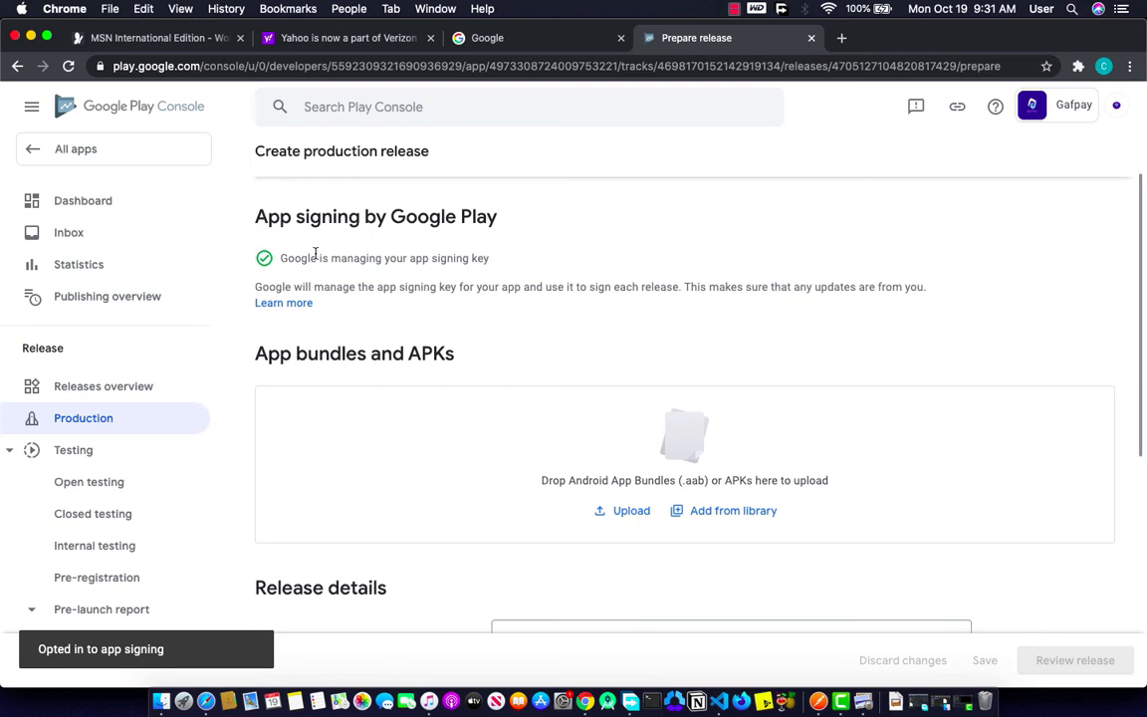
pyautogui.scroll(-5, 584, 506)
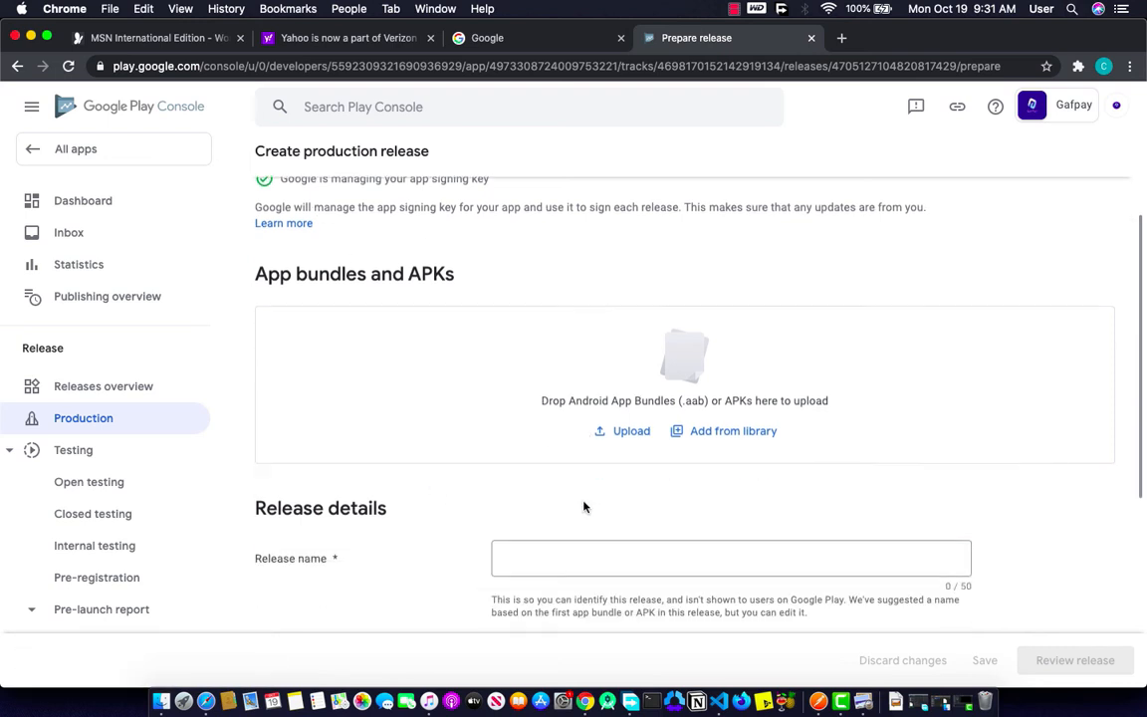
pyautogui.scroll(2, 584, 505)
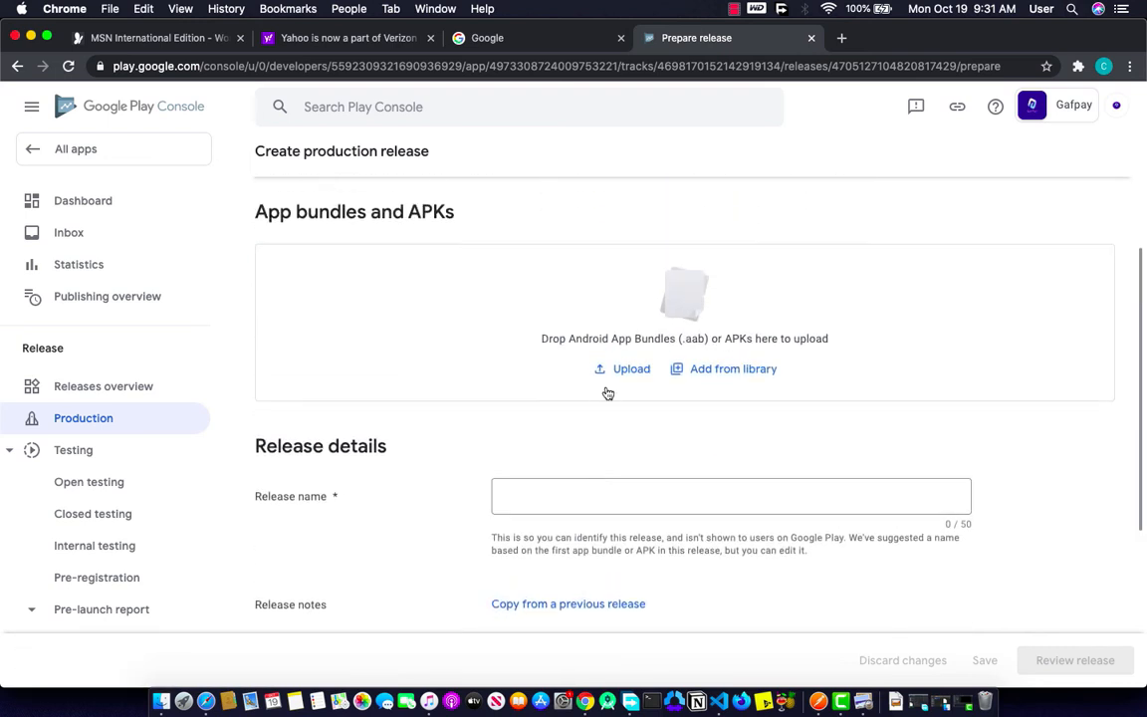
pyautogui.click(624, 370)
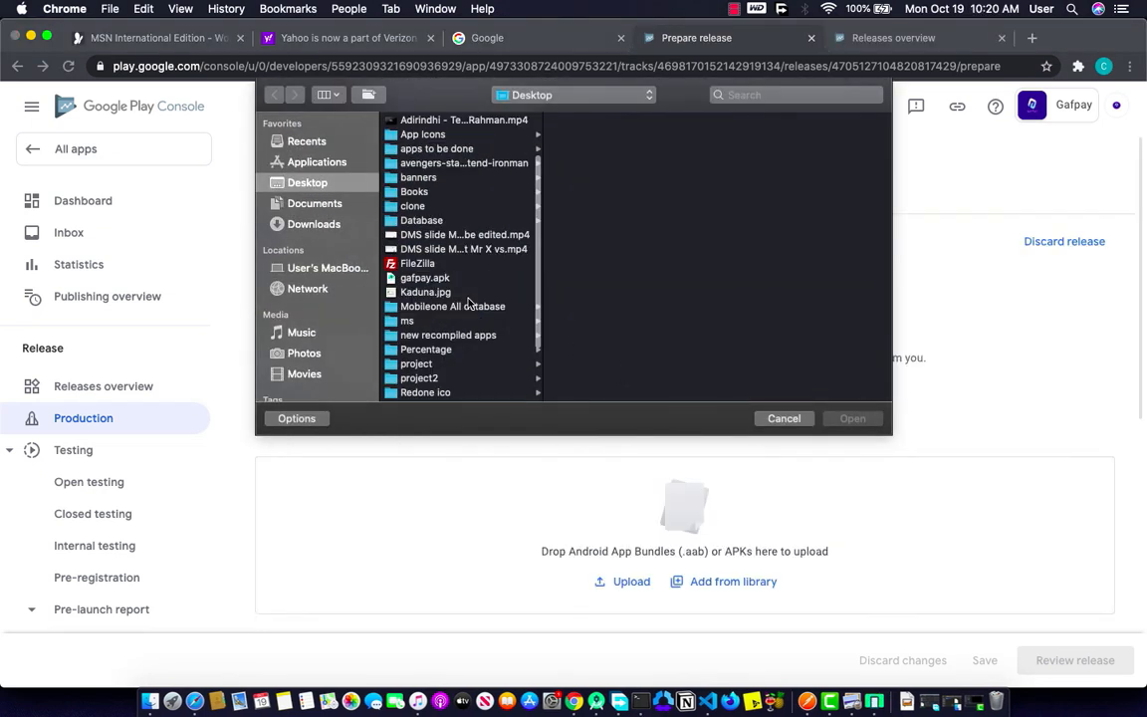
# Step: Upload gafpay.apk to the production release
pyautogui.scroll(-1, 451, 259)
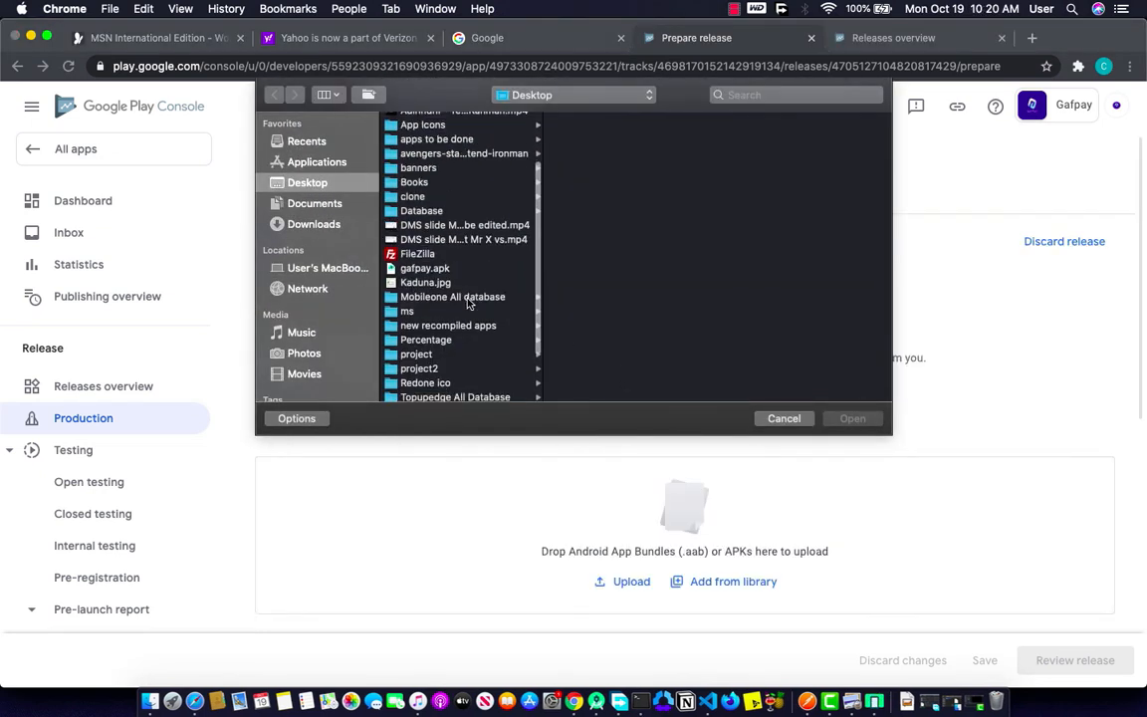
pyautogui.click(450, 269)
pyautogui.click(858, 419)
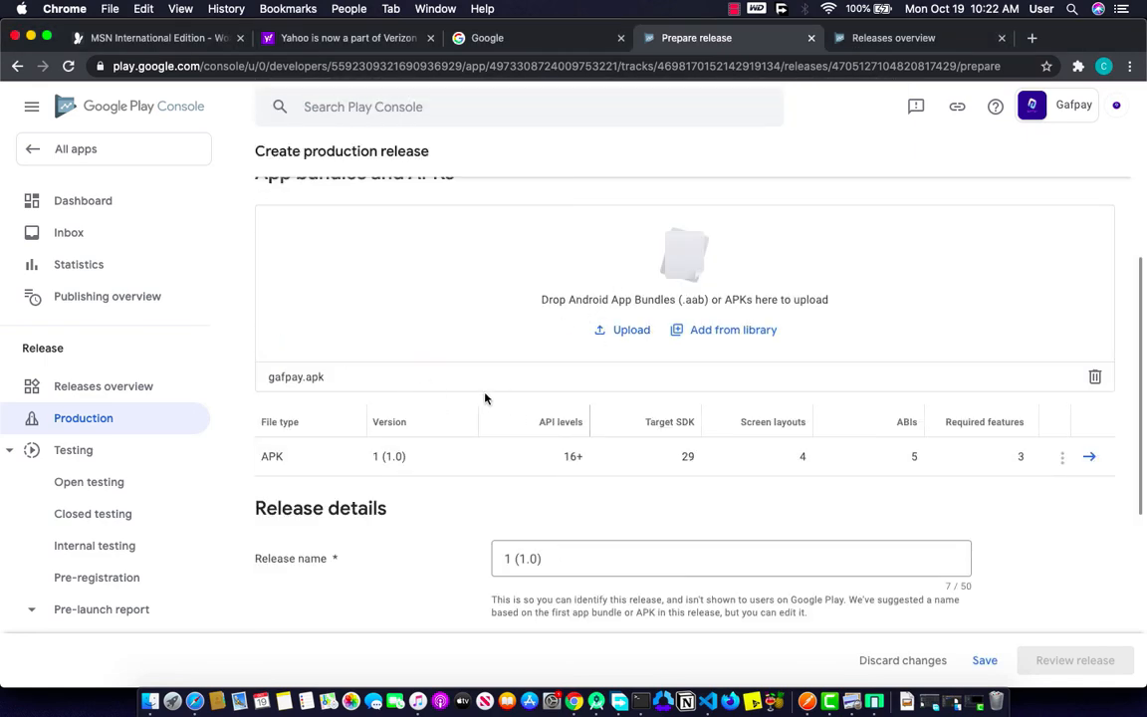
# Step: Replace the placeholder release notes with pasted text, save the draft, and review the release
pyautogui.scroll(2, 542, 404)
pyautogui.scroll(-5, 381, 513)
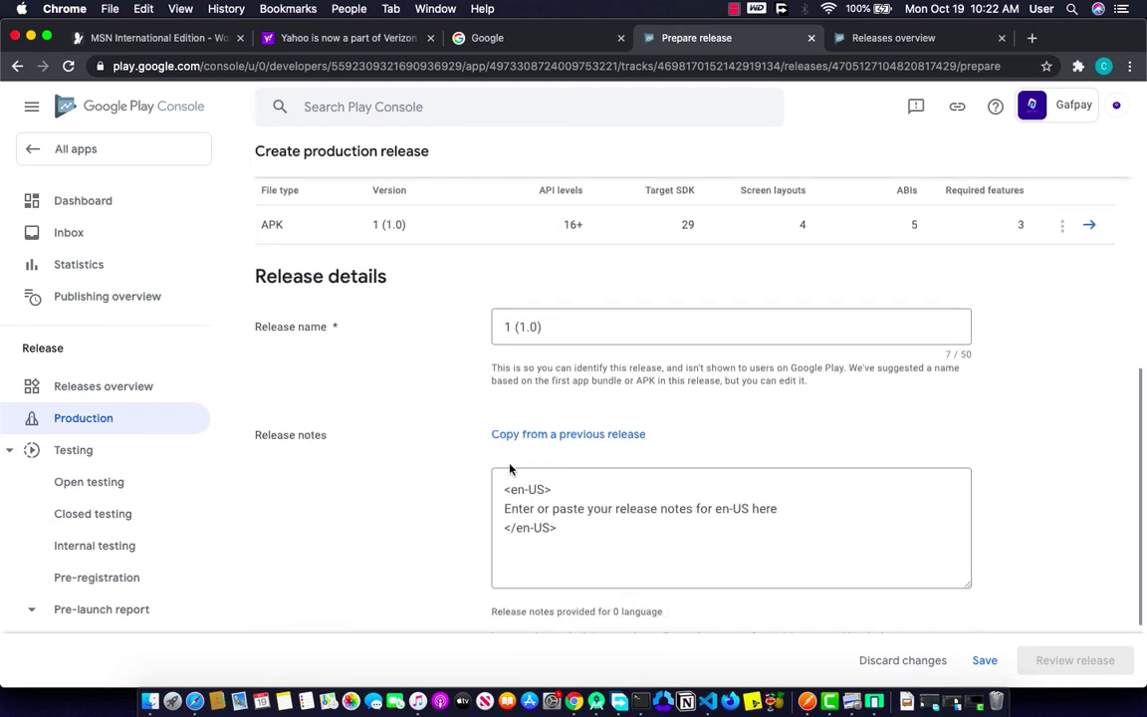
pyautogui.moveTo(786, 509); pyautogui.dragTo(485, 514)
pyautogui.press('BackSpace')
pyautogui.write('A platform to buy your Data, Airtime, Paybills and more ...')
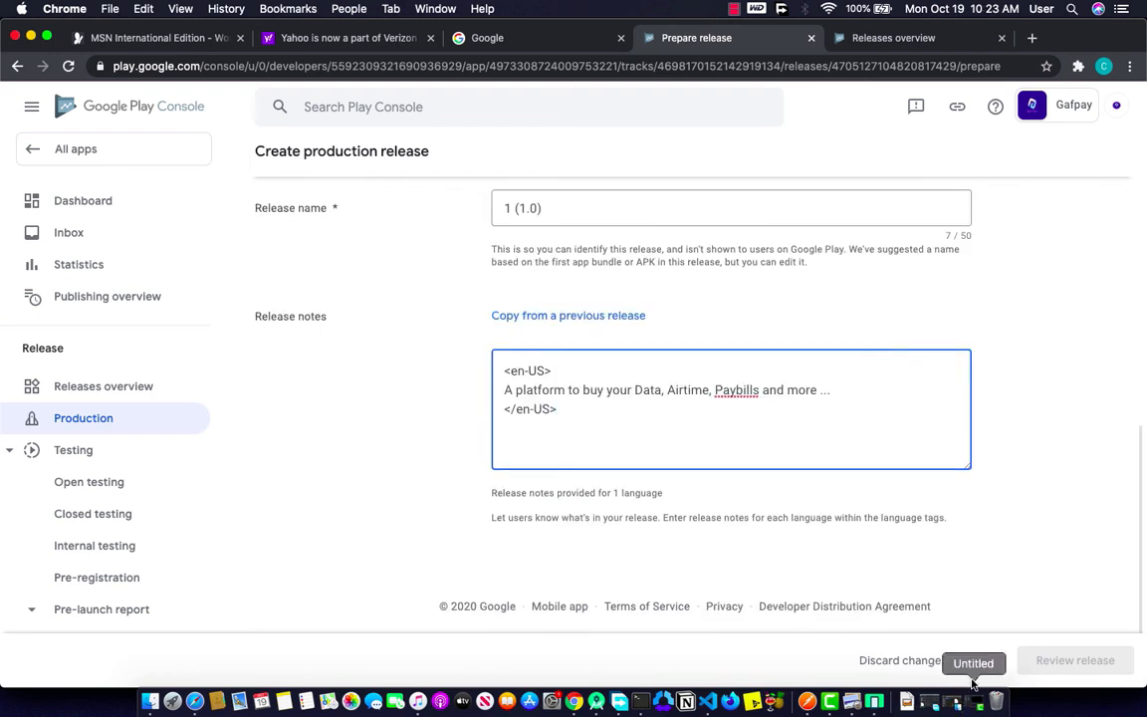
pyautogui.click(984, 660)
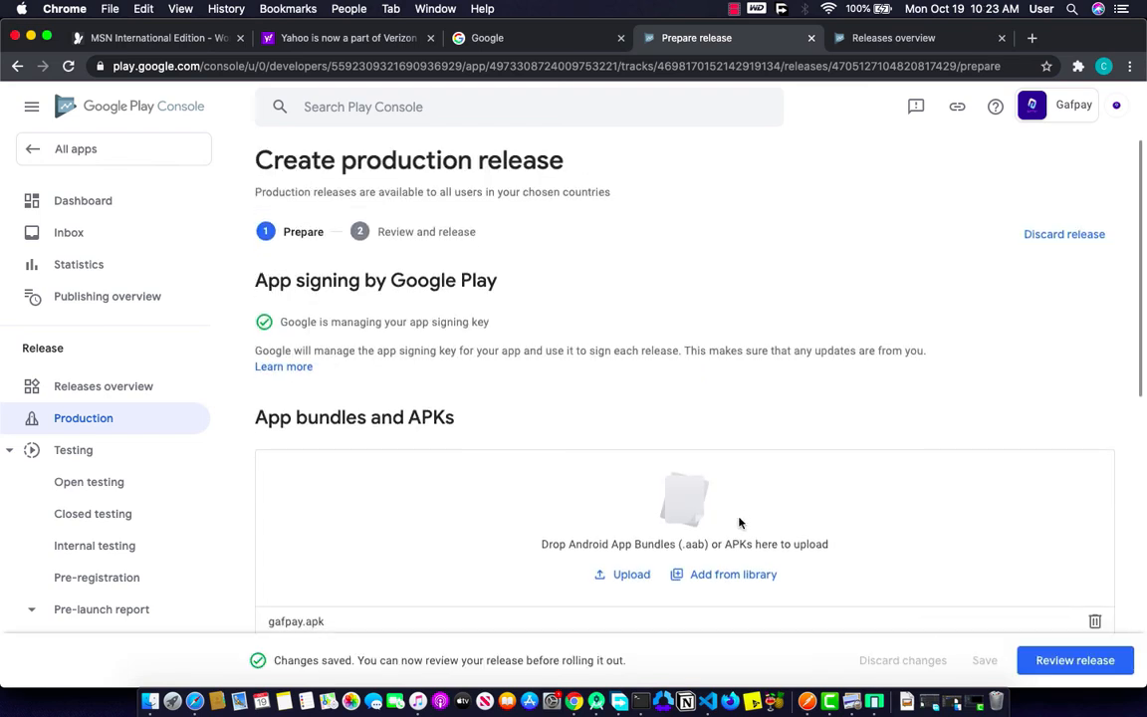
pyautogui.scroll(-10, 739, 520)
pyautogui.scroll(10, 674, 347)
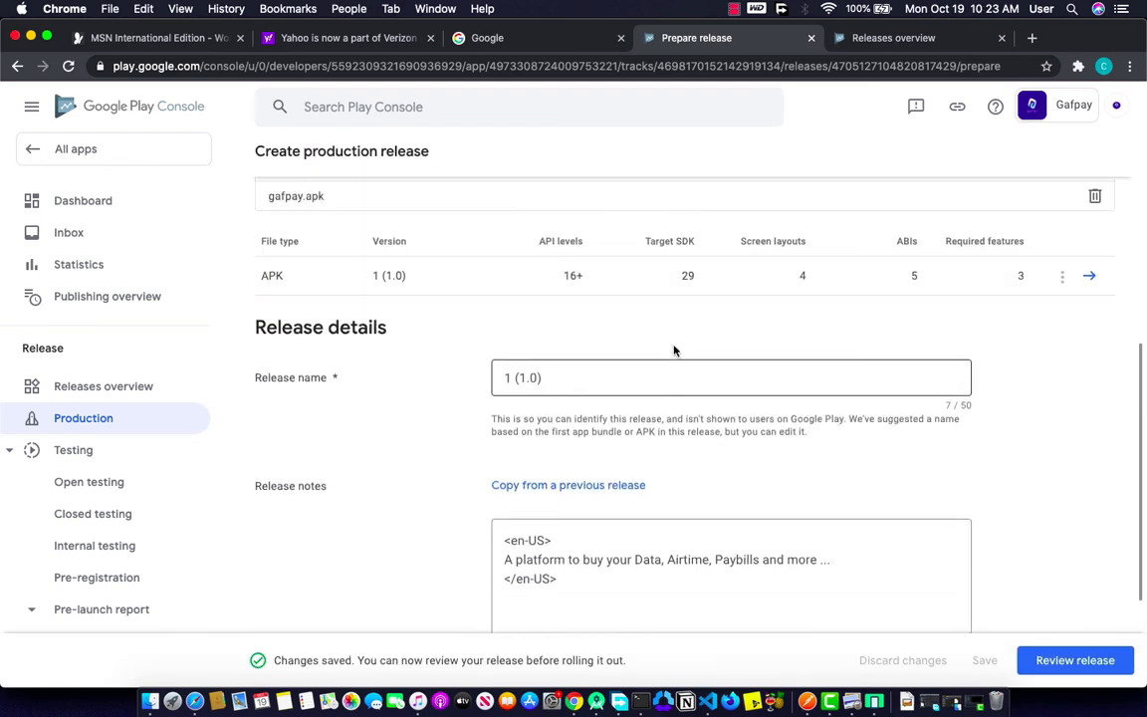
pyautogui.click(1041, 666)
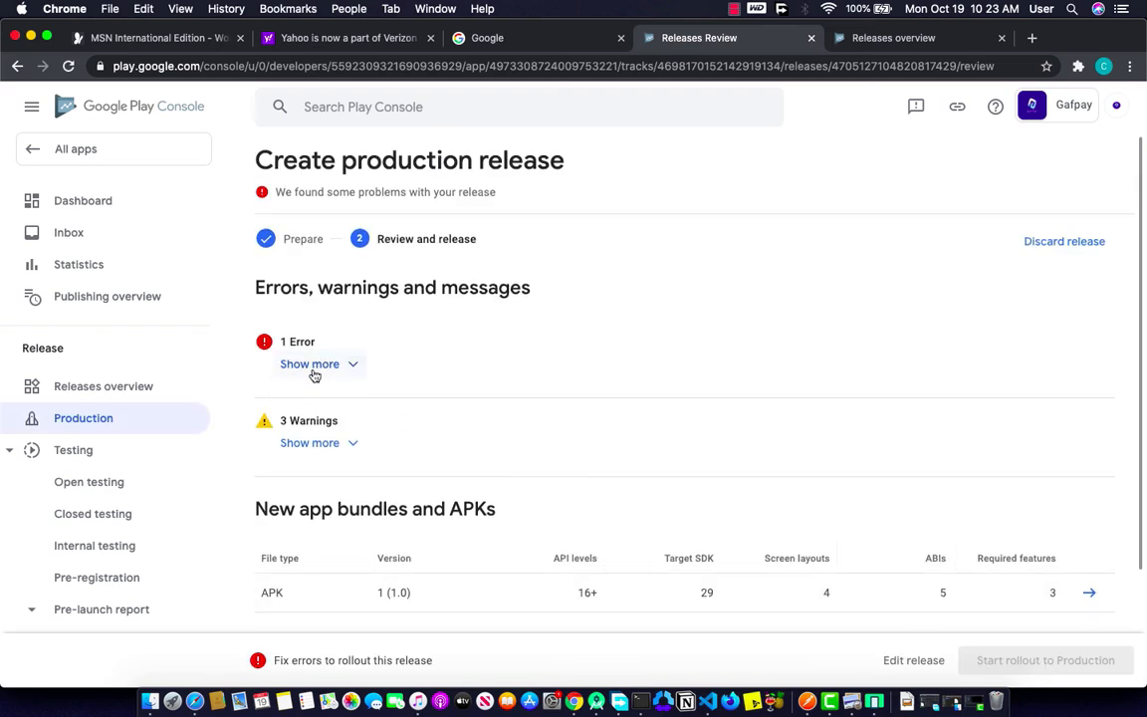
# Step: View the error that READ_CONTACTS requires a privacy policy, then go to the dashboard
pyautogui.click(314, 374)
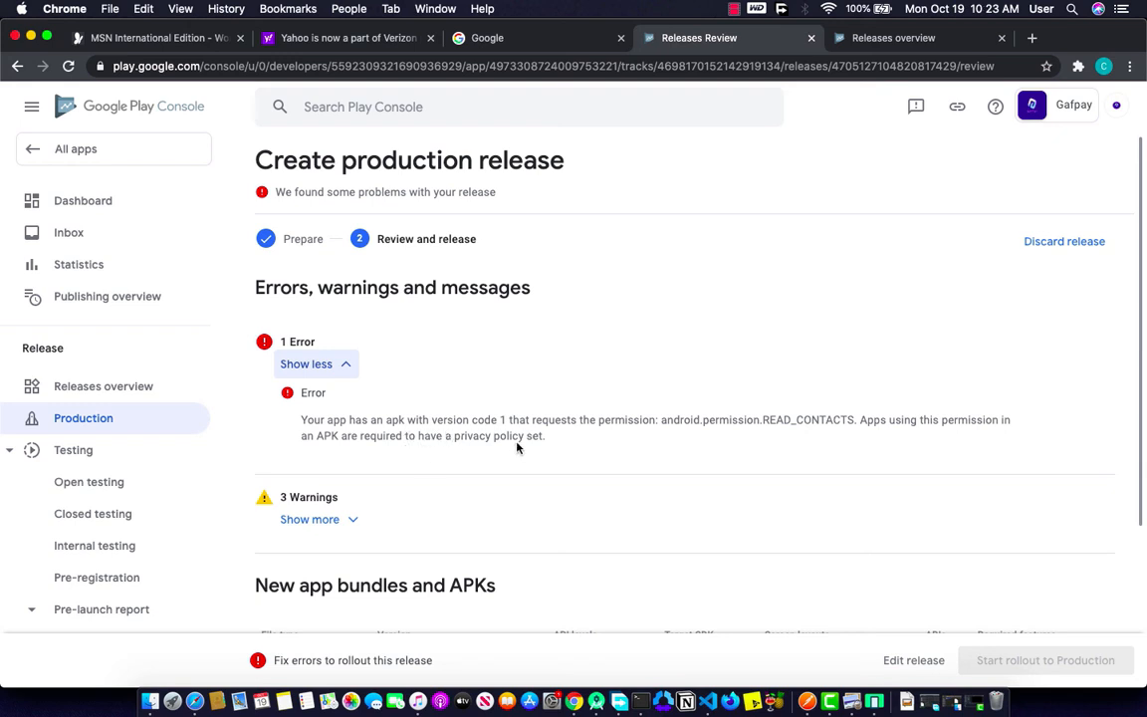
pyautogui.scroll(-3, 398, 428)
pyautogui.rightClick(115, 213)
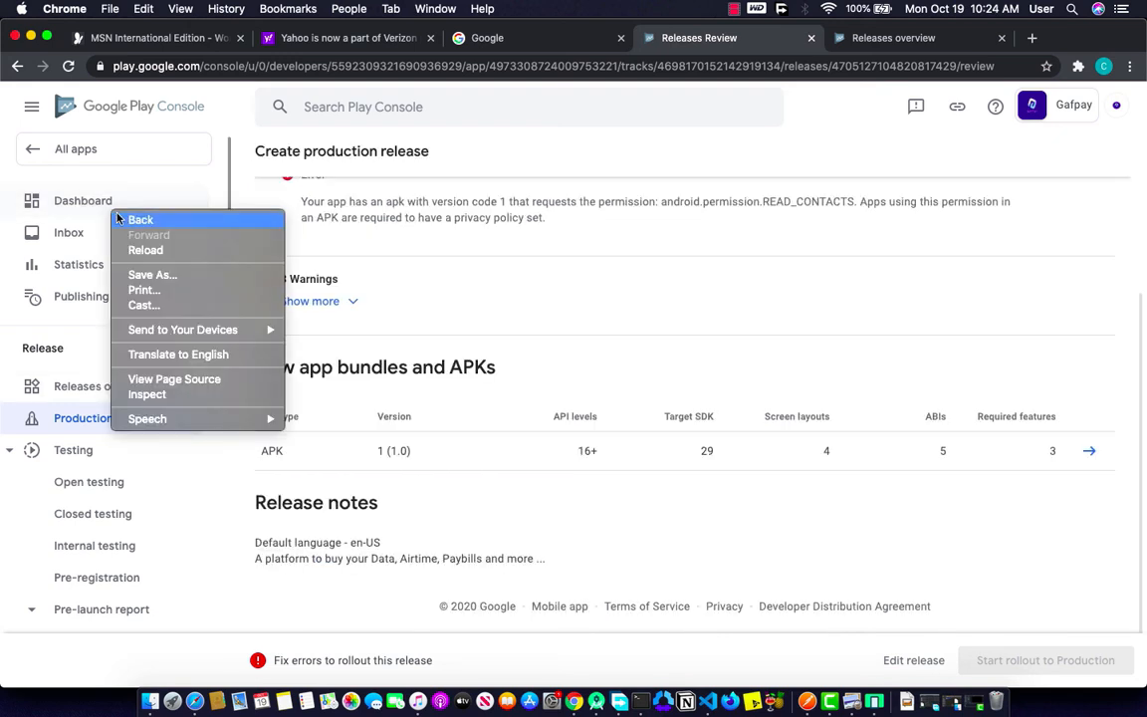
pyautogui.rightClick(87, 199)
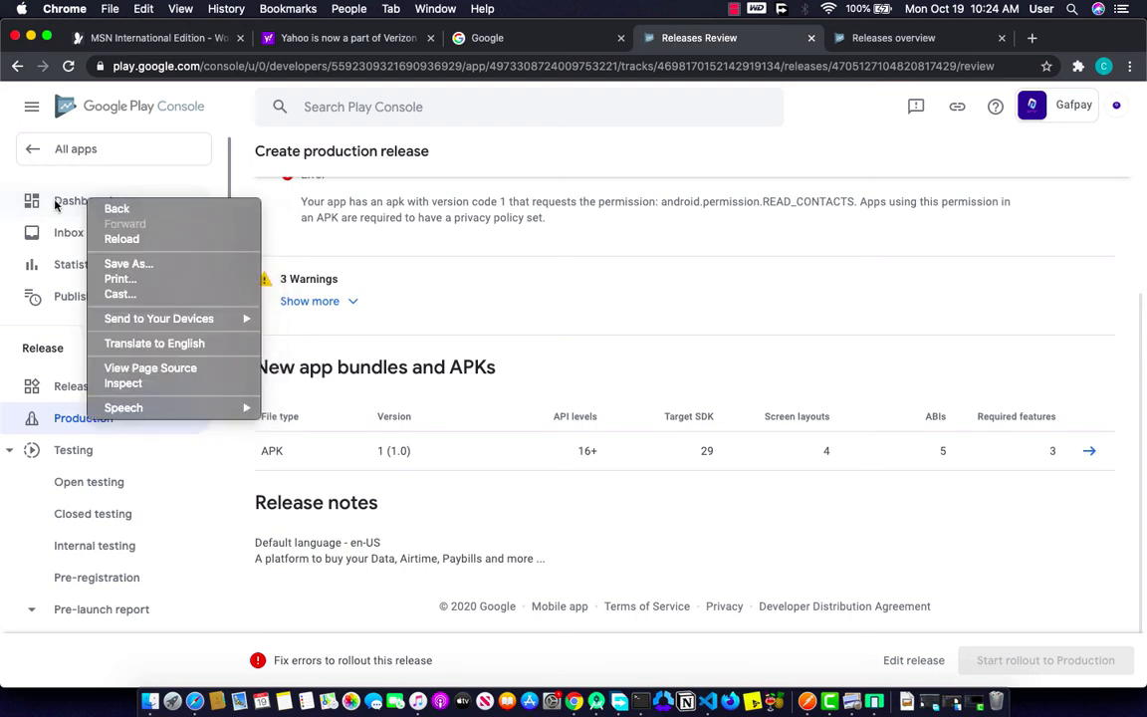
pyautogui.click(60, 201)
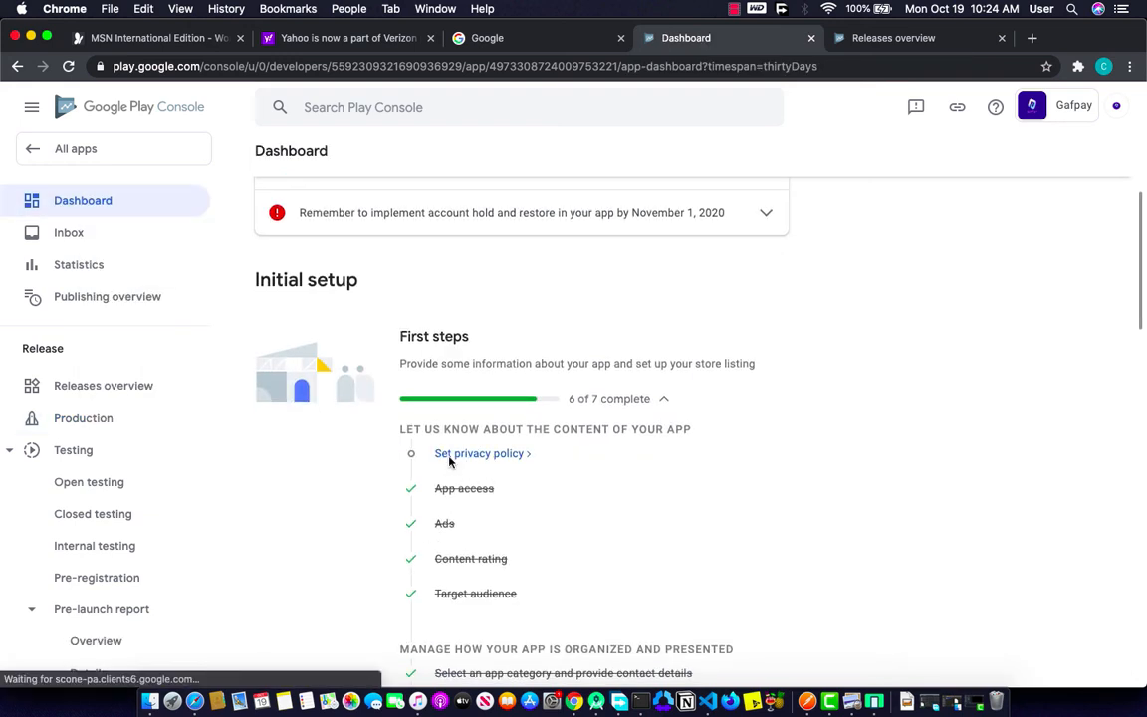
pyautogui.click(480, 460)
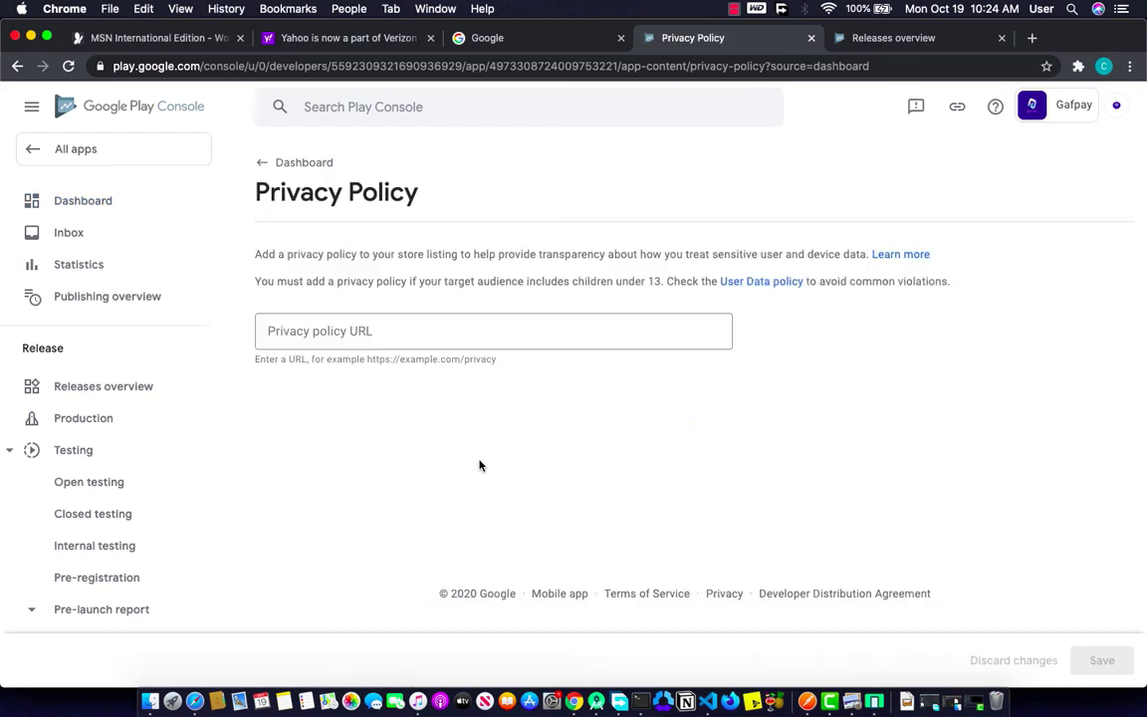
pyautogui.click(372, 333)
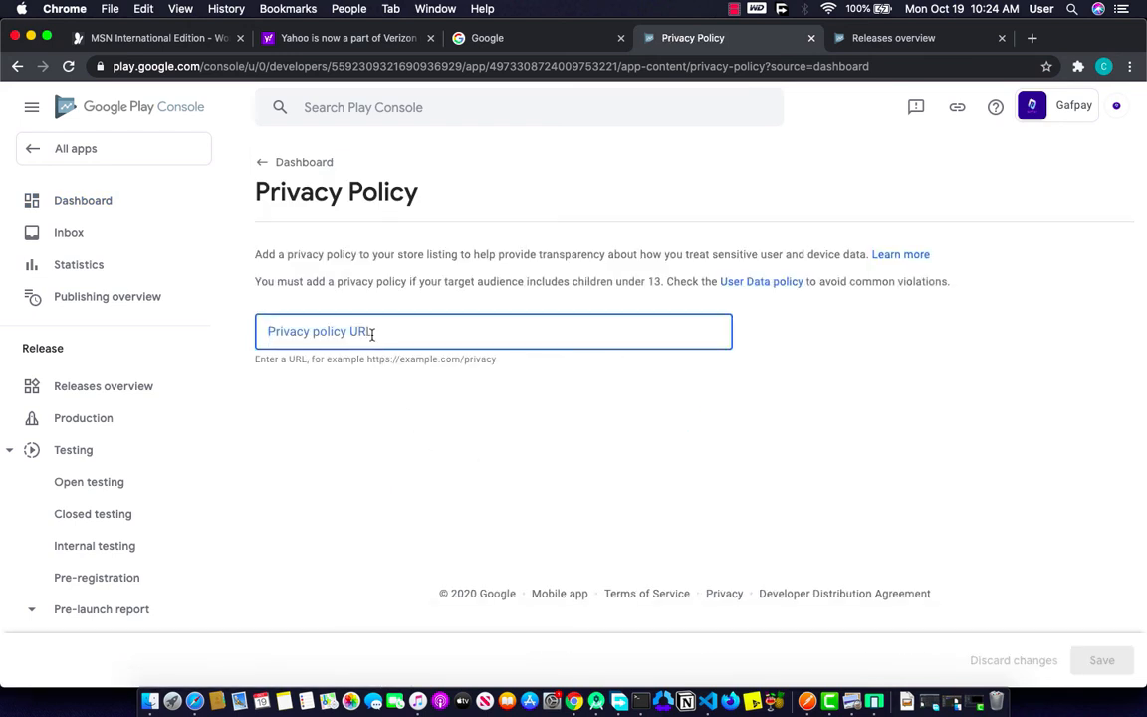
pyautogui.write('h')
pyautogui.press('BackSpace')
pyautogui.write('https://')
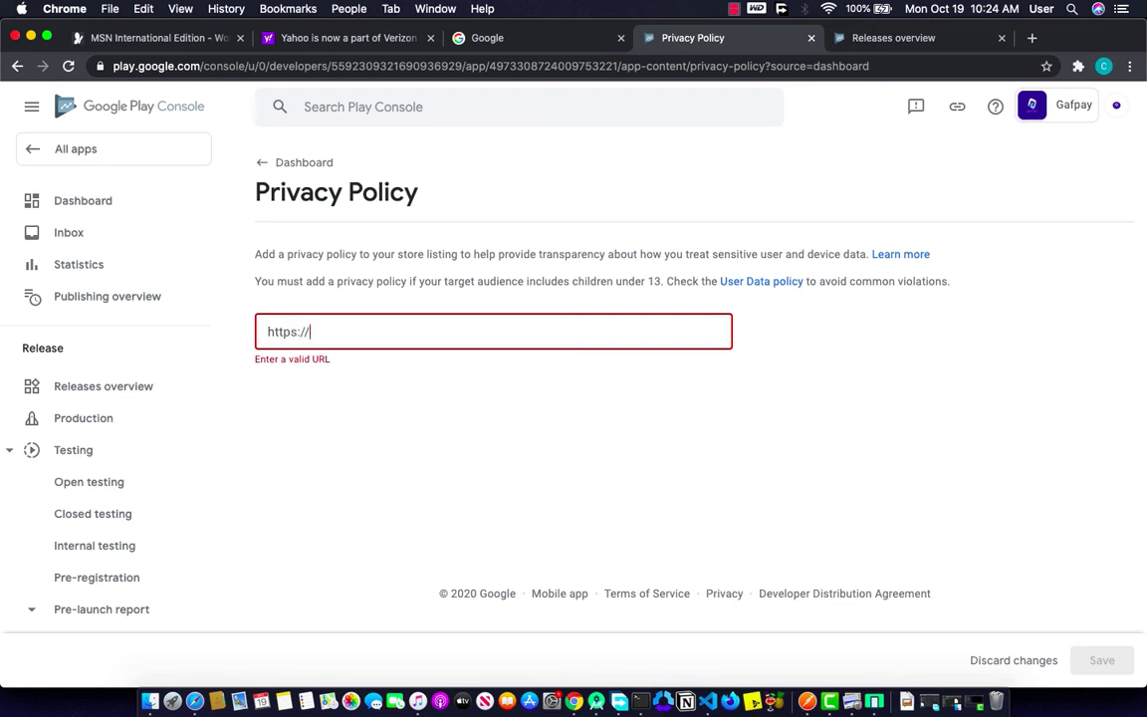
pyautogui.write('www.gafpay.com/p')
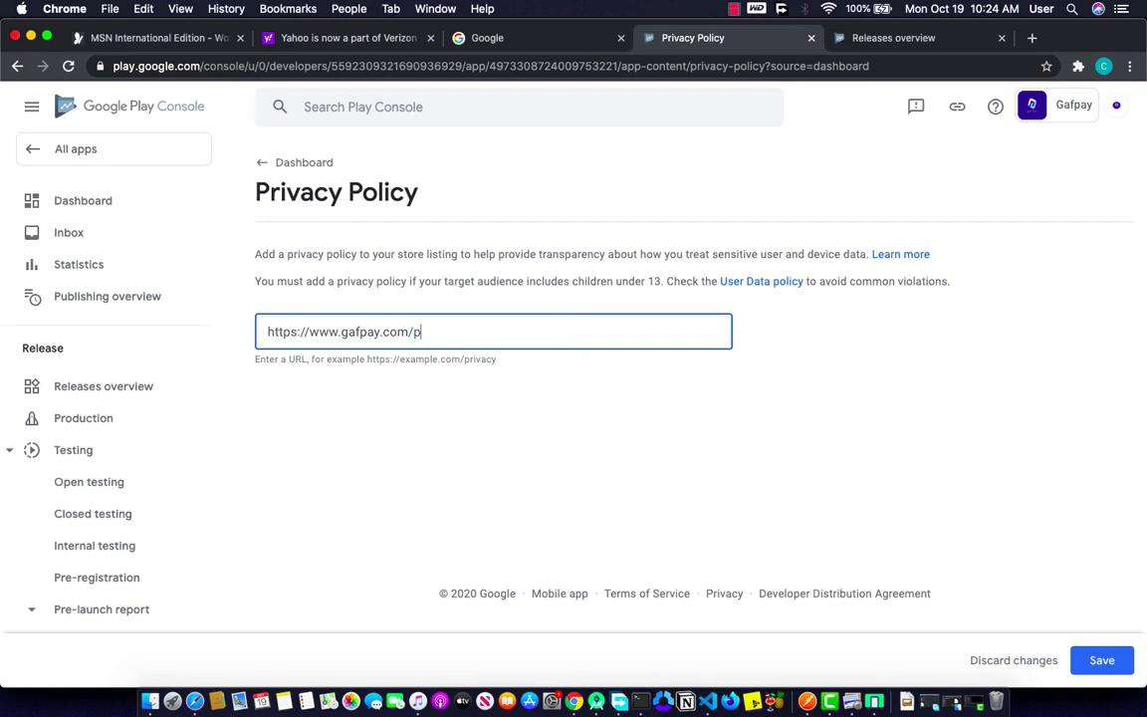
pyautogui.write('cy')
pyautogui.hscroll(5, 525, 443)
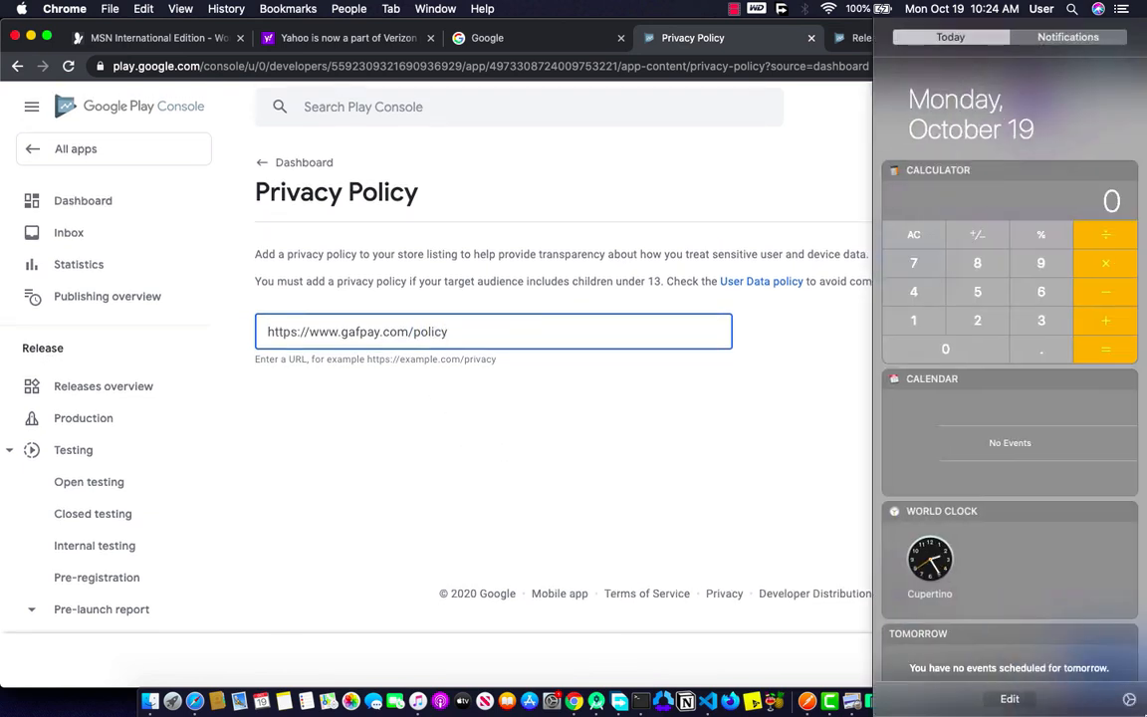
pyautogui.hscroll(-5, 525, 443)
pyautogui.click(1105, 662)
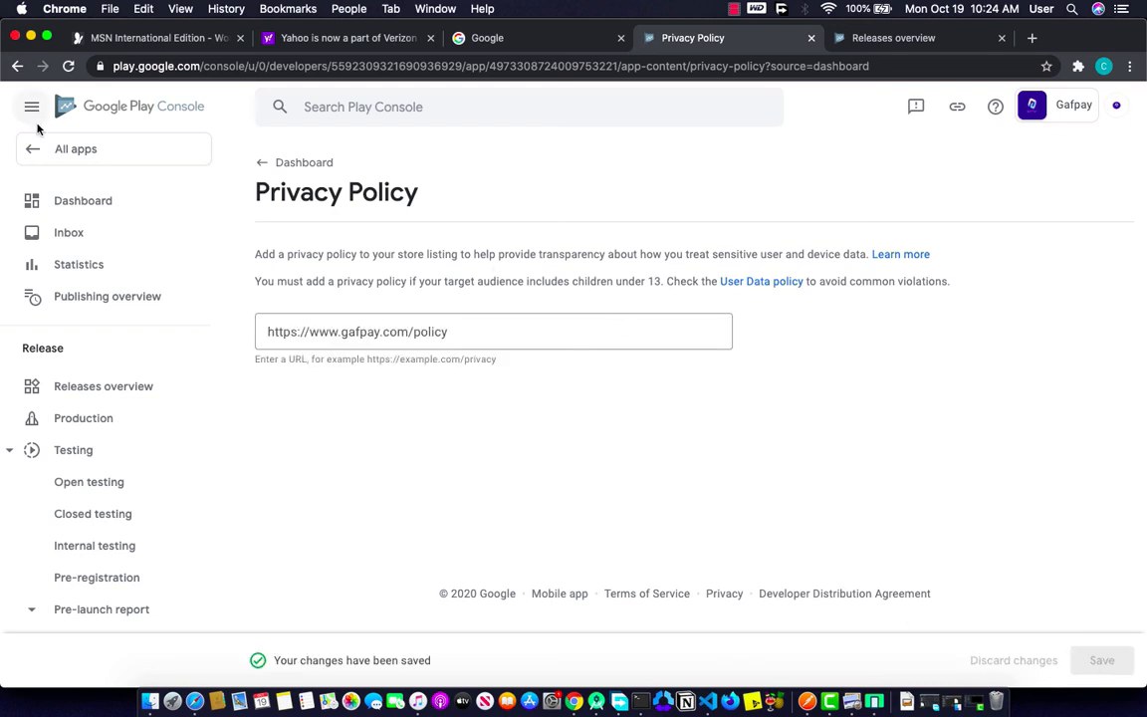
pyautogui.click(16, 68)
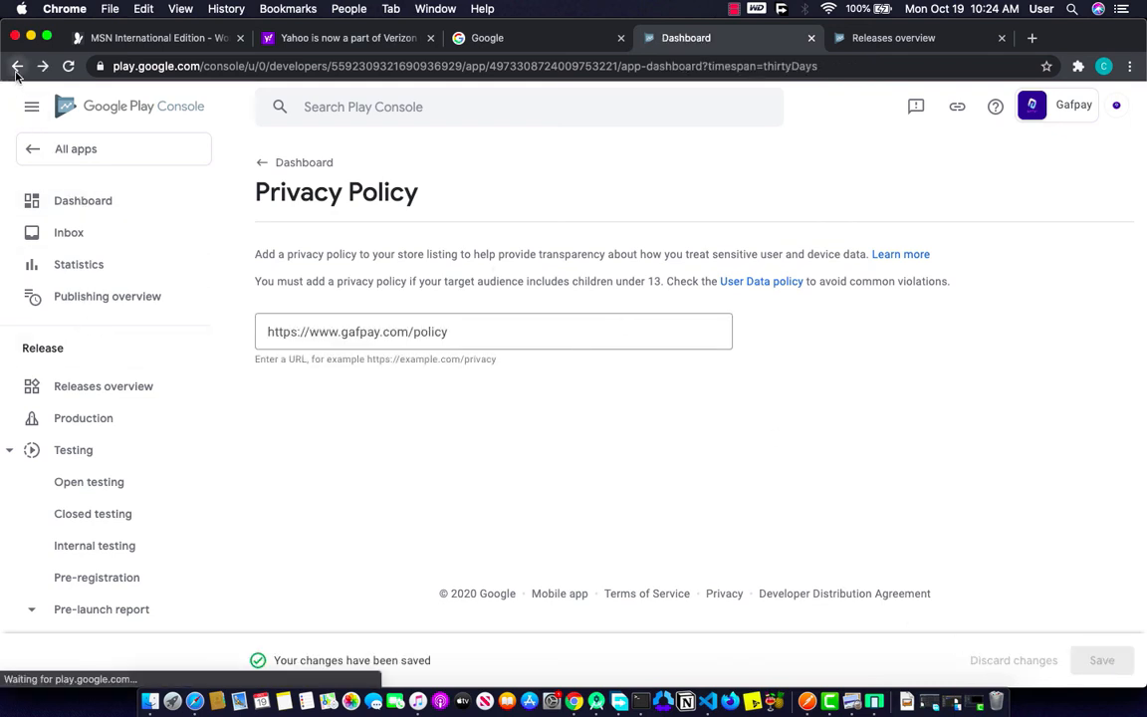
pyautogui.click(16, 68)
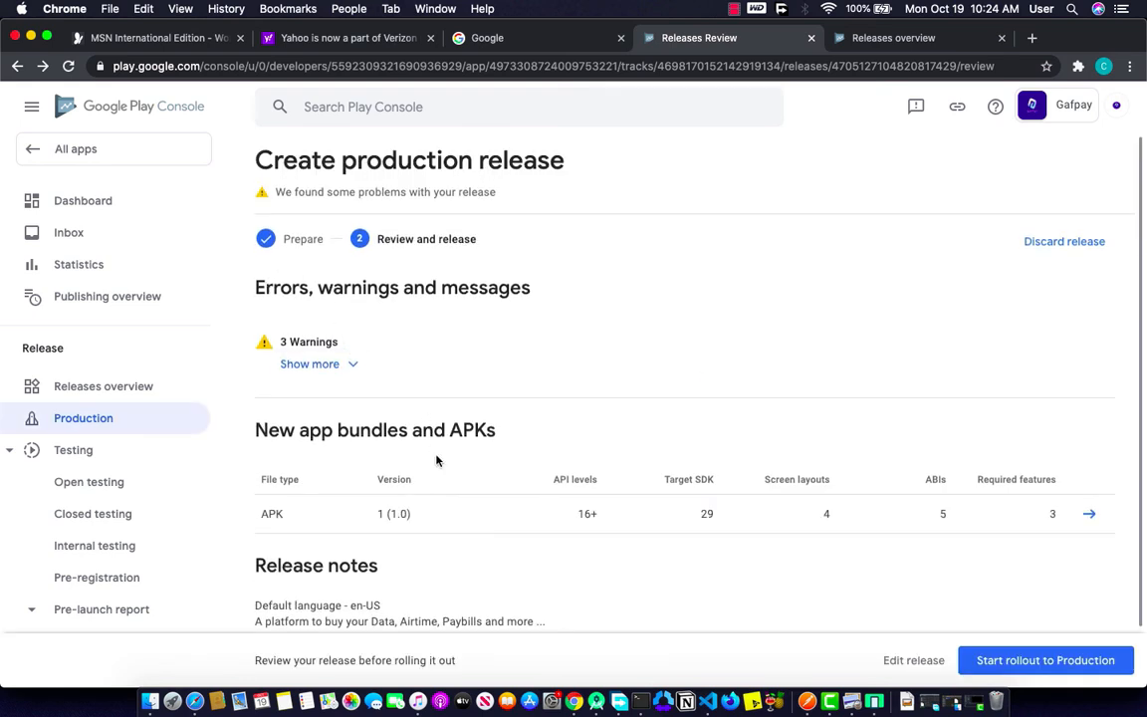
# Step: Start the rollout of release 1 (1.0) to Production and confirm it
pyautogui.scroll(-3, 450, 504)
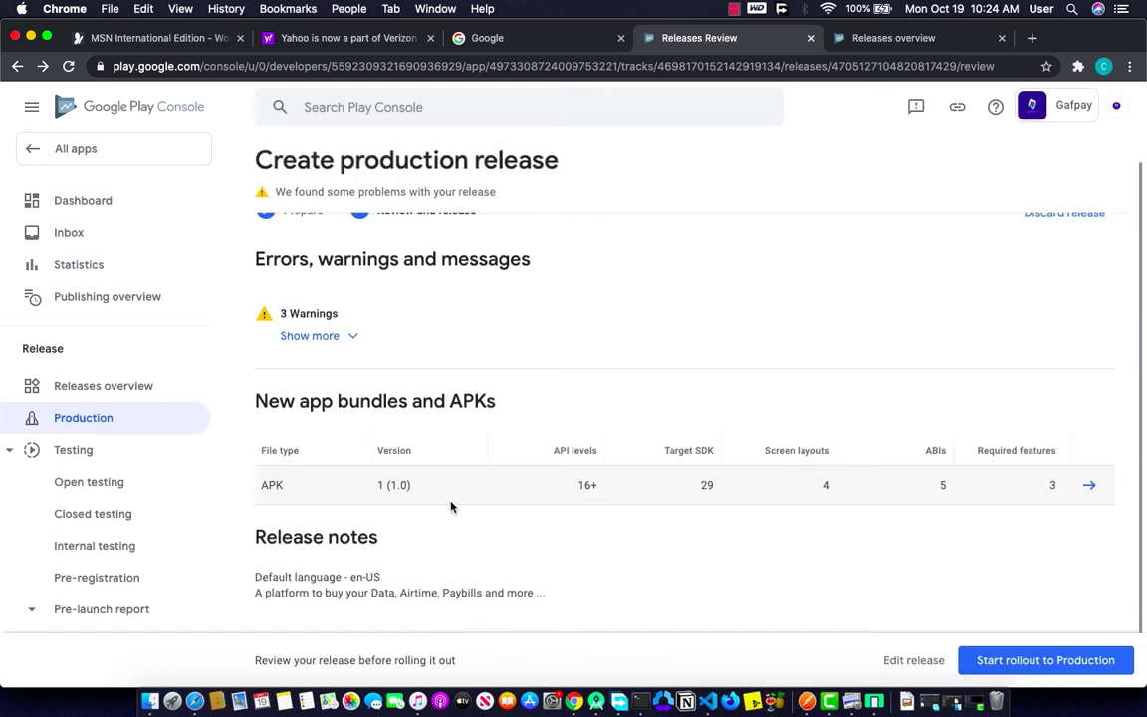
pyautogui.click(1035, 662)
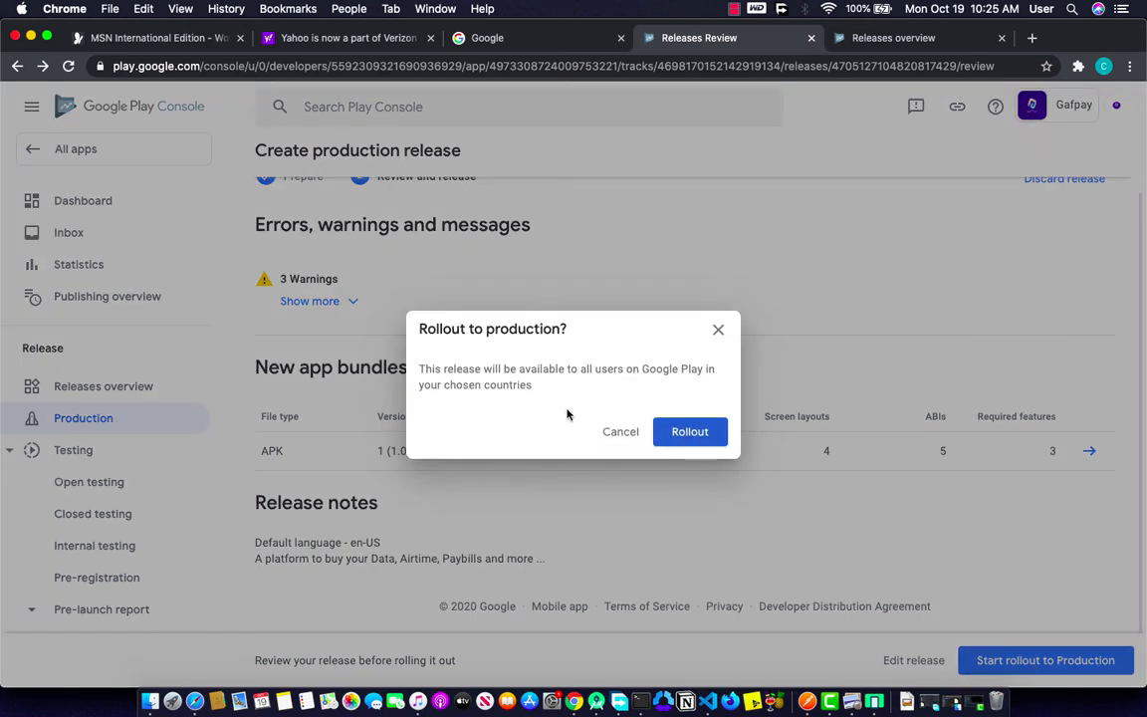
pyautogui.click(686, 434)
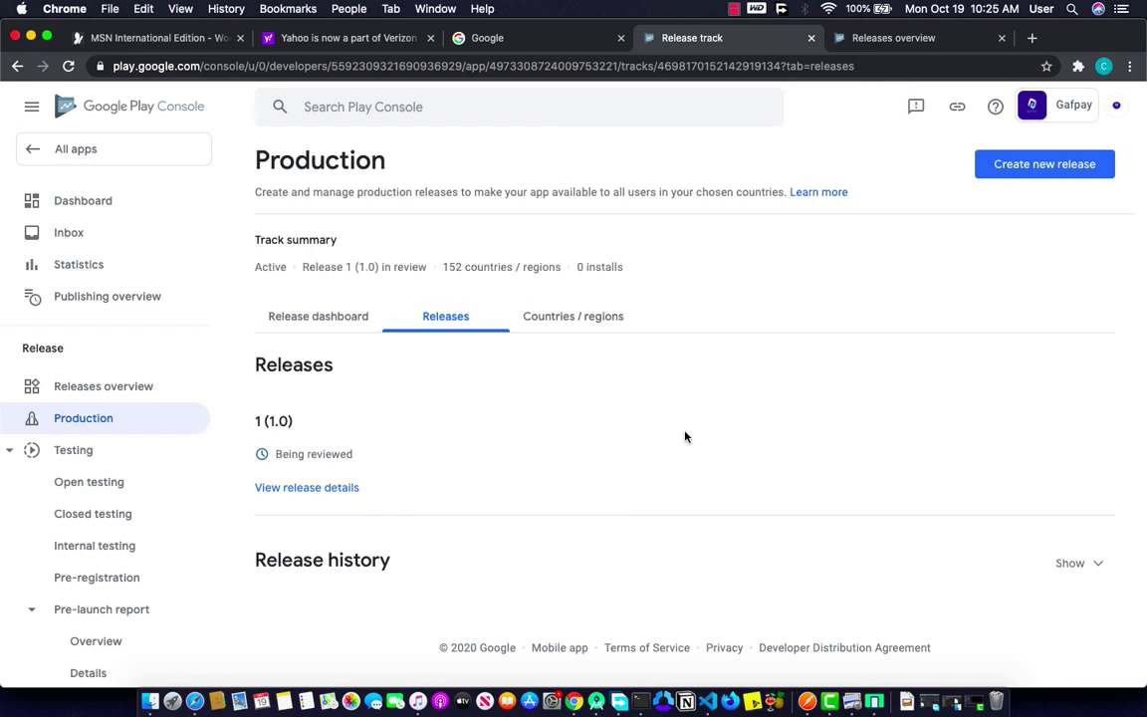
# Step: Open release 1 (1.0)'s details and scroll through its APK and release notes
pyautogui.click(335, 488)
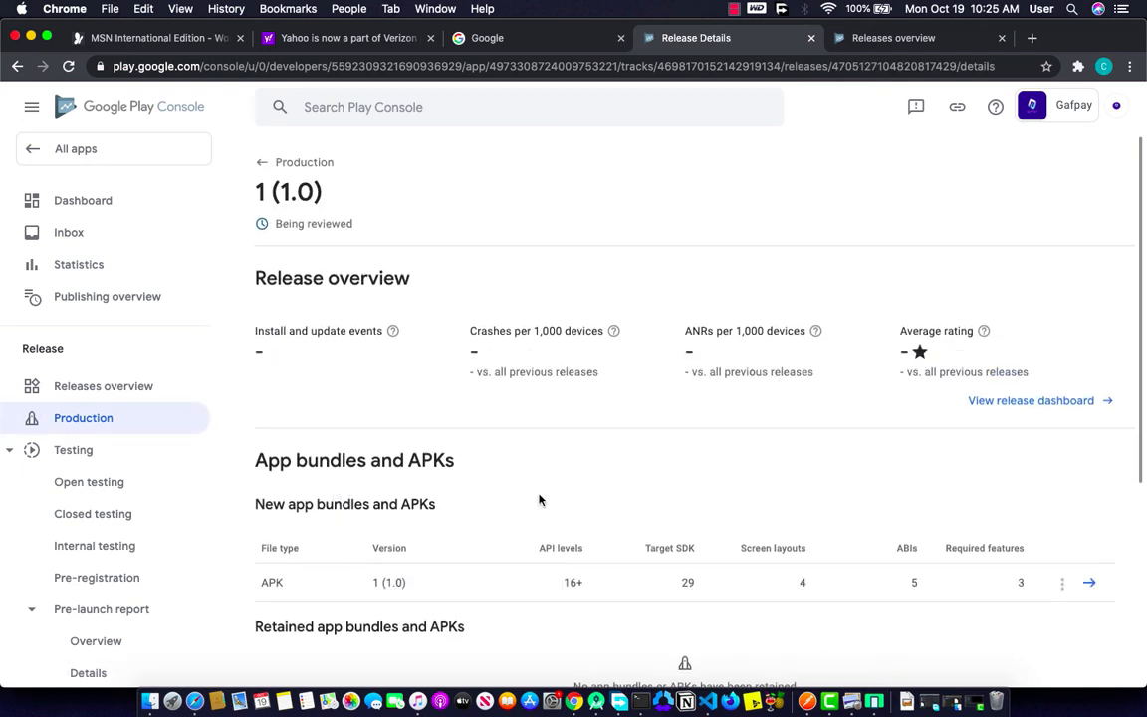
pyautogui.scroll(-6, 539, 500)
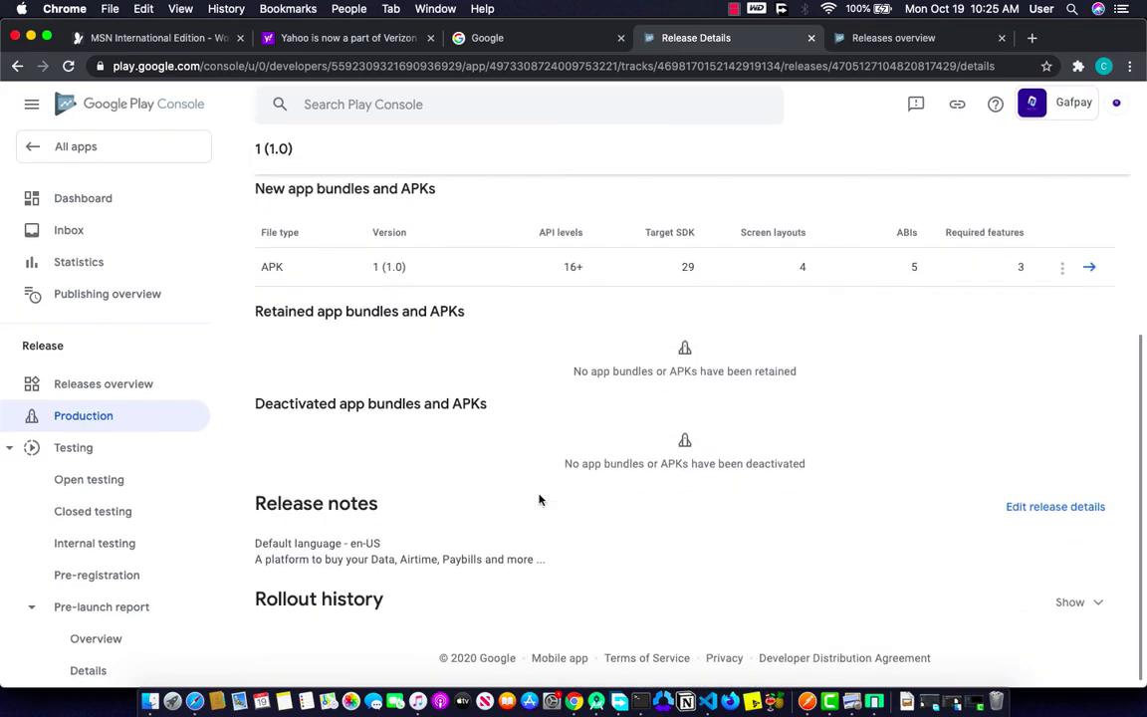
pyautogui.scroll(4, 540, 500)
pyautogui.scroll(2, 540, 500)
pyautogui.scroll(-5, 540, 500)
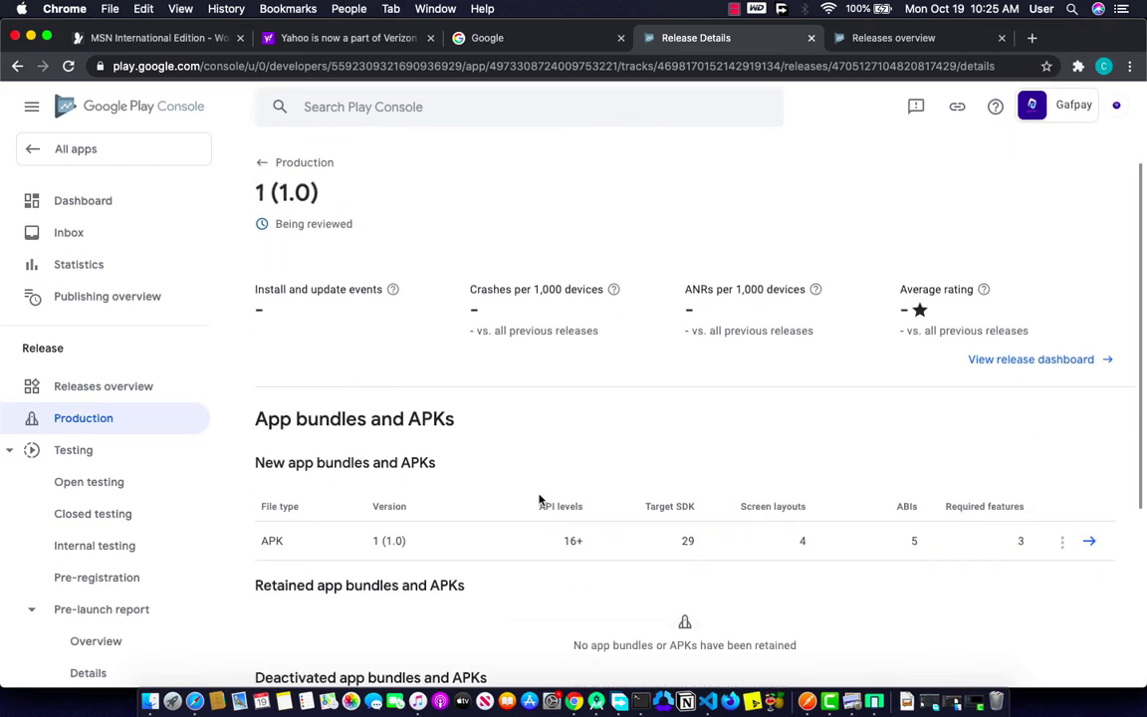
pyautogui.scroll(5, 525, 428)
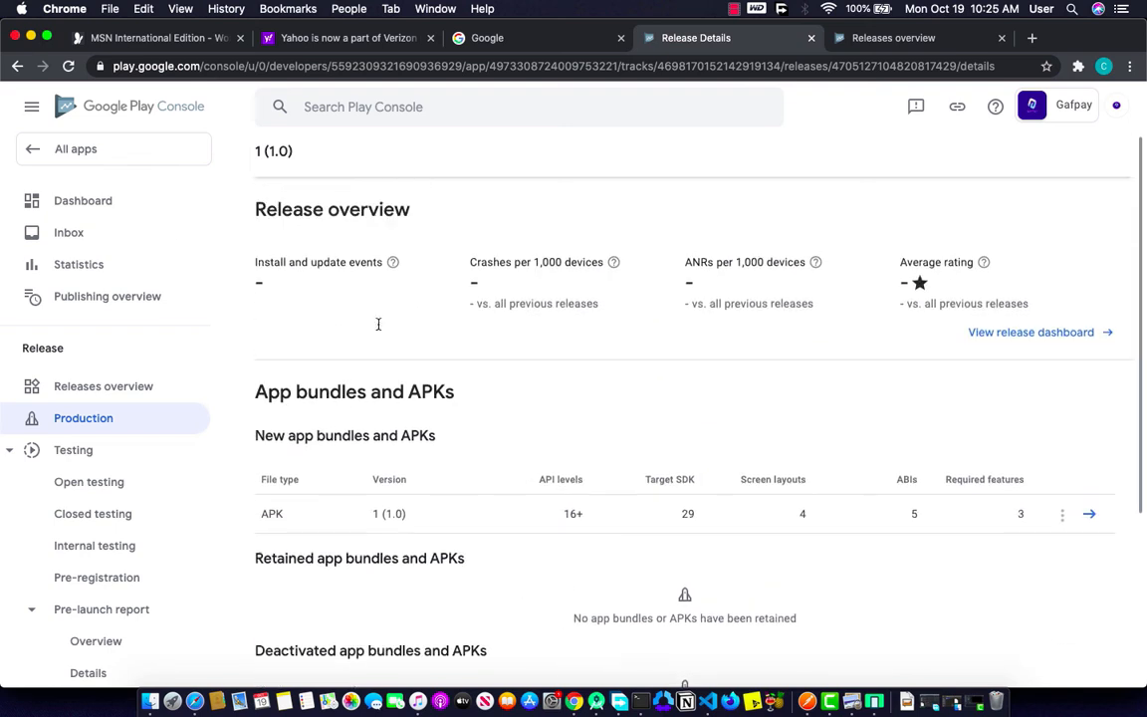
# Step: Return to the Gafpay dashboard, expand and collapse the review-times notice, and confirm the update is in review
pyautogui.click(115, 202)
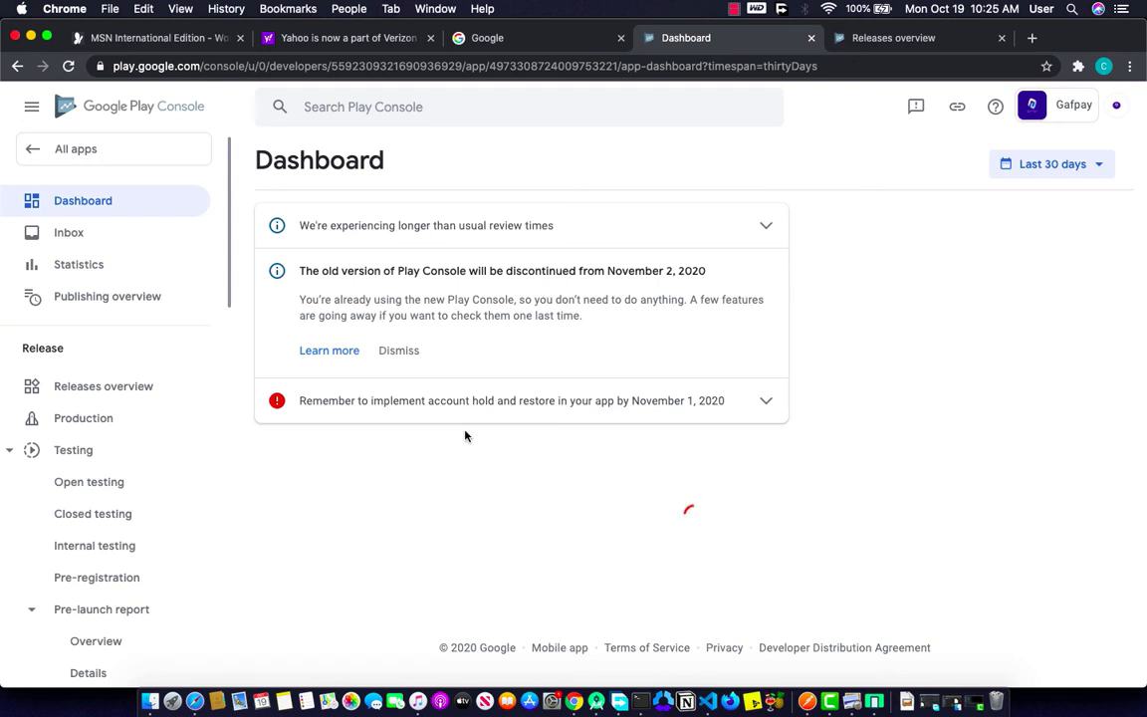
pyautogui.scroll(-2, 422, 471)
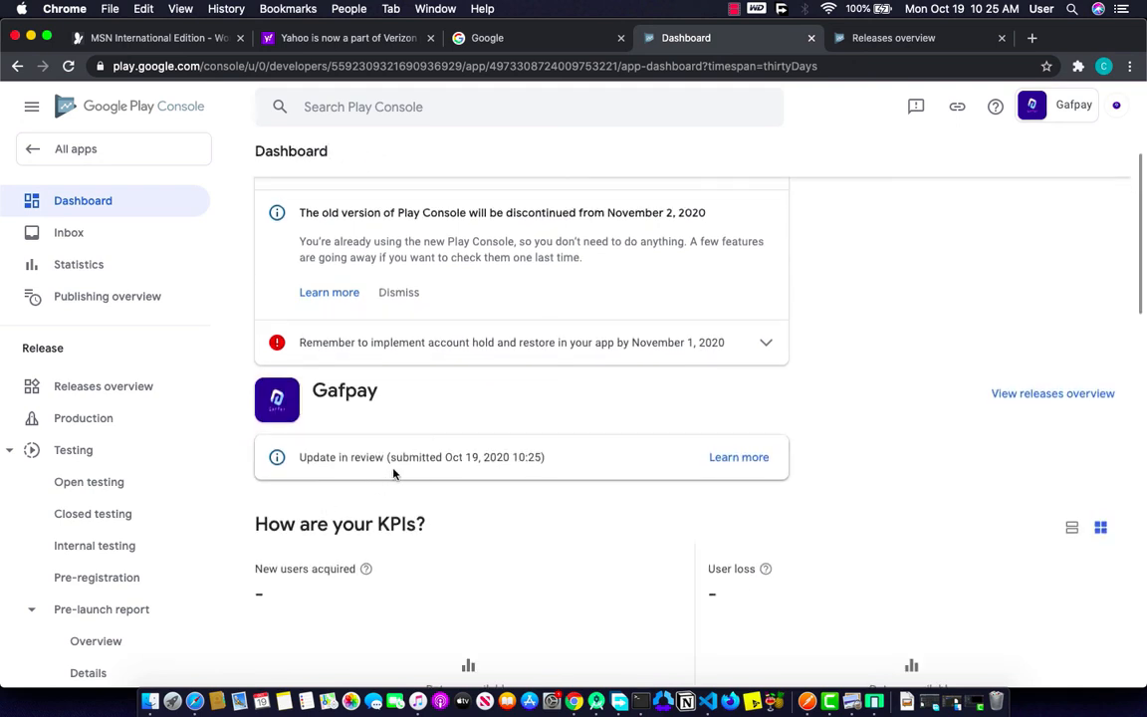
pyautogui.scroll(2, 655, 456)
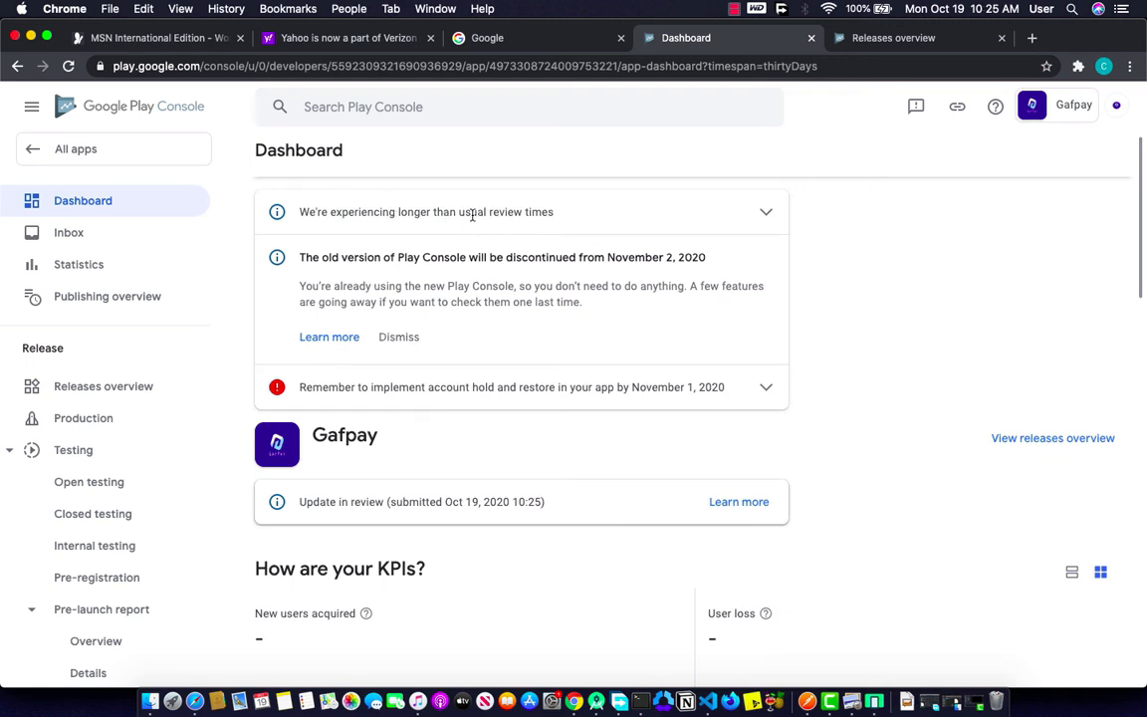
pyautogui.scroll(1, 687, 213)
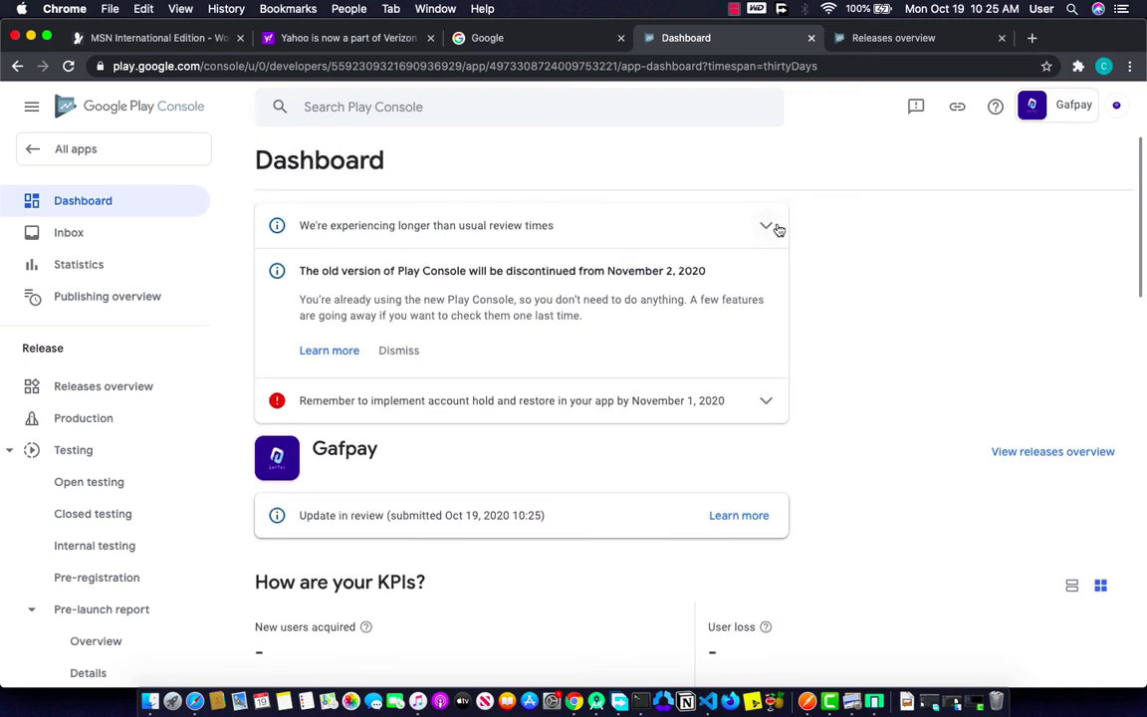
pyautogui.click(765, 225)
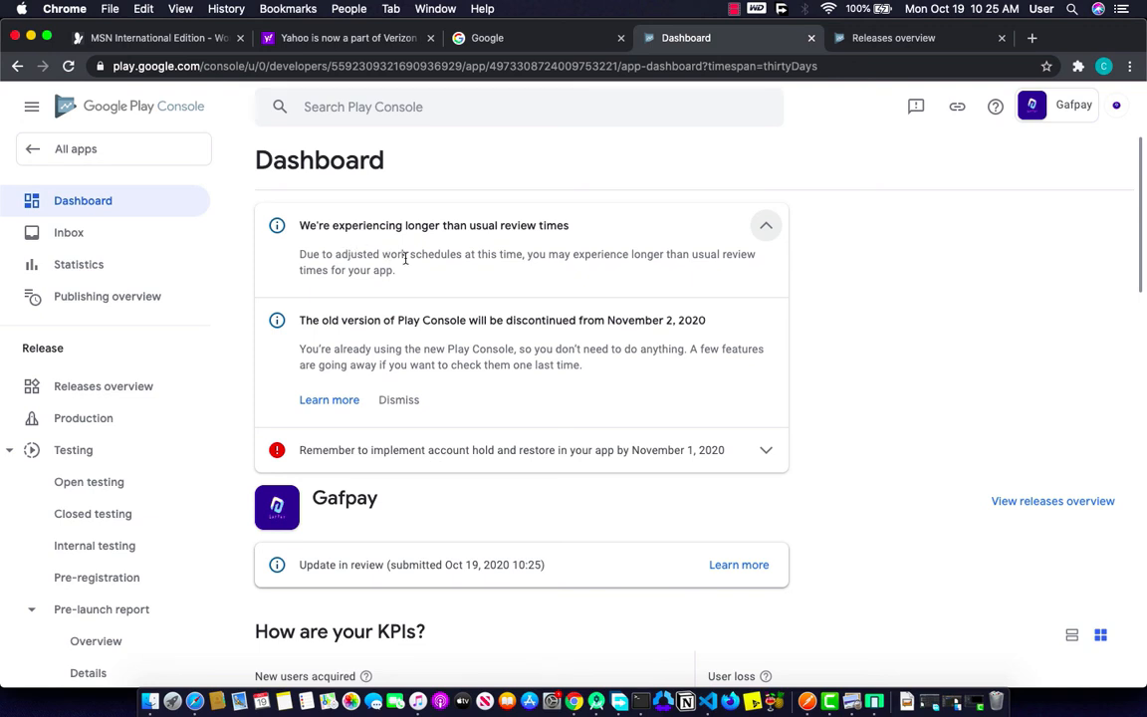
pyautogui.click(765, 225)
pyautogui.scroll(-3, 757, 398)
pyautogui.scroll(-15, 754, 405)
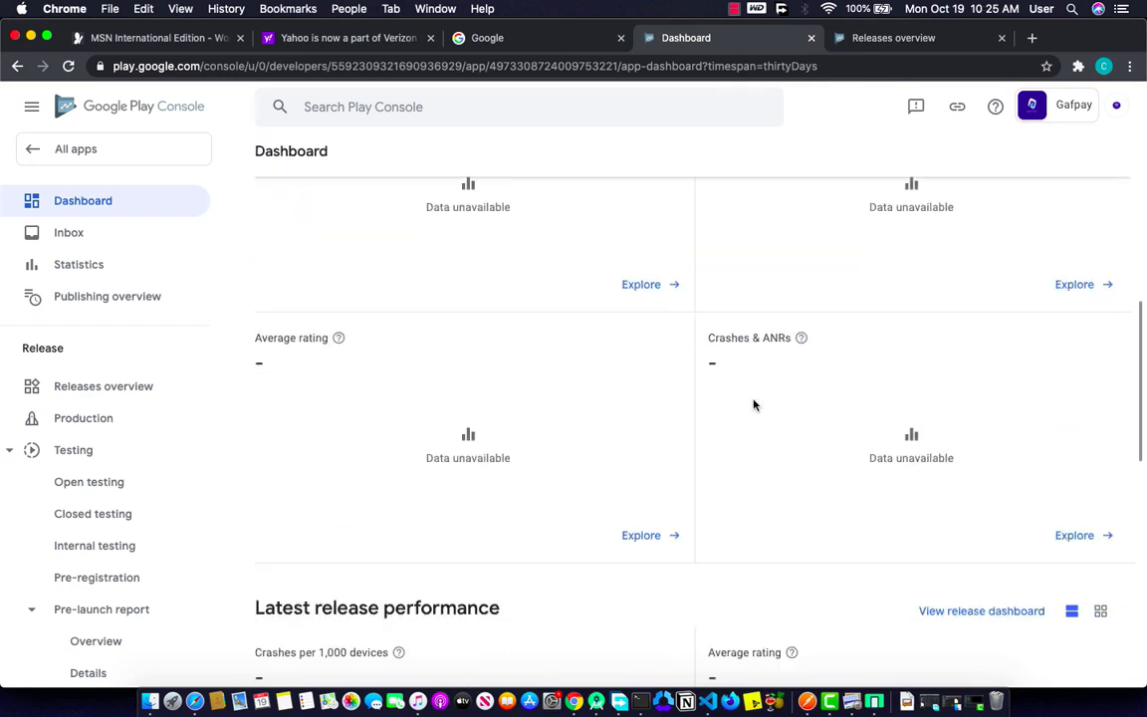
pyautogui.scroll(15, 753, 405)
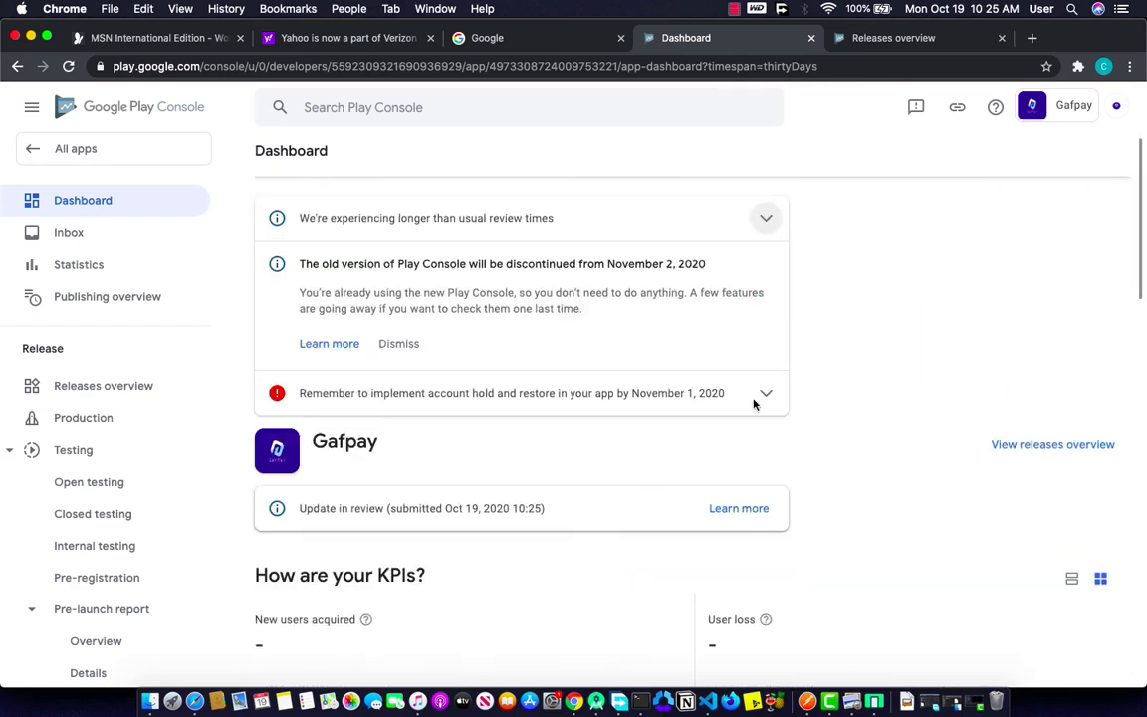